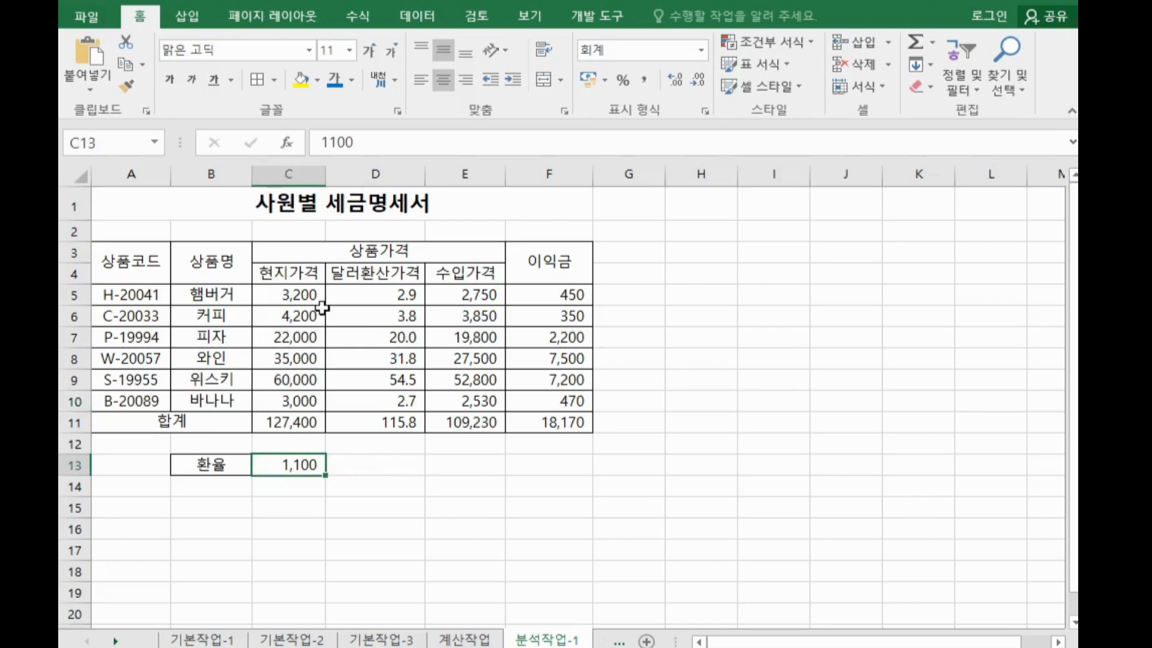
# Examine the price table's cells and formulas, the exchange rate cell and the profit total
pyautogui.click(311, 294)
pyautogui.click(374, 294)
pyautogui.click(495, 297)
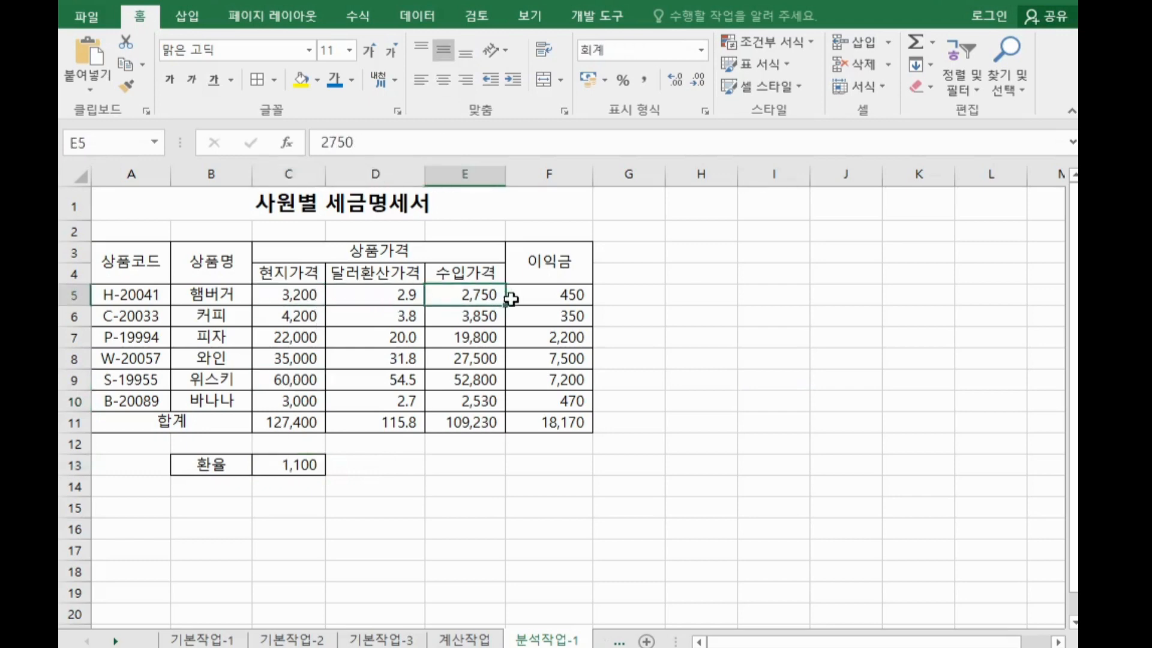
pyautogui.click(307, 468)
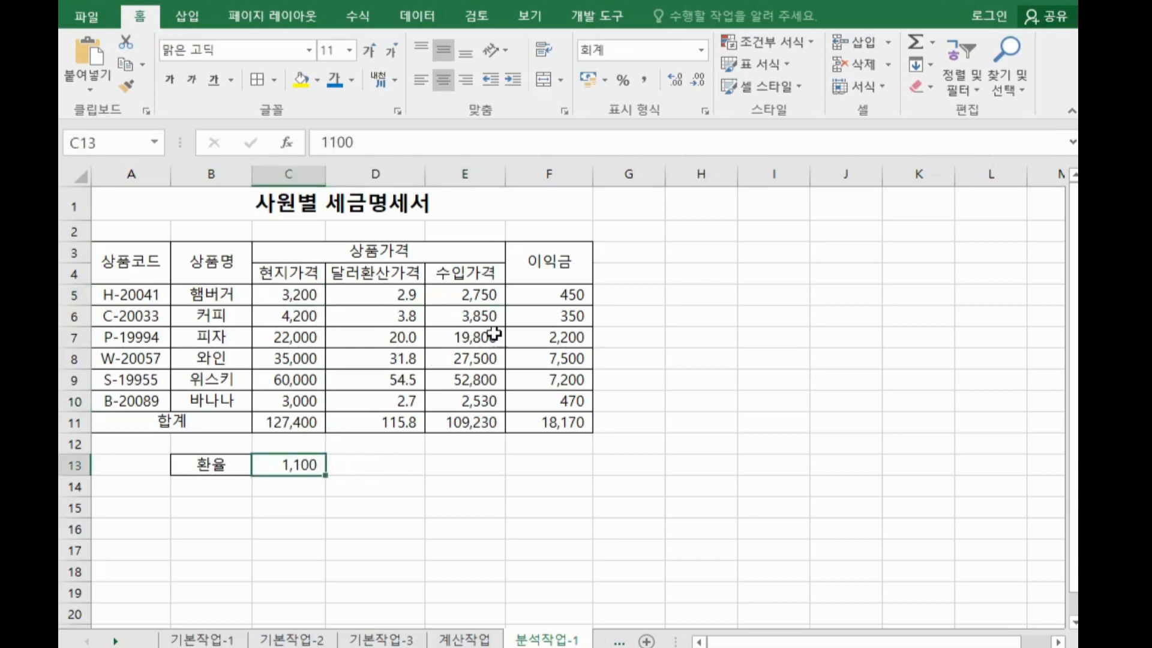
pyautogui.moveTo(551, 297); pyautogui.dragTo(555, 398)
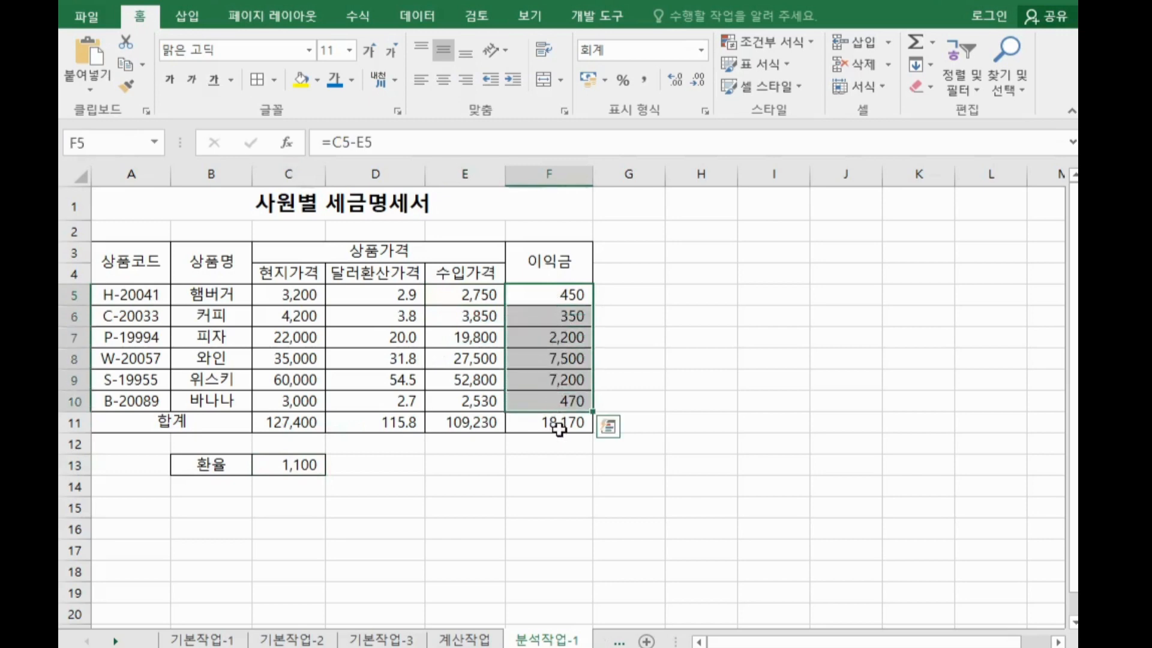
pyautogui.click(559, 428)
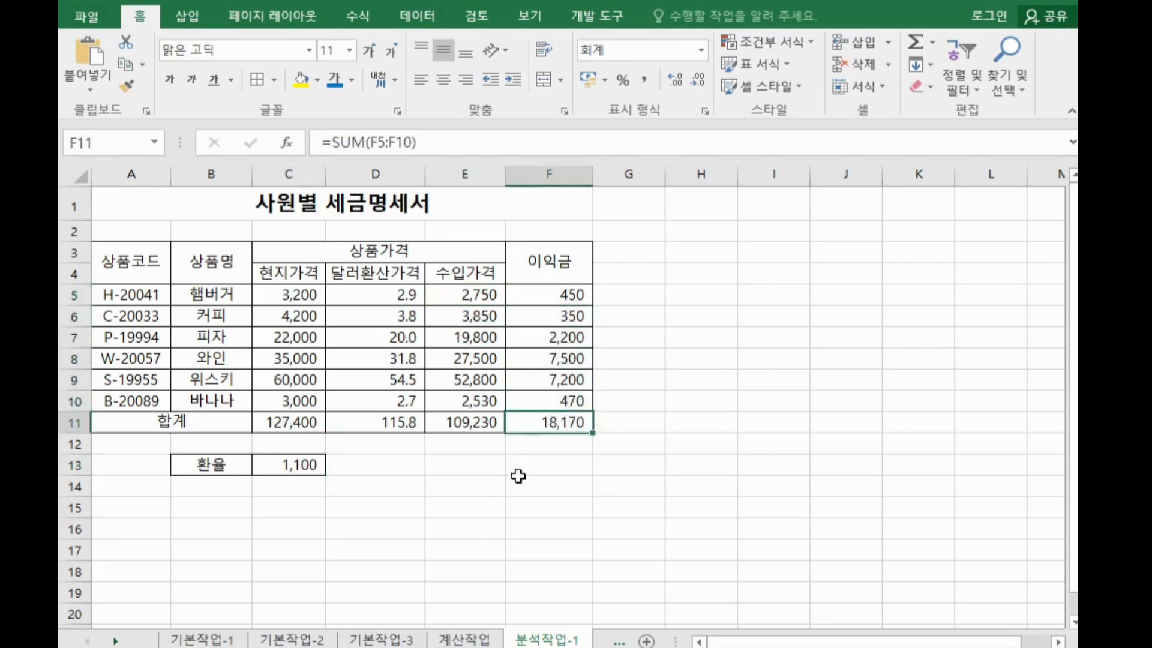
pyautogui.click(299, 471)
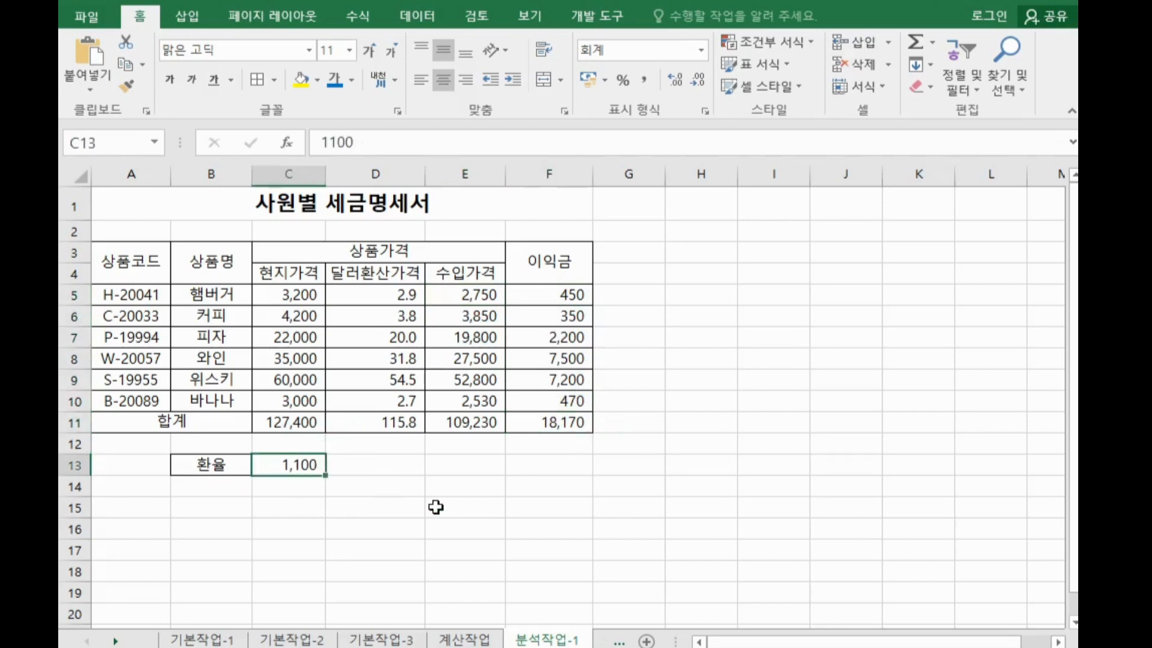
pyautogui.click(587, 444)
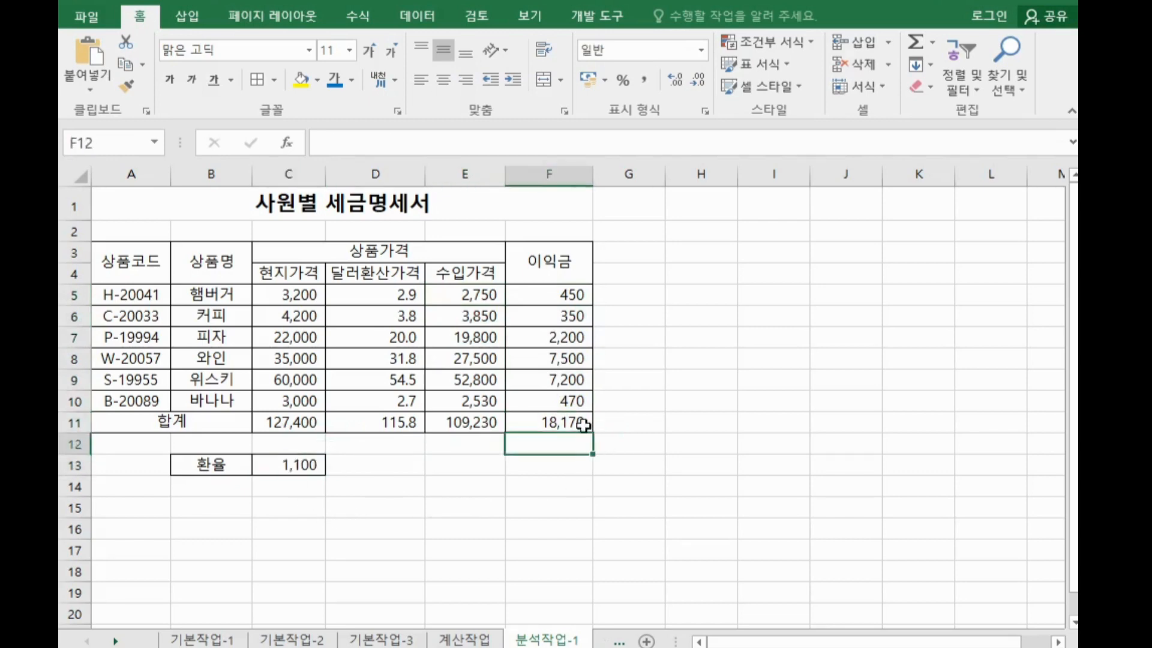
pyautogui.click(584, 425)
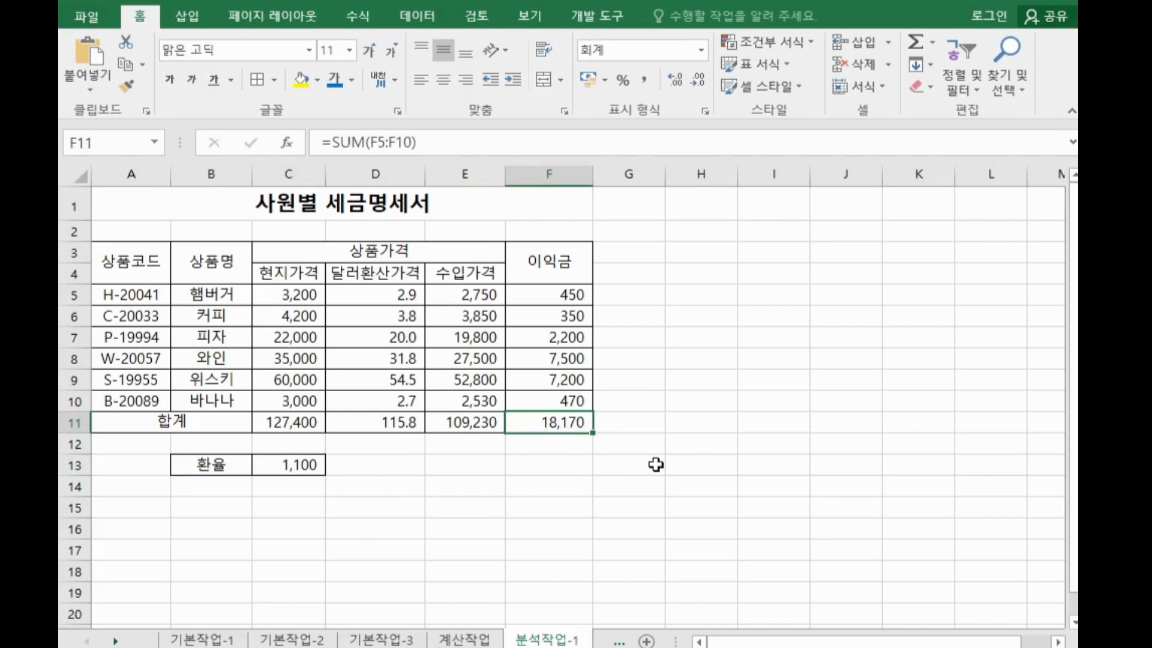
pyautogui.click(318, 466)
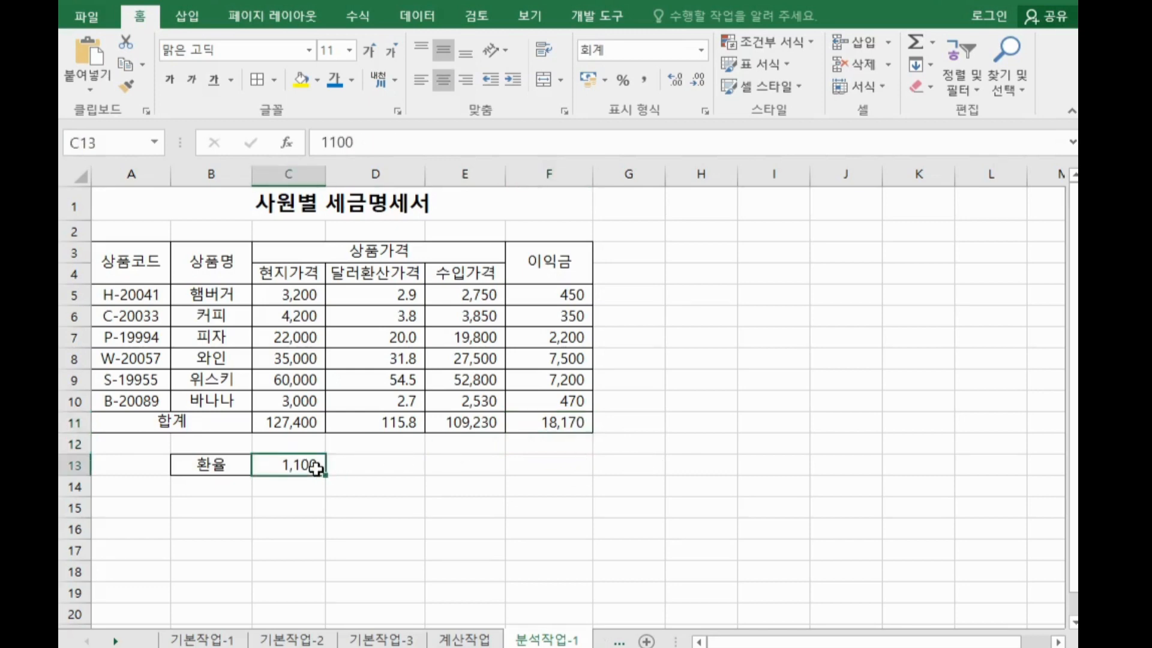
pyautogui.click(565, 426)
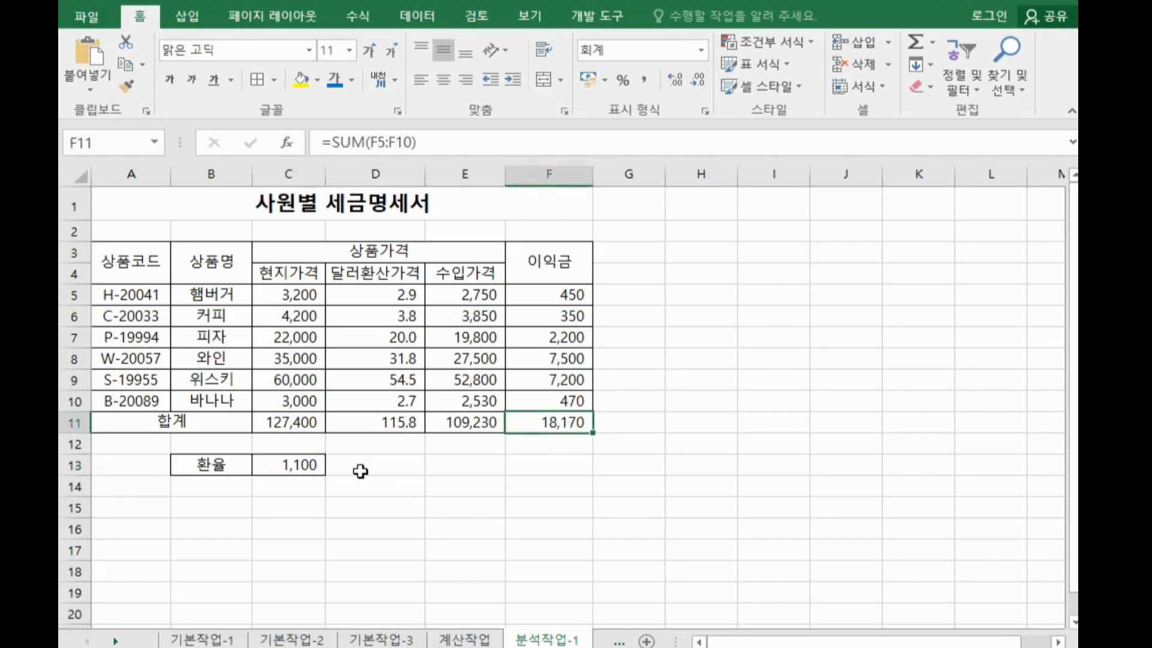
pyautogui.click(312, 468)
pyautogui.click(540, 423)
# Name the exchange rate cell C13 as 환율
pyautogui.click(299, 466)
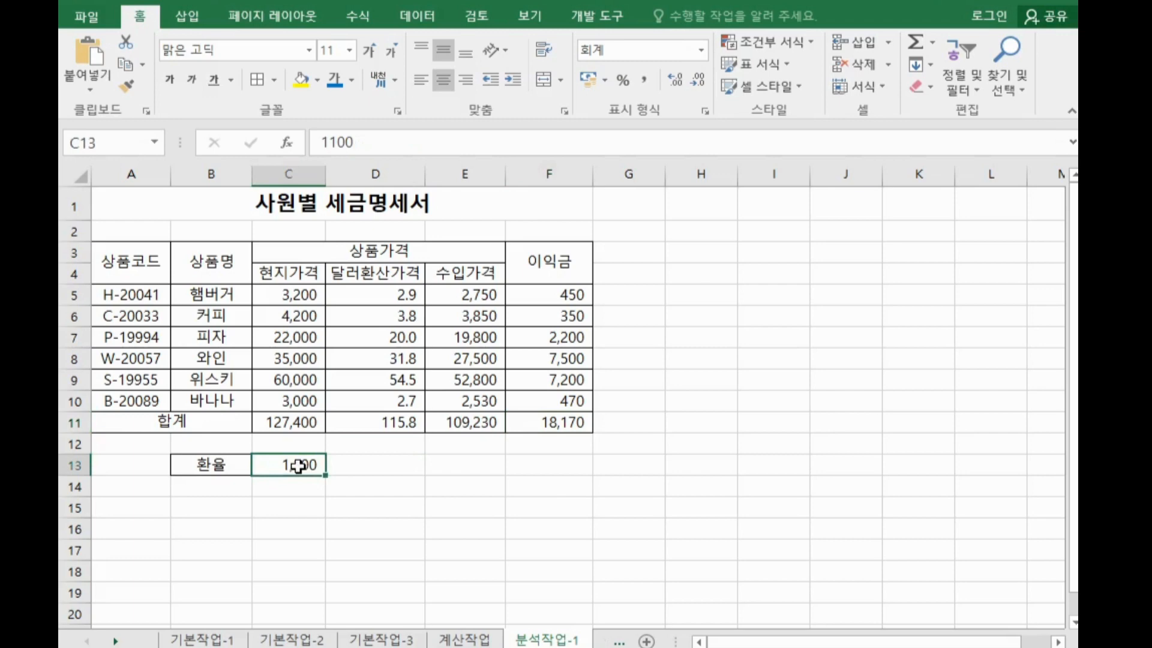
pyautogui.click(113, 144)
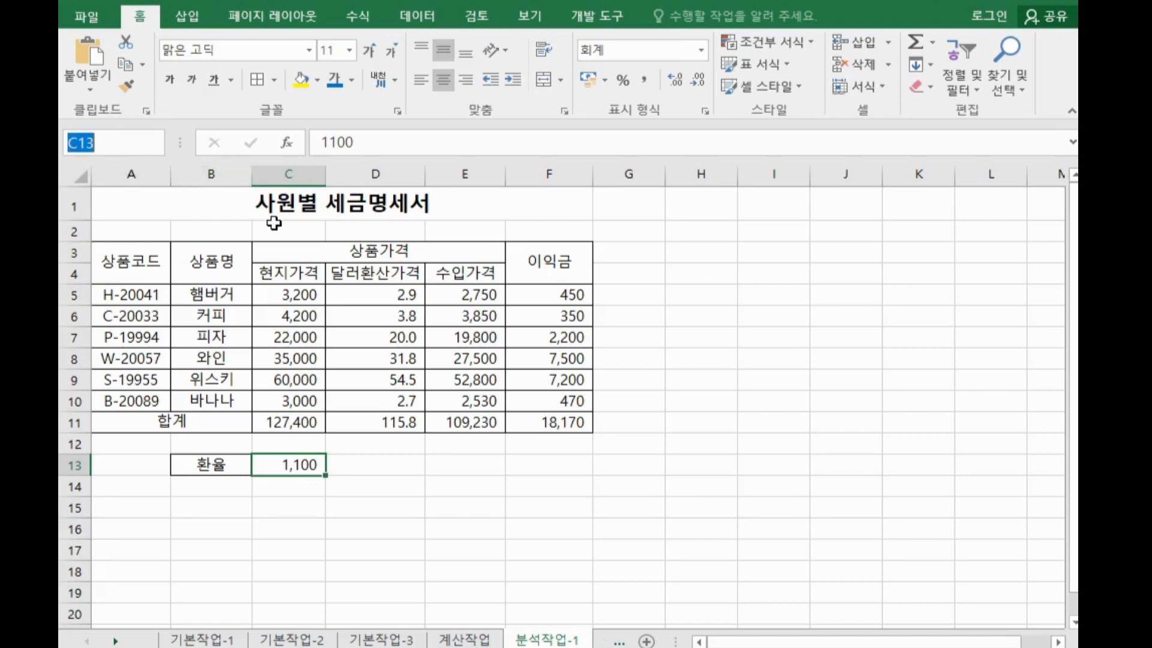
pyautogui.write('환율')
pyautogui.press('Return')
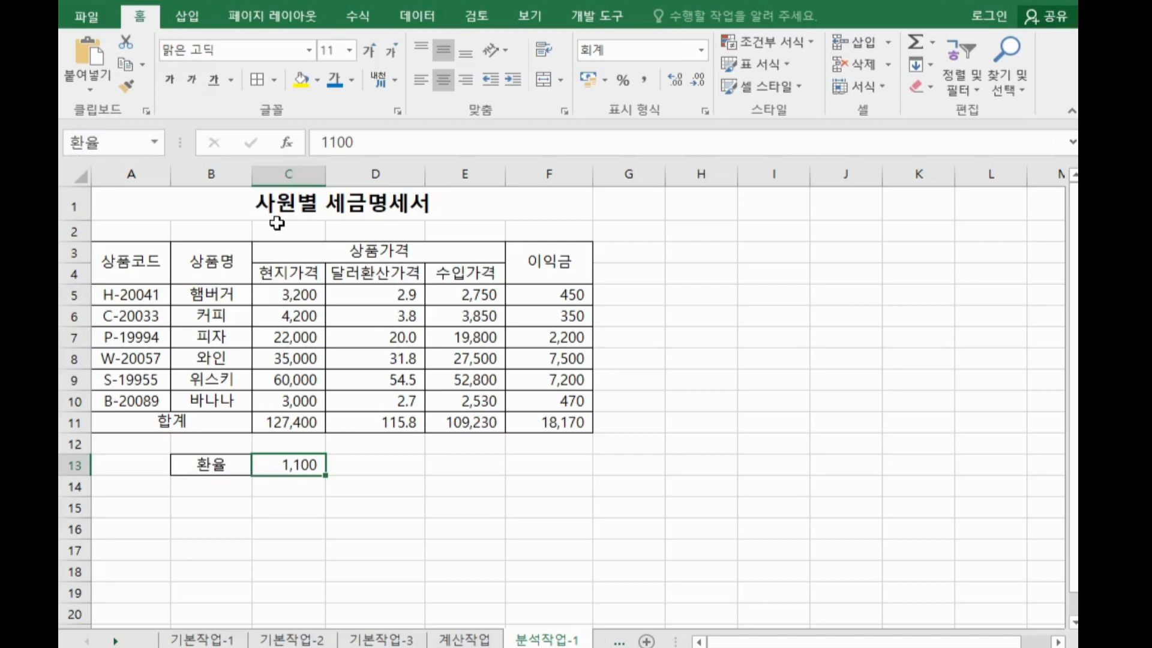
# Name the profit total cell F11 as 이익금합계
pyautogui.click(540, 423)
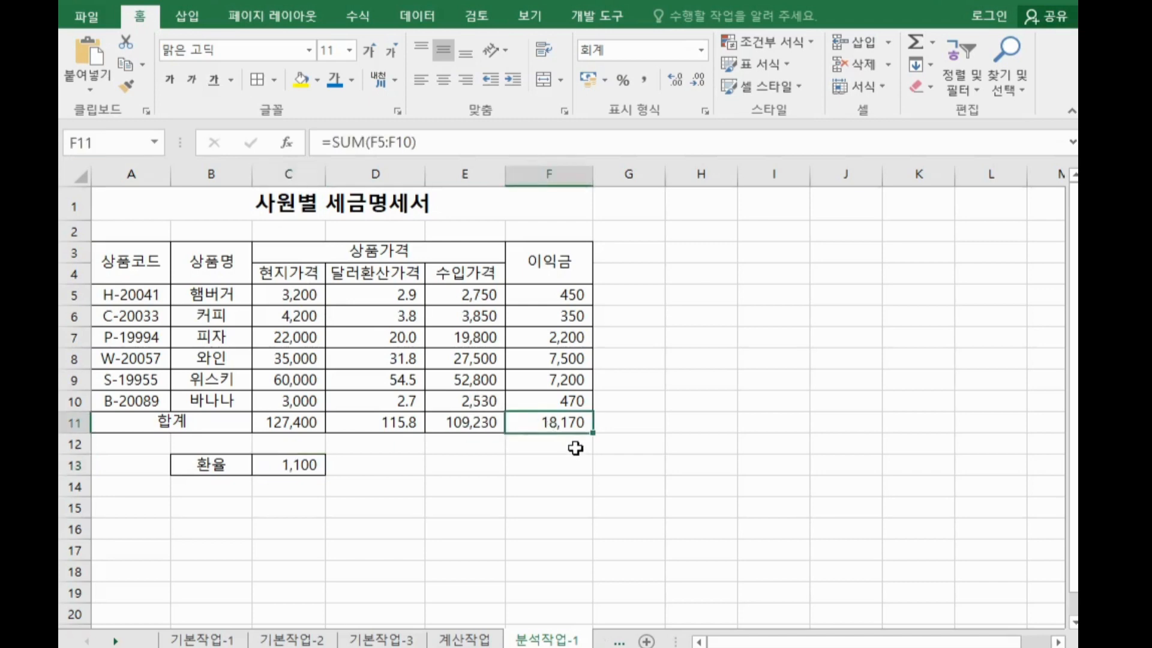
pyautogui.click(94, 142)
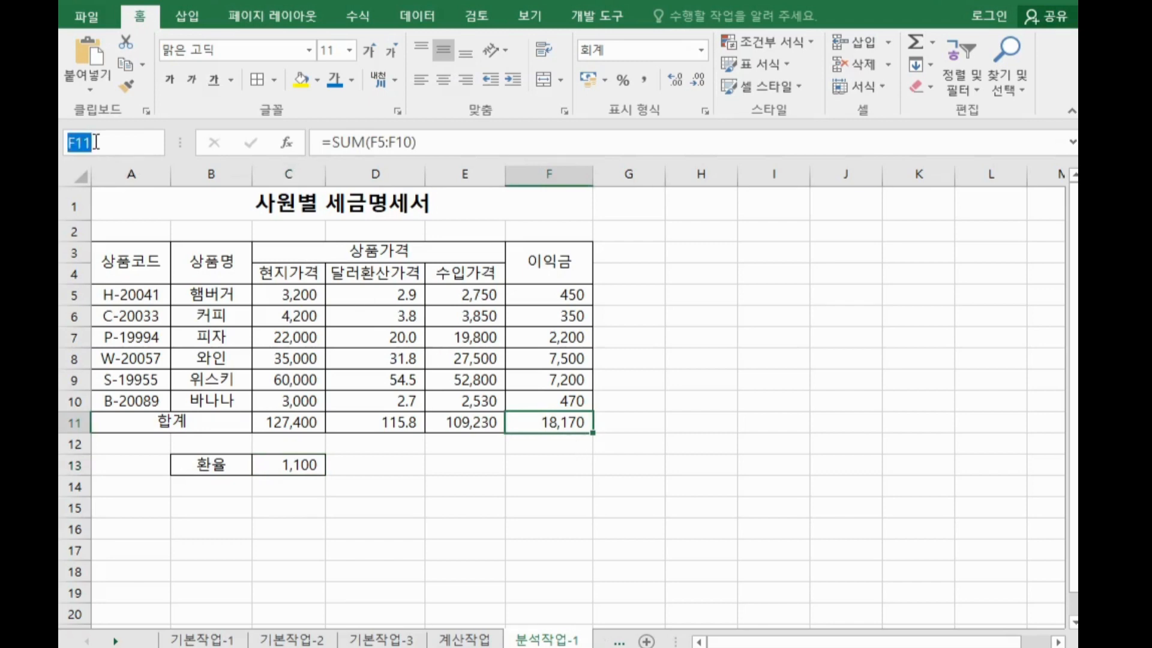
pyautogui.write('이익금')
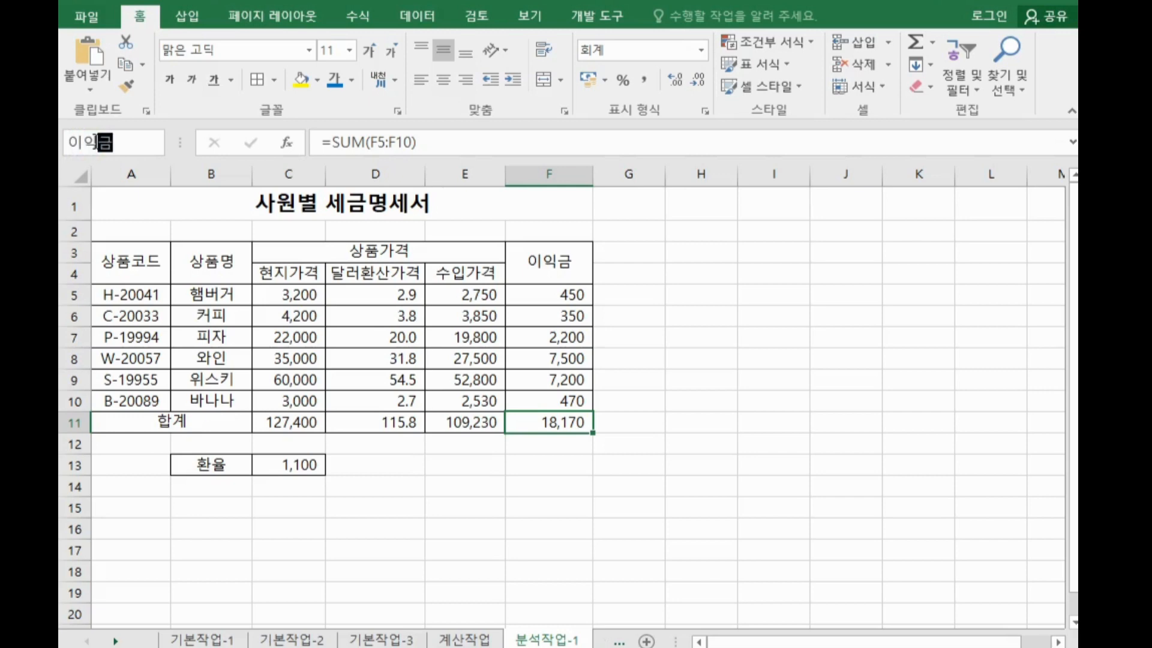
pyautogui.write('합계')
pyautogui.press('Return')
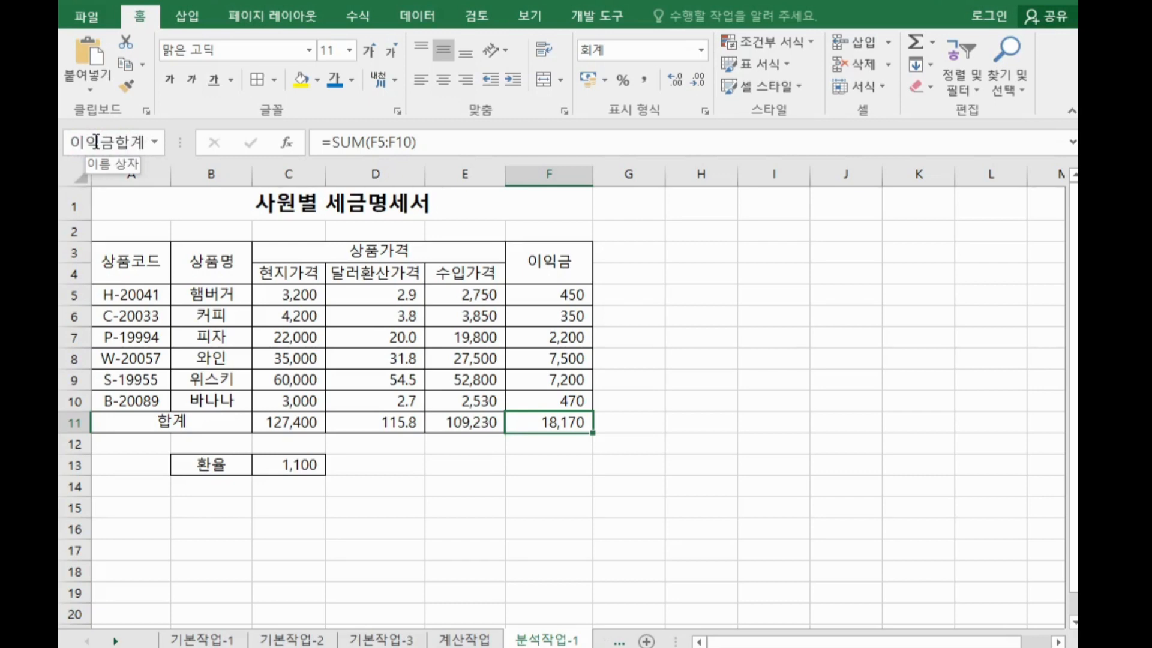
# Add a scenario named 환율인상 for the exchange rate cell C13 with the value 1200
pyautogui.click(290, 465)
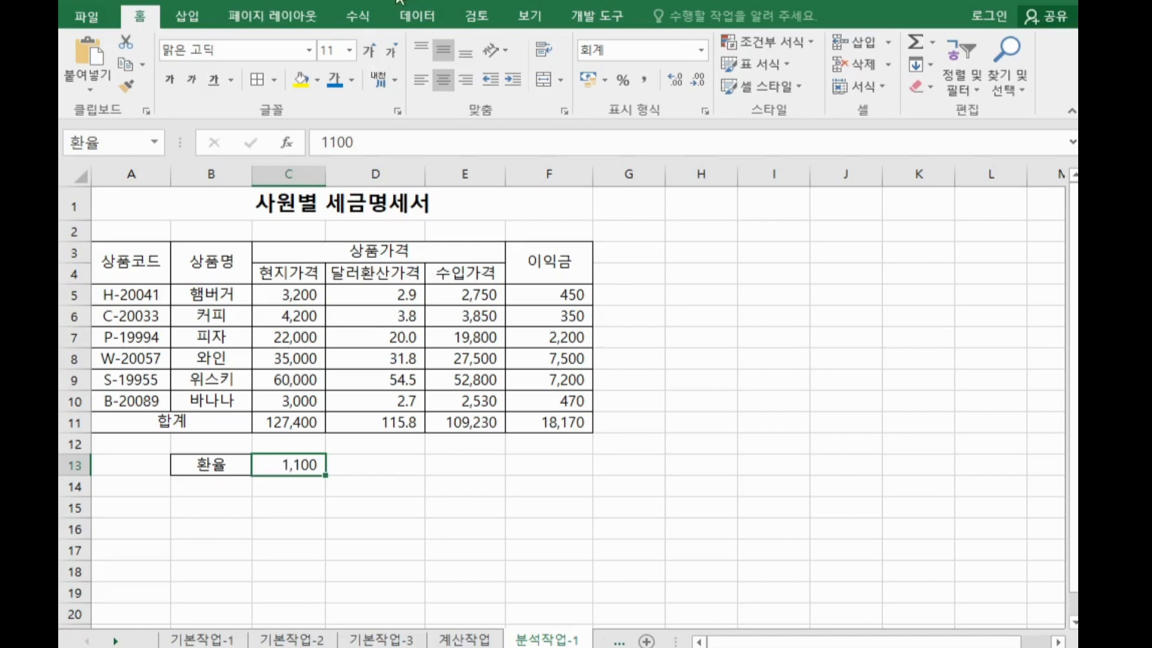
pyautogui.click(437, 28)
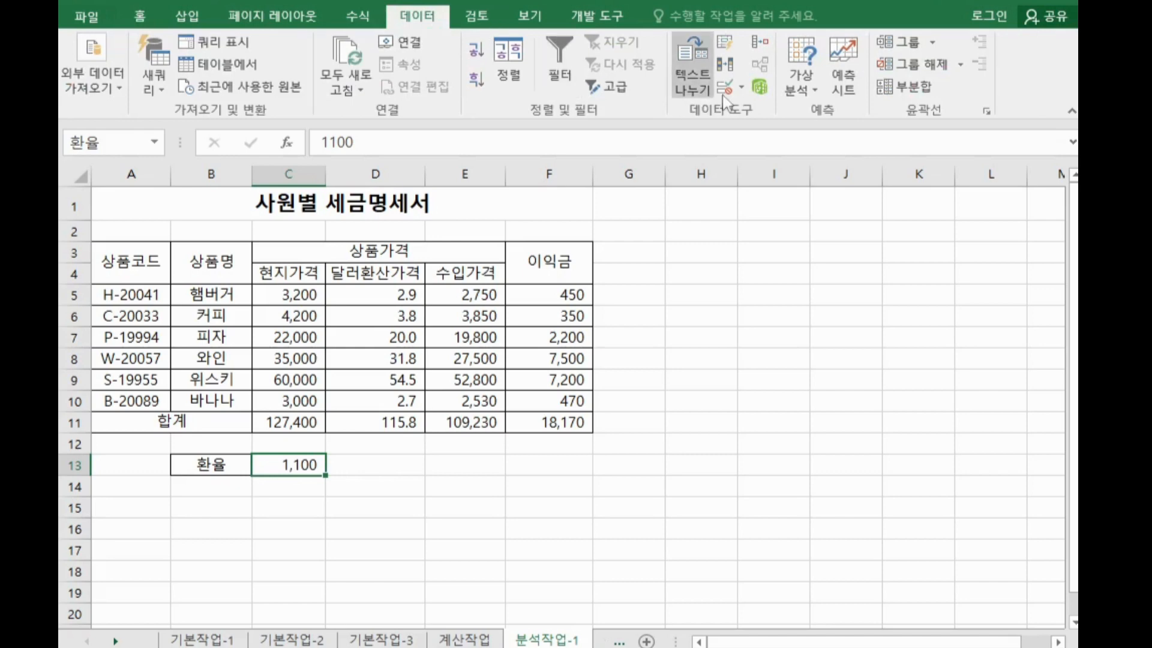
pyautogui.click(804, 89)
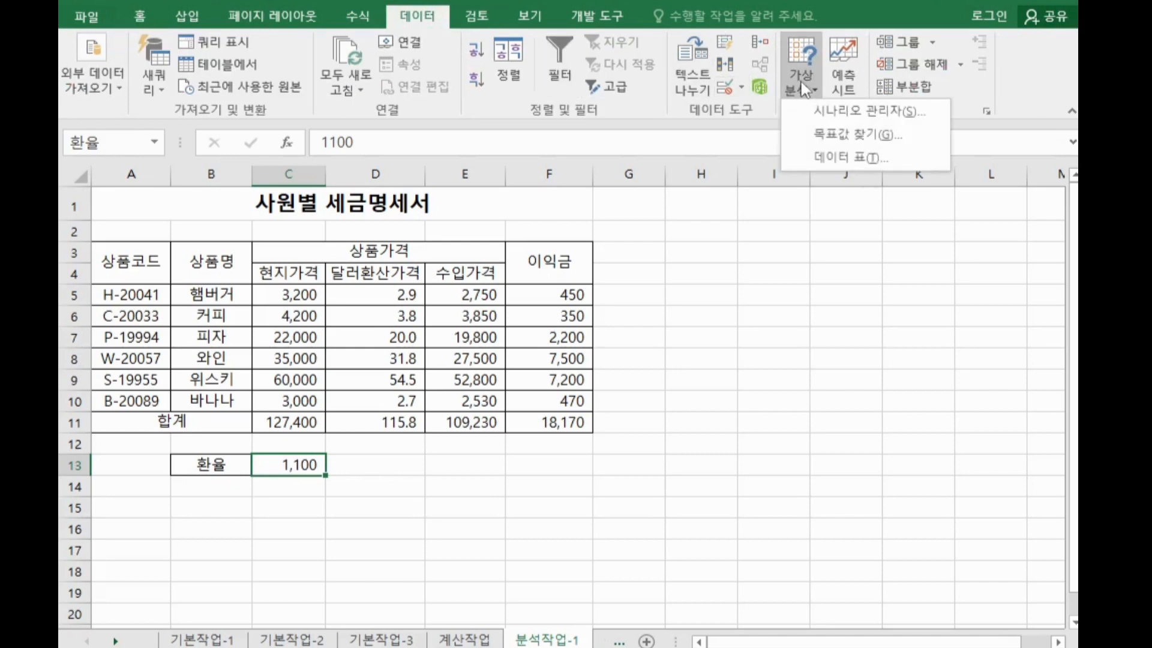
pyautogui.click(822, 120)
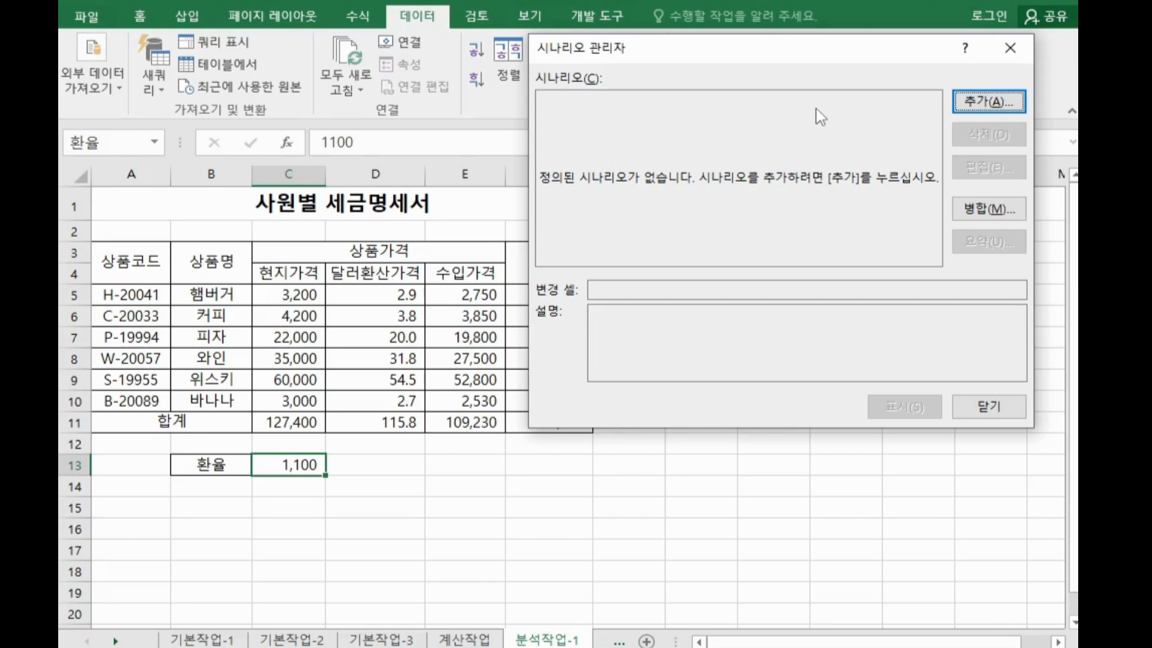
pyautogui.click(975, 107)
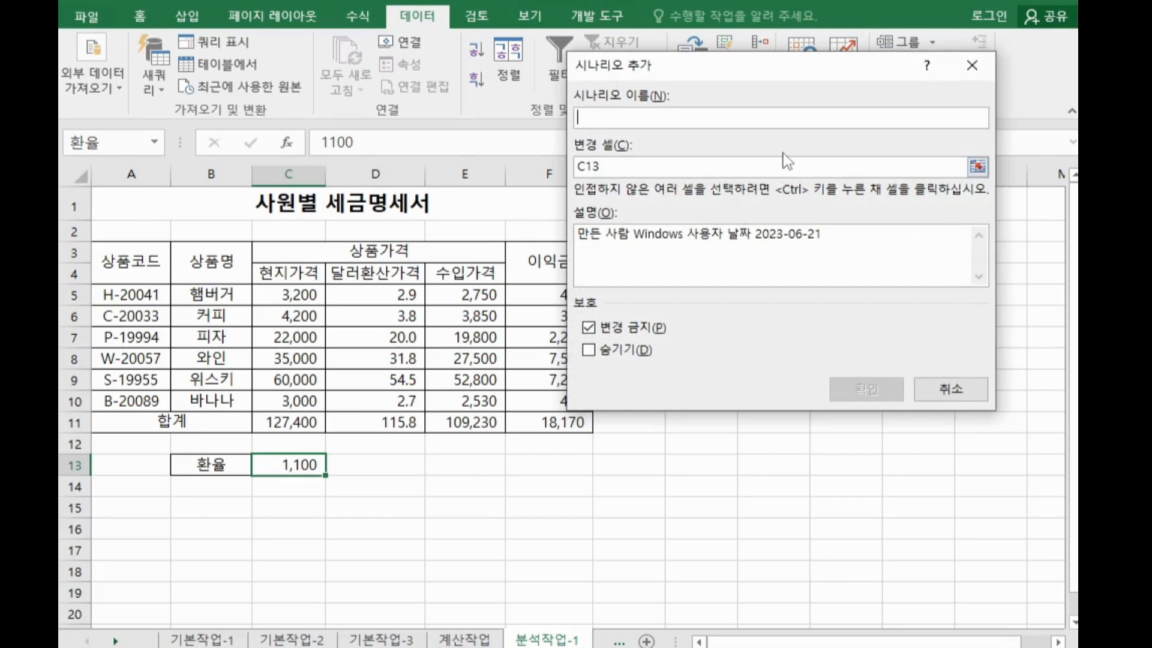
pyautogui.write('환율인ㅅ')
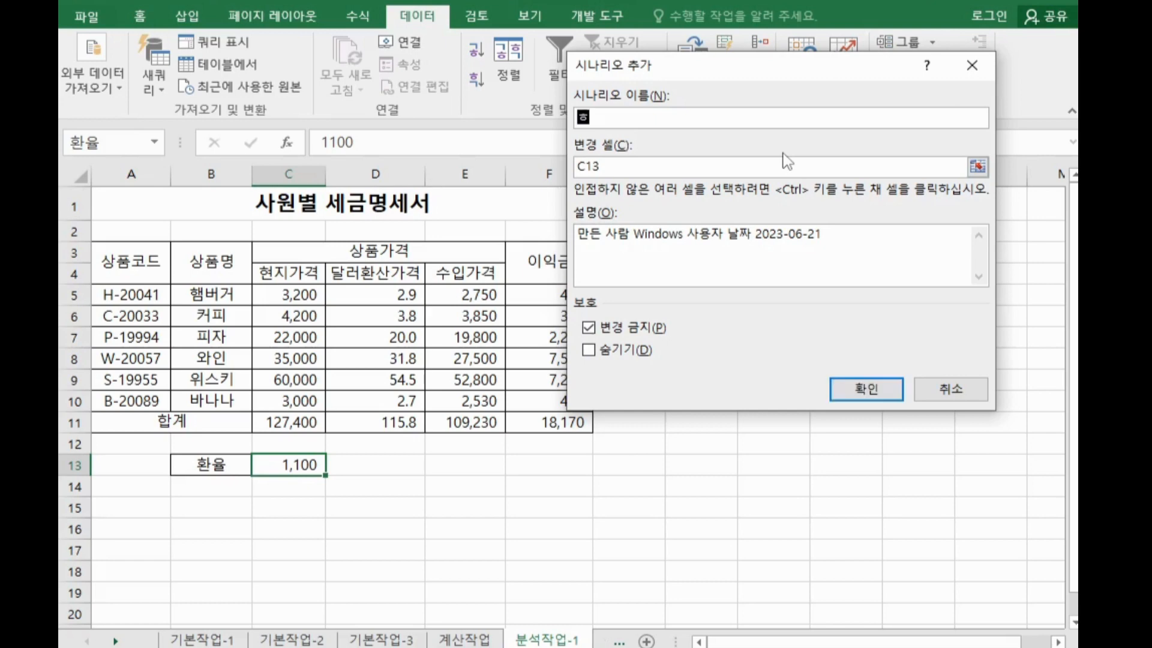
pyautogui.write('ㅏㅇ')
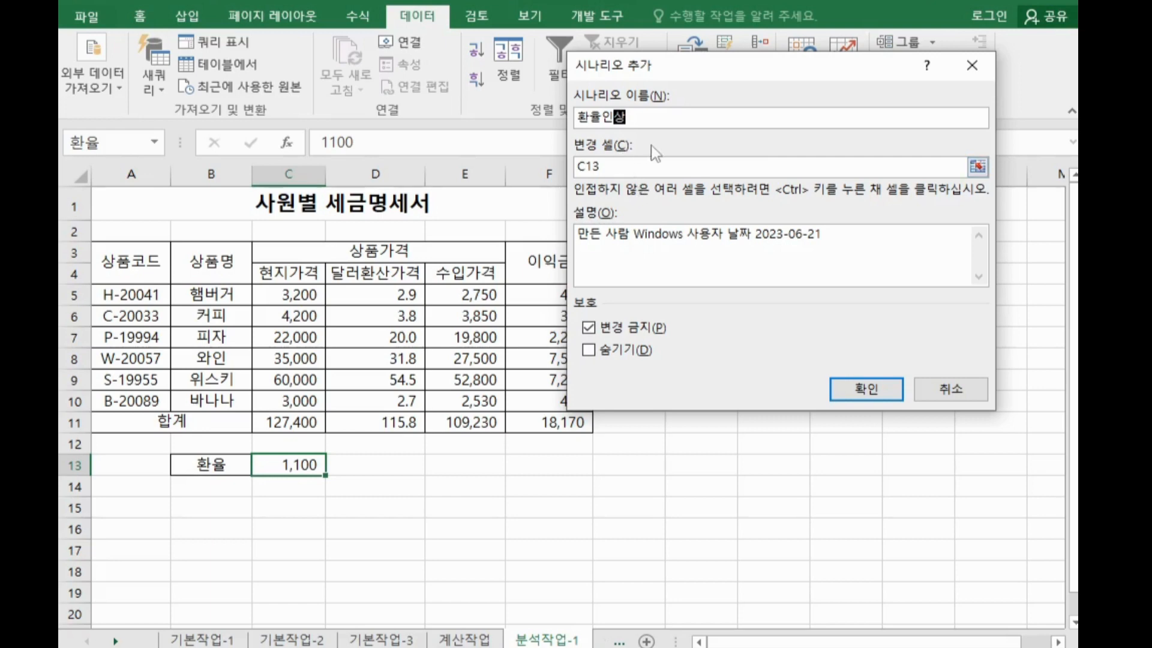
pyautogui.click(864, 389)
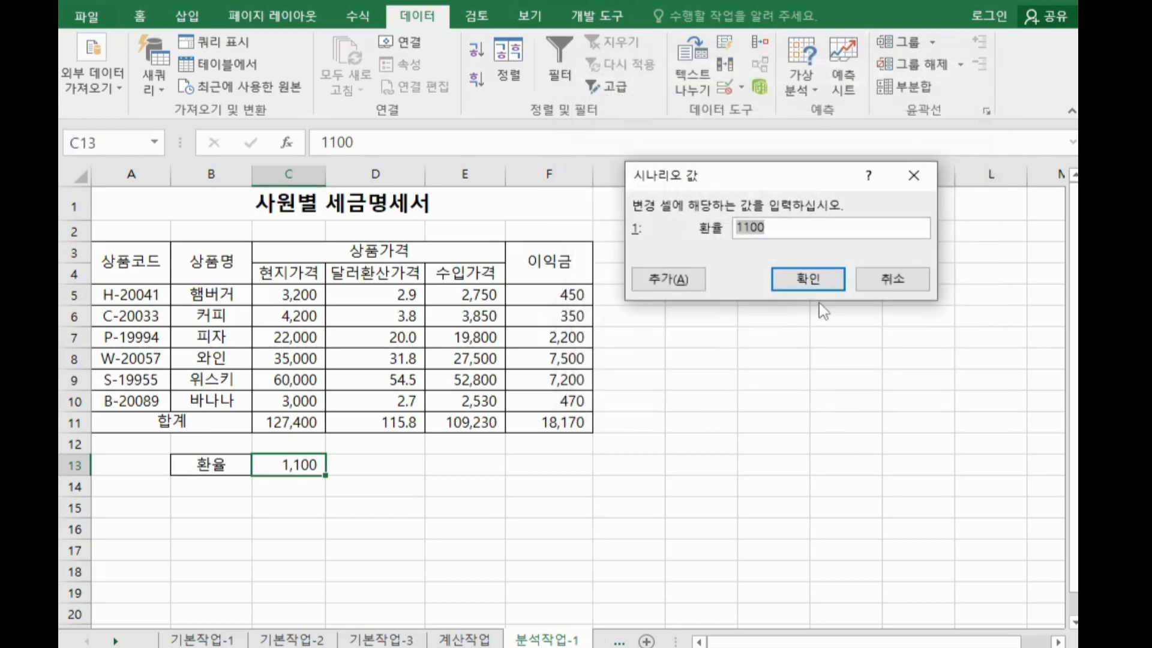
pyautogui.write('1200')
pyautogui.click(683, 289)
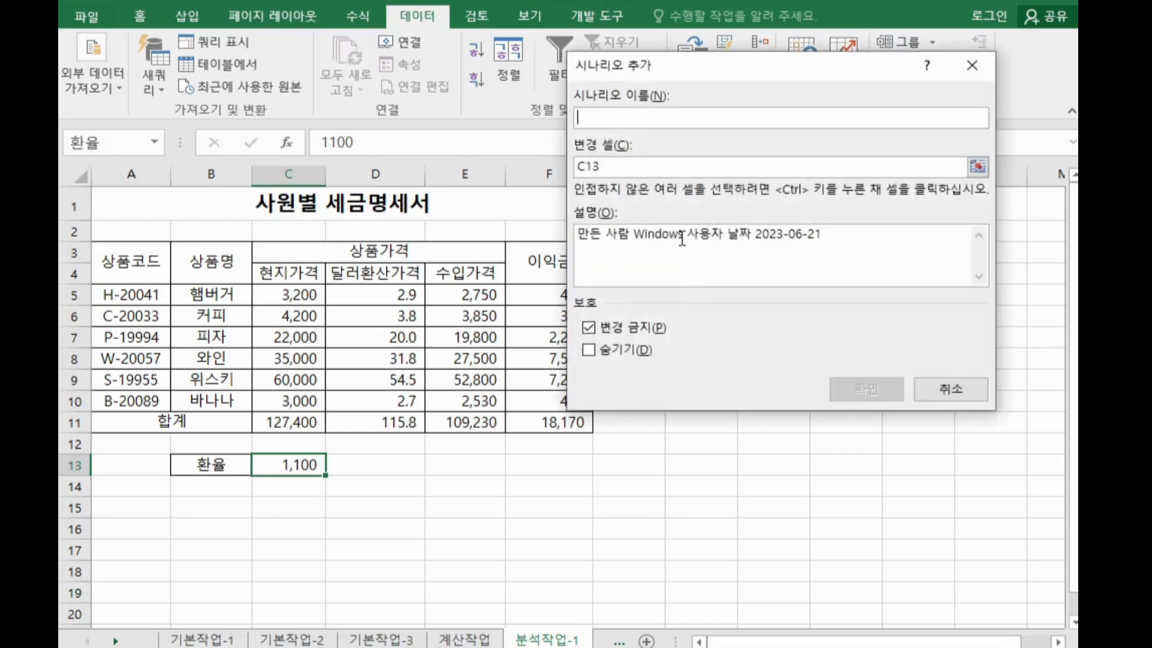
# Add a second scenario named 환율인하 for the exchange rate cell with the value 1000
pyautogui.write('환')
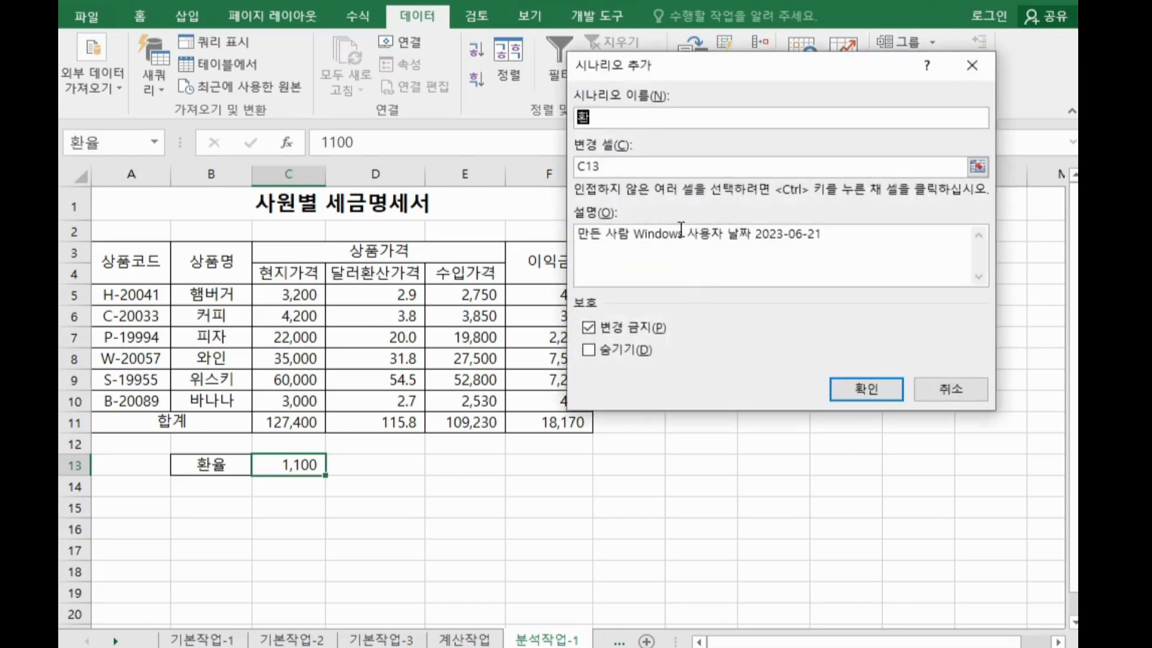
pyautogui.write('율인하')
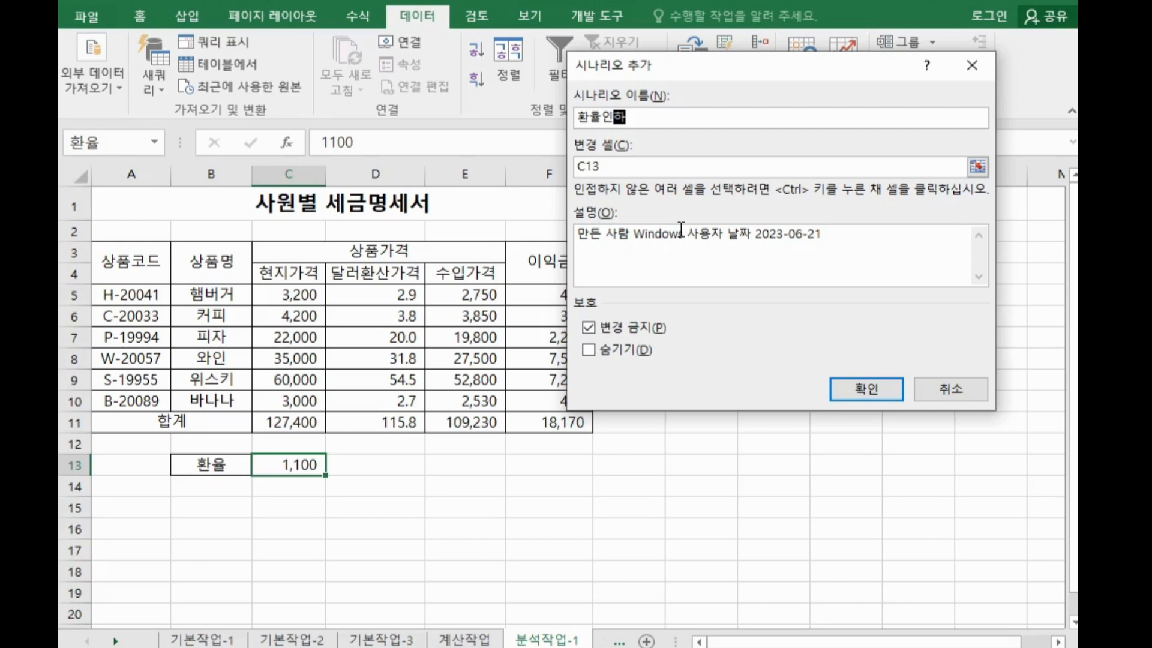
pyautogui.click(846, 388)
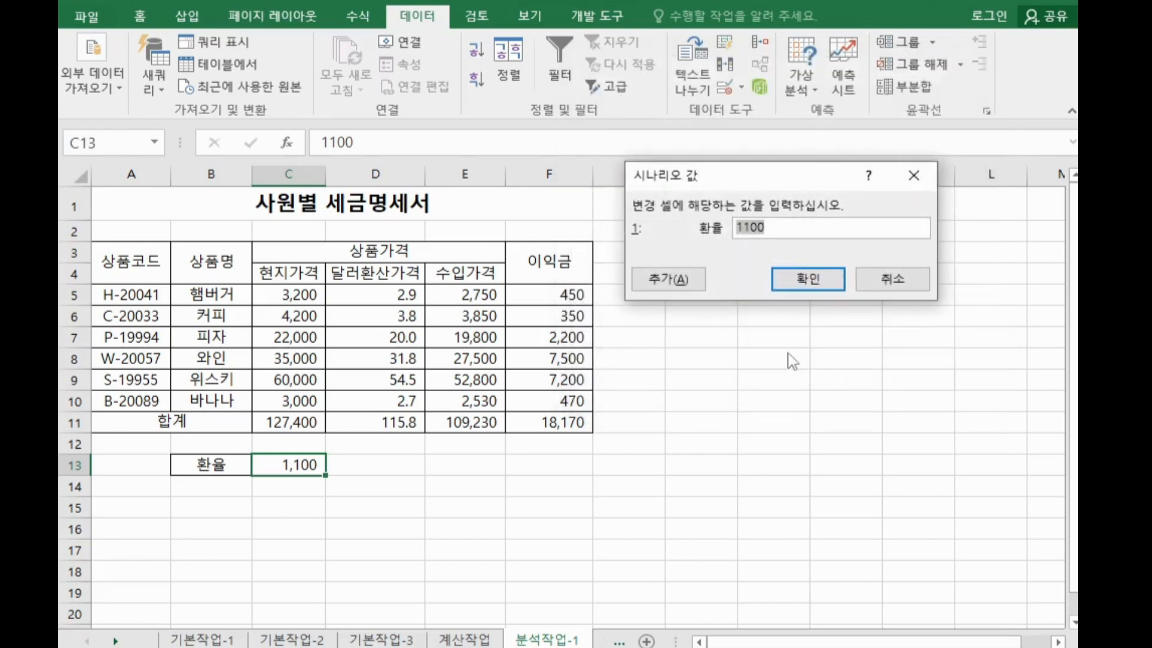
pyautogui.write('1000')
pyautogui.click(797, 286)
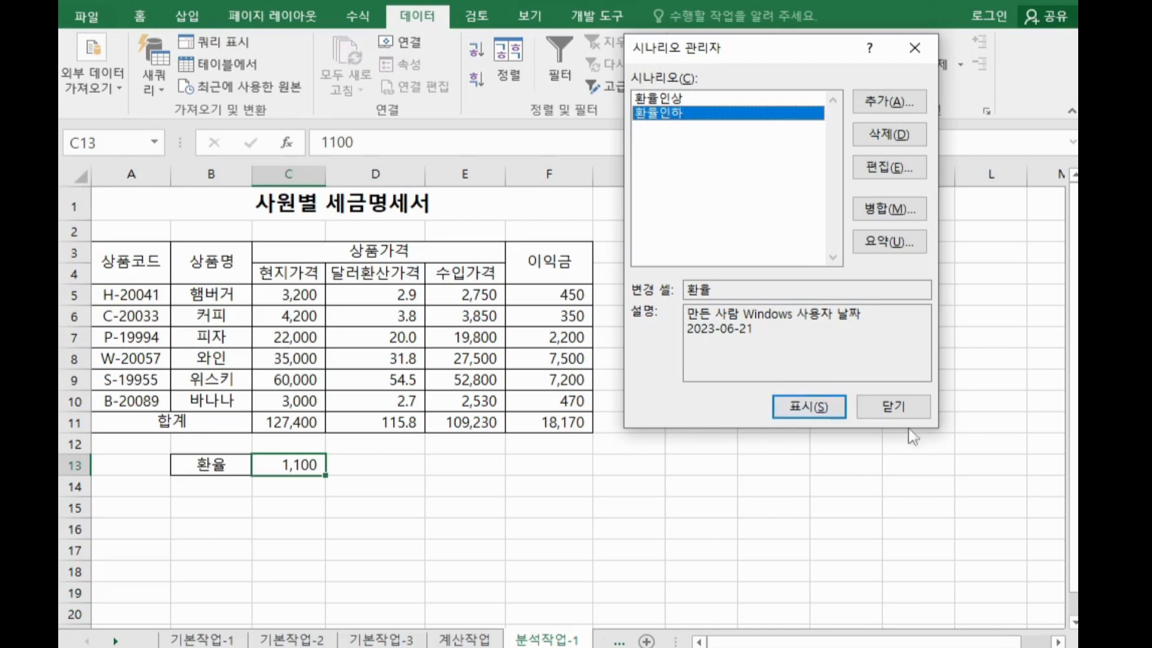
# Create a scenario summary report using F11 as the result cell
pyautogui.click(899, 251)
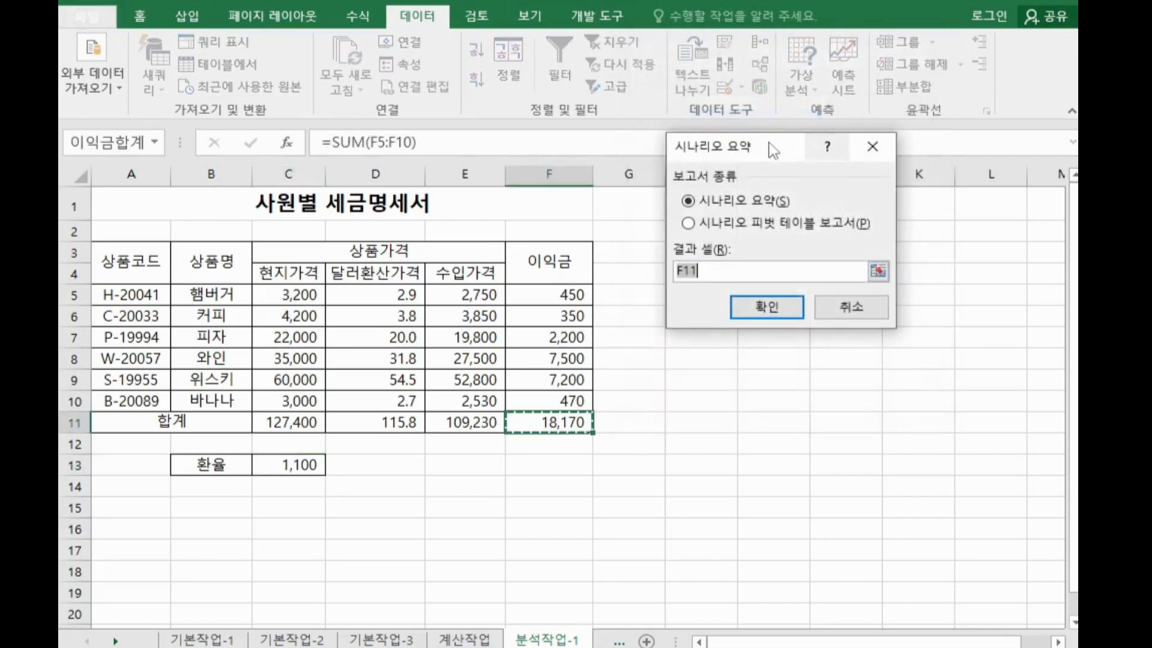
pyautogui.moveTo(805, 156); pyautogui.dragTo(882, 112)
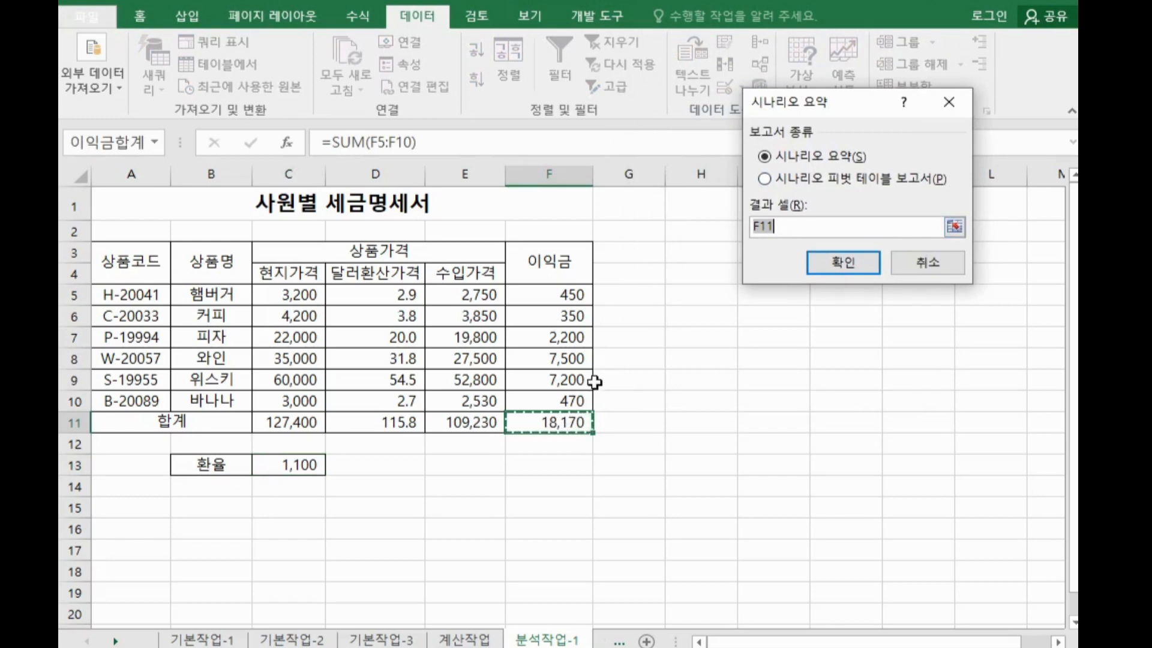
pyautogui.click(831, 273)
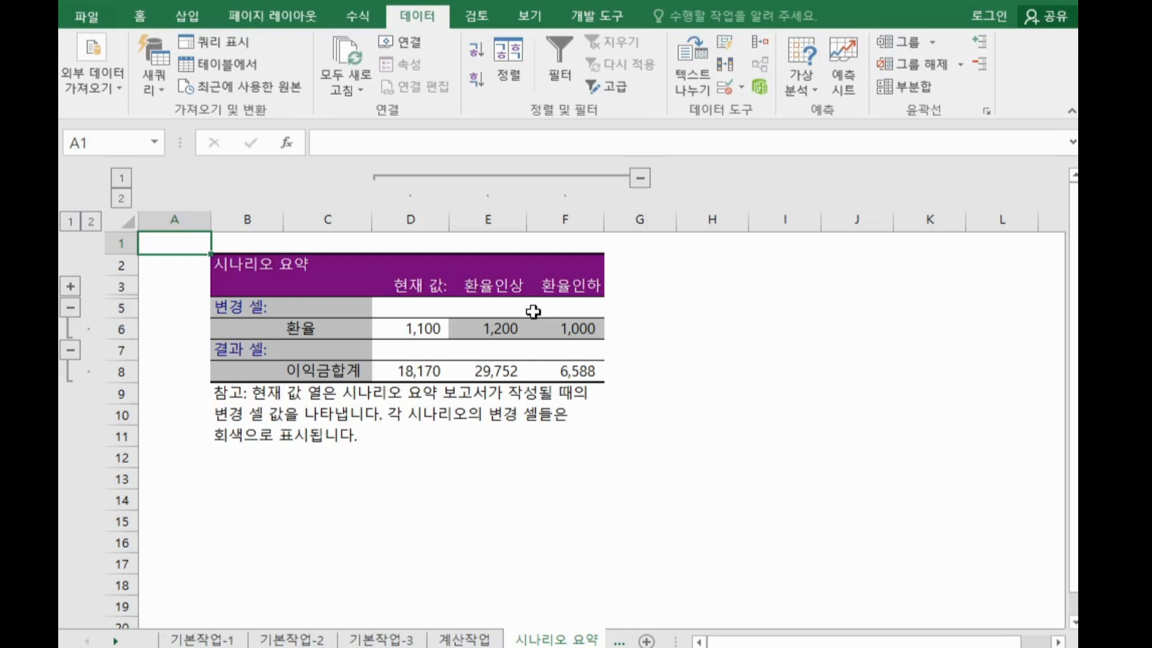
pyautogui.click(116, 641)
pyautogui.click(115, 641)
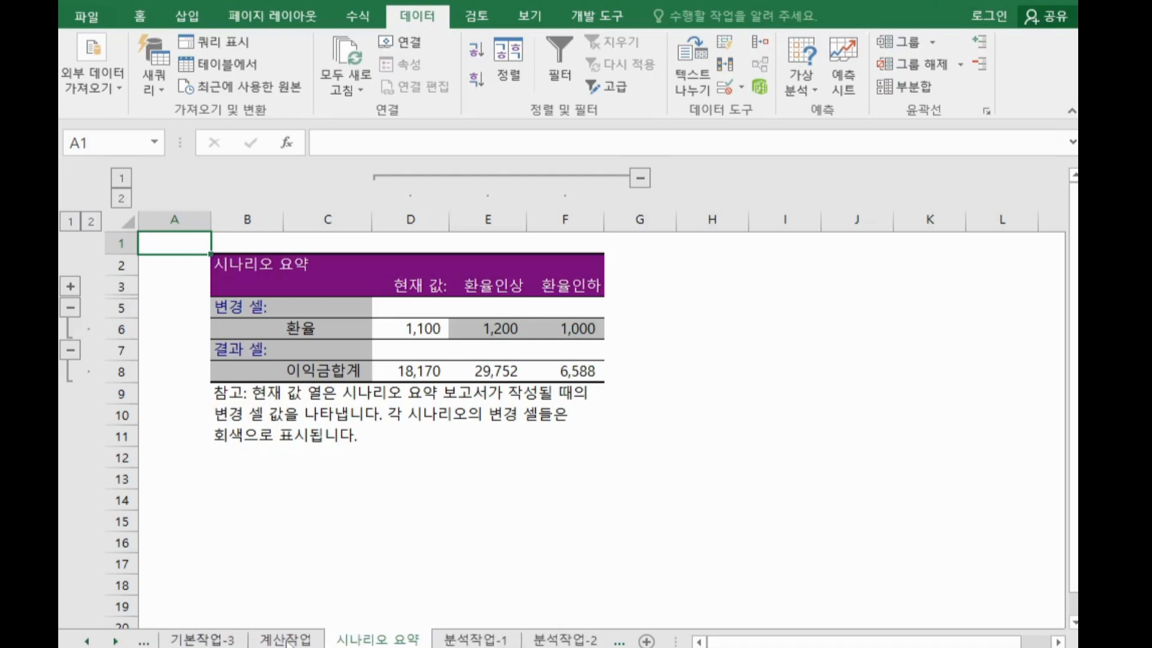
pyautogui.click(1017, 2)
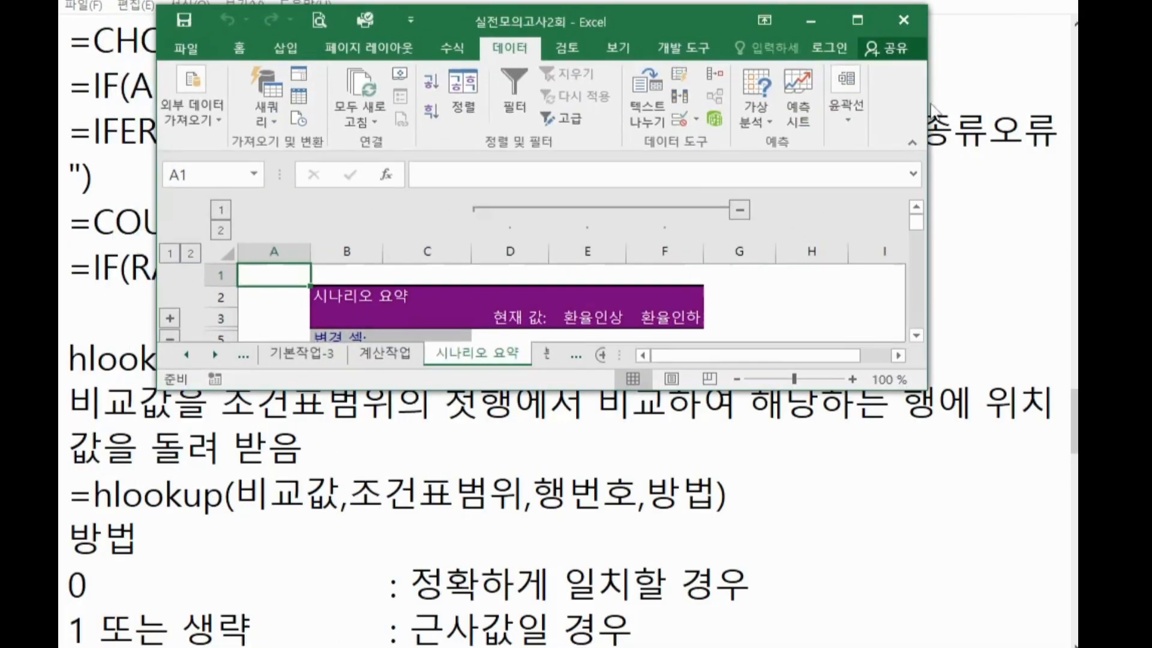
pyautogui.scroll(-1, 555, 324)
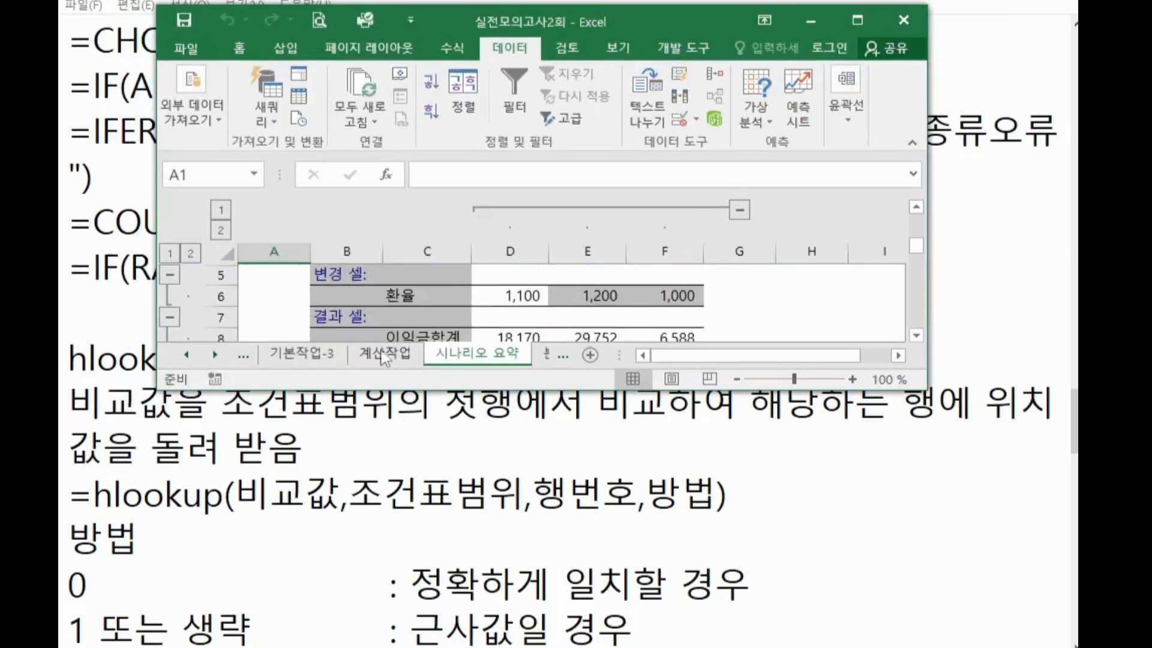
# Move the 시나리오 요약 sheet so it sits between 분석작업-1 and 분석작업-2, and maximize the workbook window
pyautogui.click(214, 355)
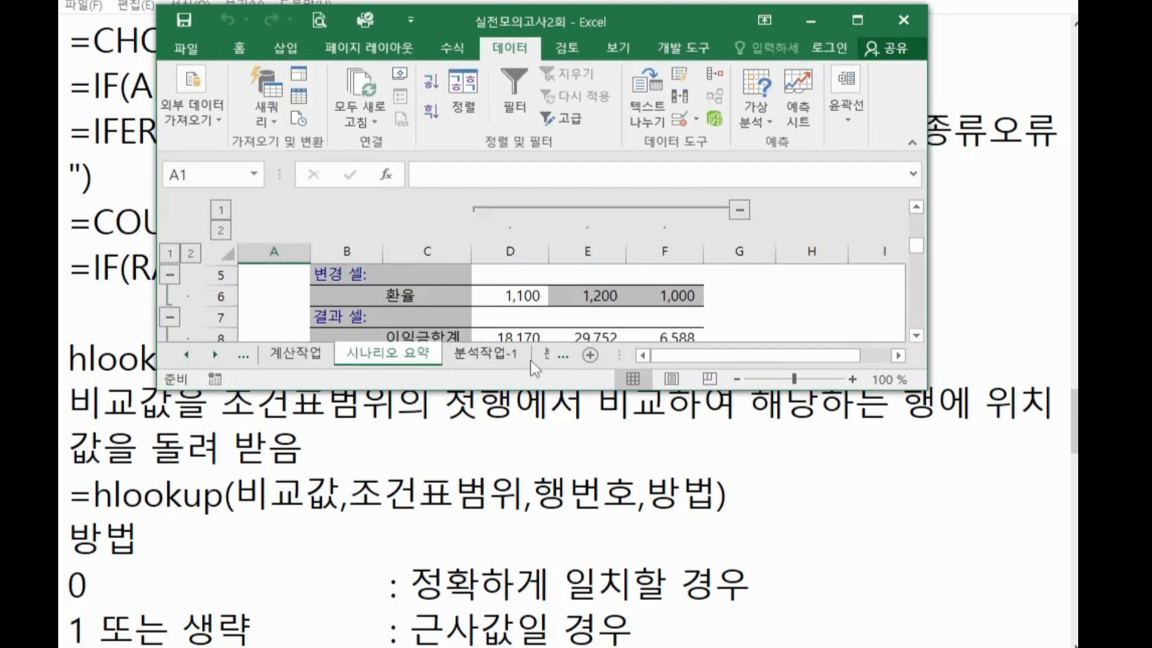
pyautogui.click(216, 355)
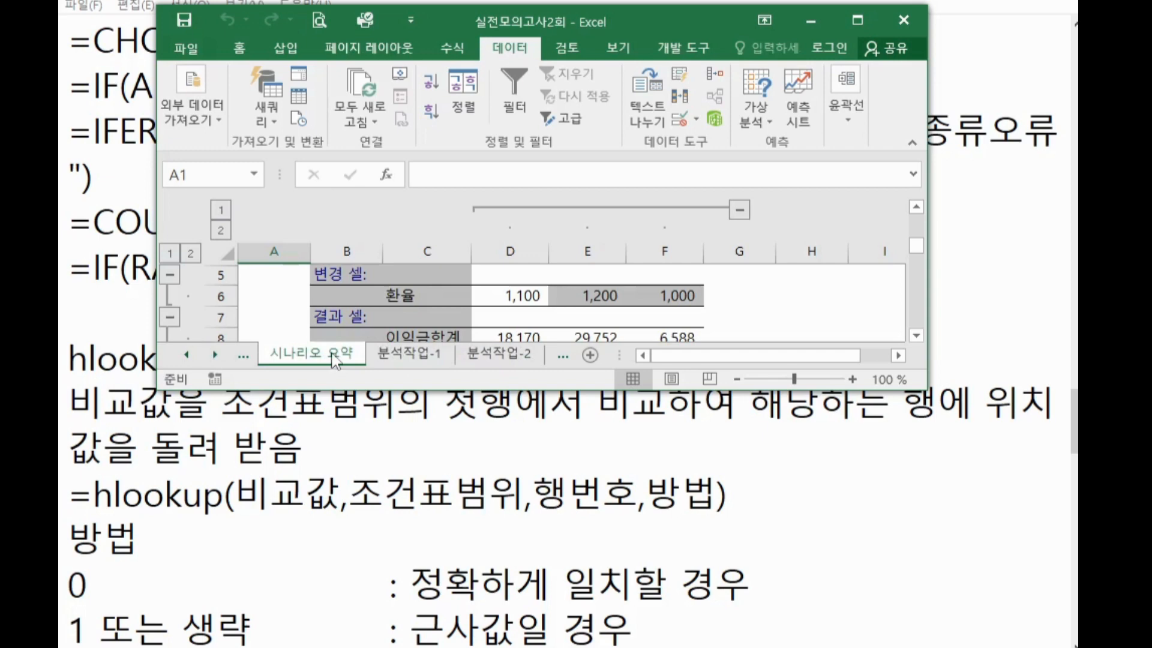
pyautogui.moveTo(334, 361)
pyautogui.mouseDown()
pyautogui.moveTo(460, 348)
pyautogui.moveTo(463, 368)
pyautogui.mouseUp()
pyautogui.moveTo(463, 362); pyautogui.dragTo(463, 364)
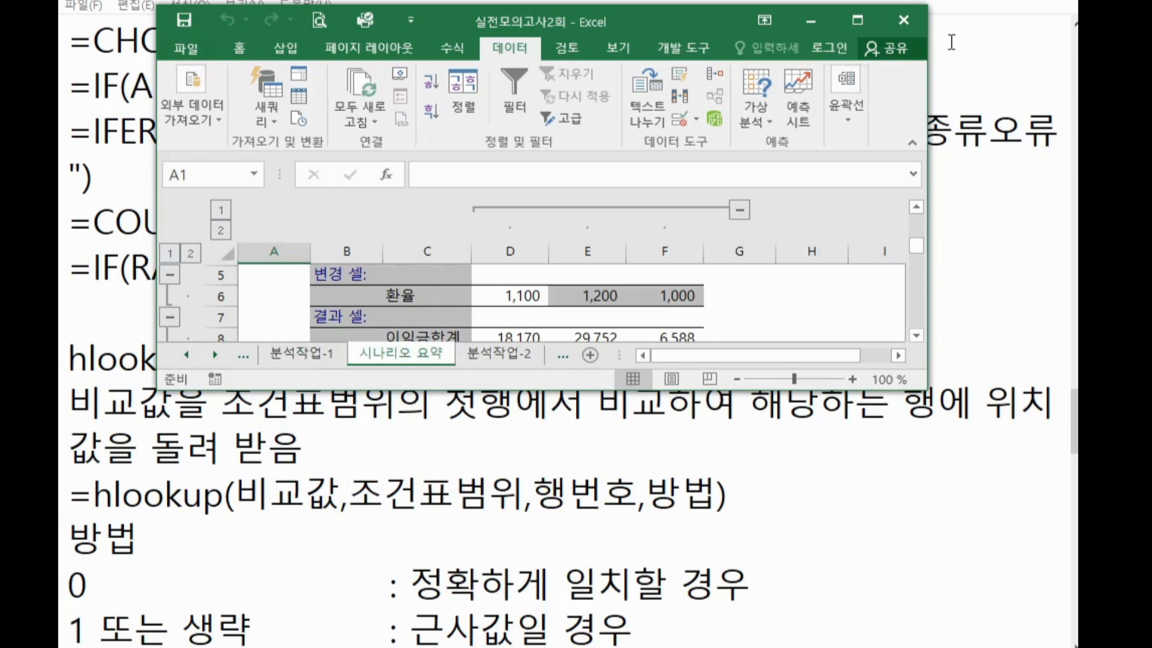
pyautogui.click(858, 20)
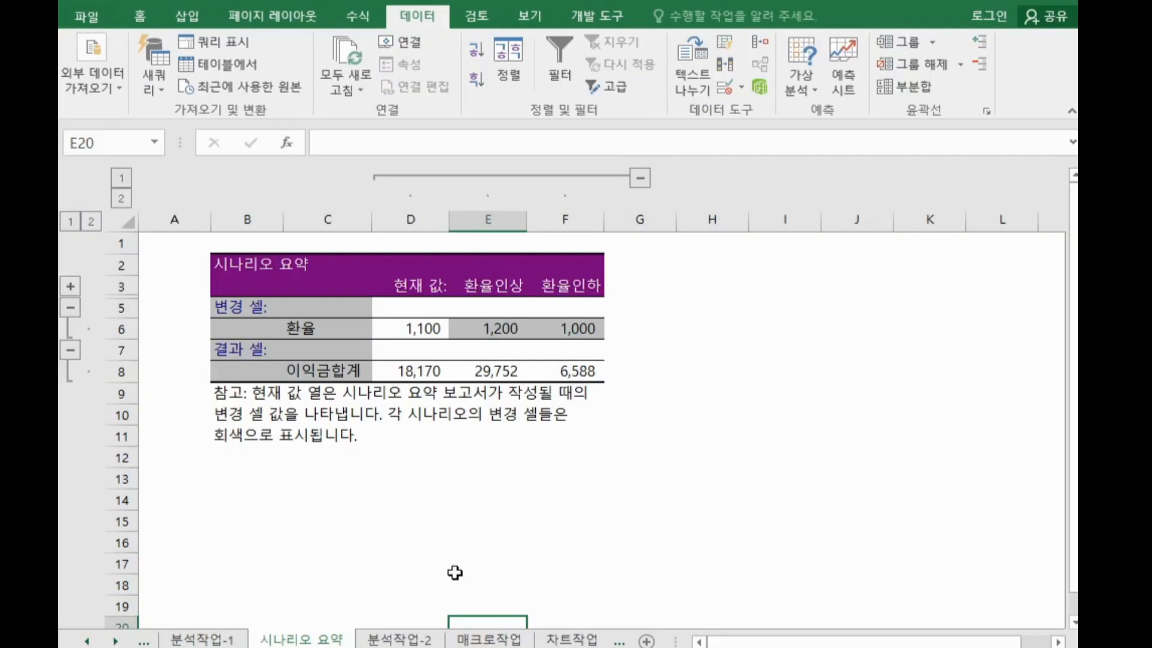
# On the 분석작업-2 sheet, sort the course table by the 과정 column in descending order
pyautogui.click(413, 639)
pyautogui.click(490, 524)
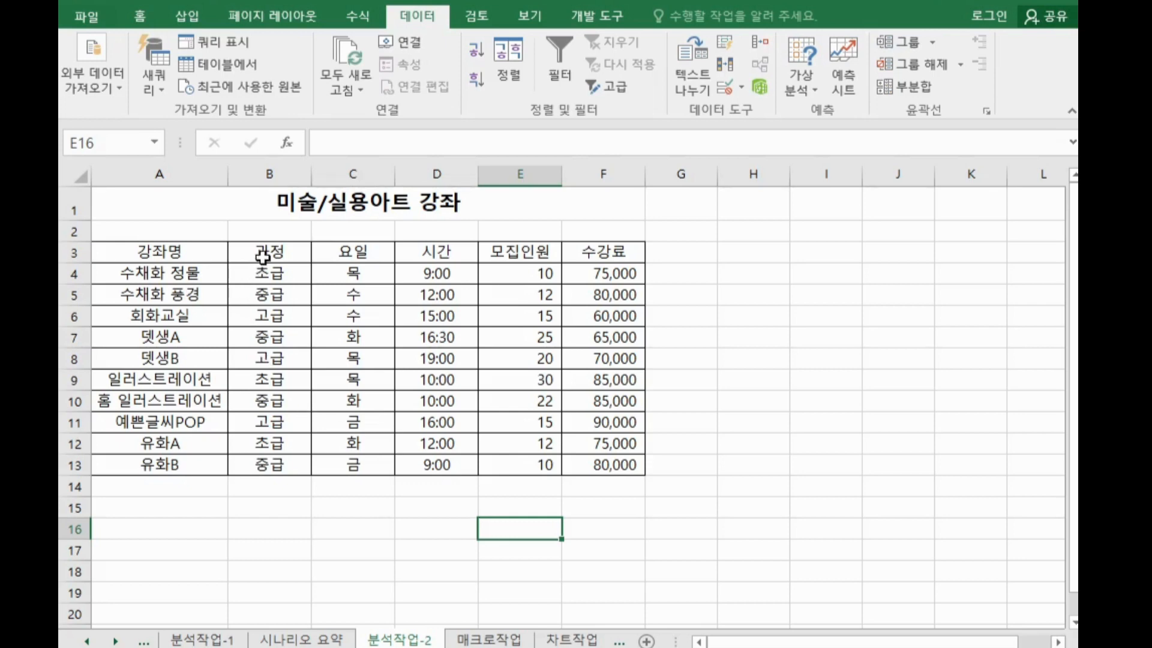
pyautogui.moveTo(223, 246); pyautogui.dragTo(301, 275)
pyautogui.click(297, 250)
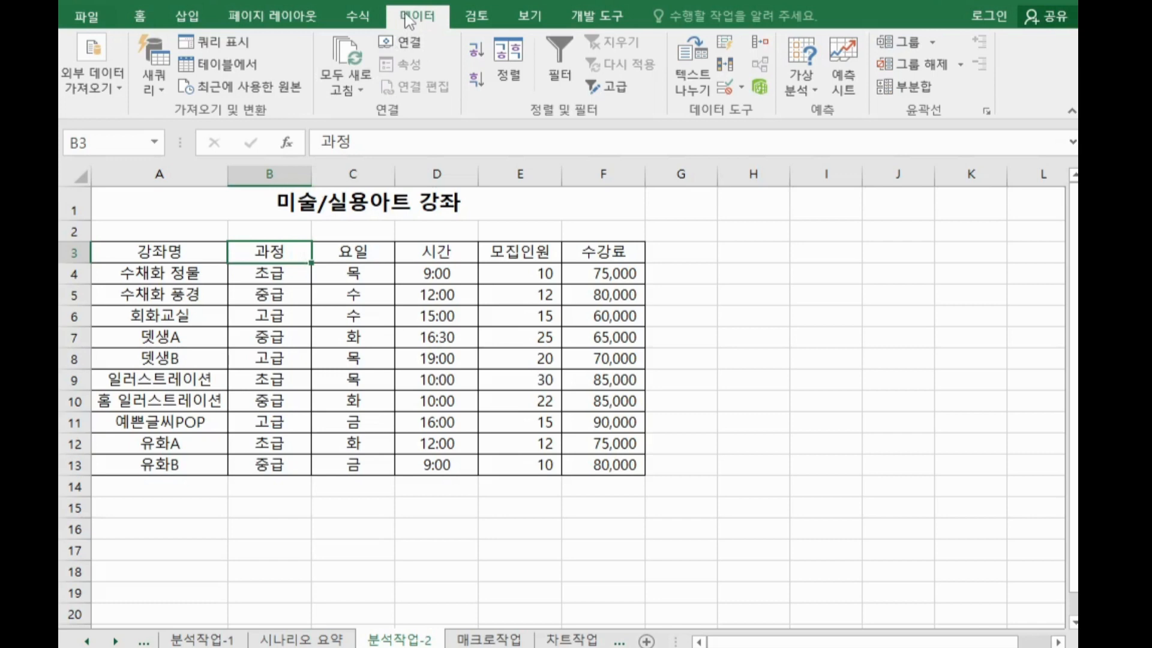
pyautogui.click(477, 78)
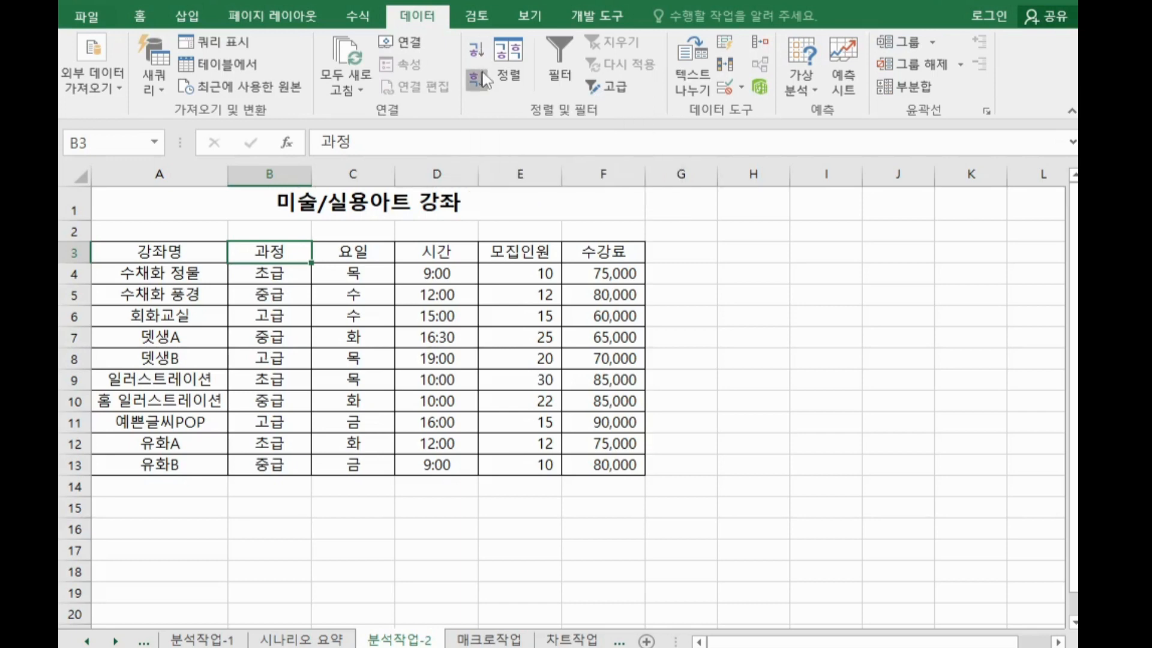
# Add subtotals grouped by 과정 using 평균 for both 모집인원 and 수강료
pyautogui.moveTo(272, 272); pyautogui.dragTo(262, 318)
pyautogui.moveTo(263, 338); pyautogui.dragTo(267, 379)
pyautogui.moveTo(268, 421); pyautogui.dragTo(270, 464)
pyautogui.click(287, 243)
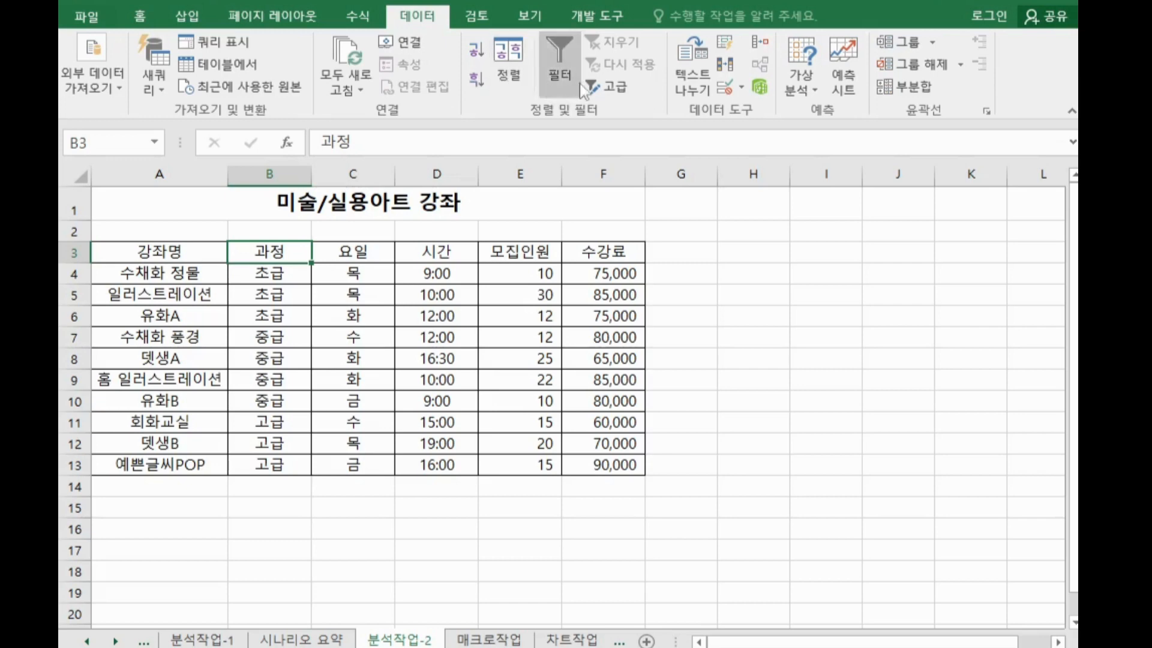
pyautogui.click(916, 88)
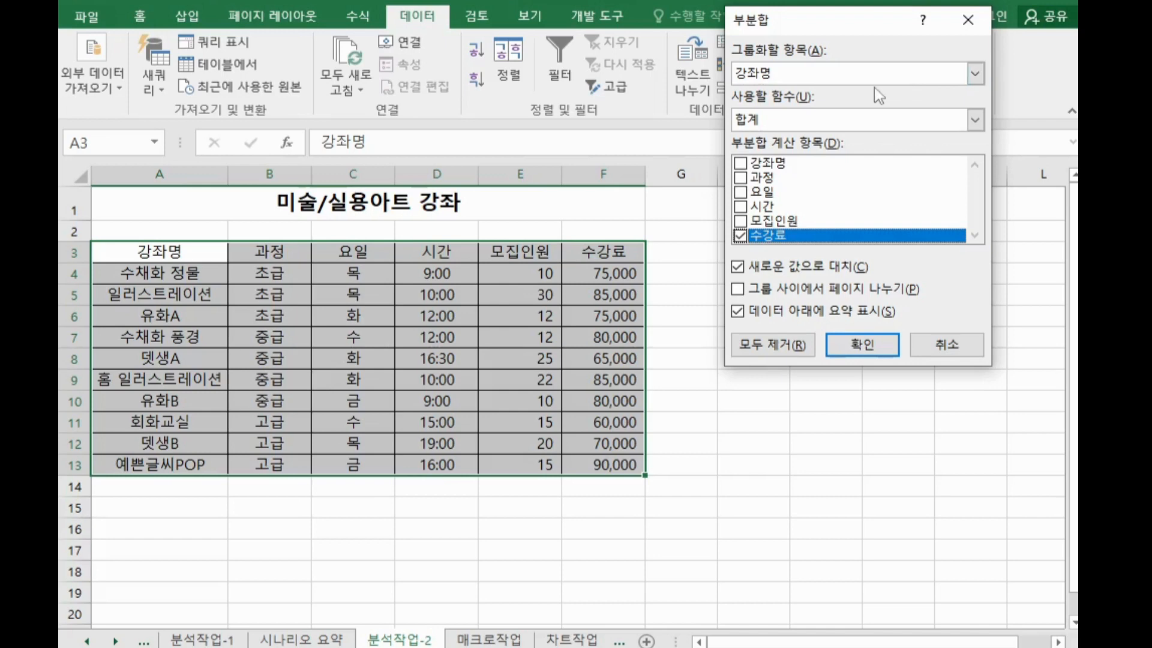
pyautogui.click(791, 77)
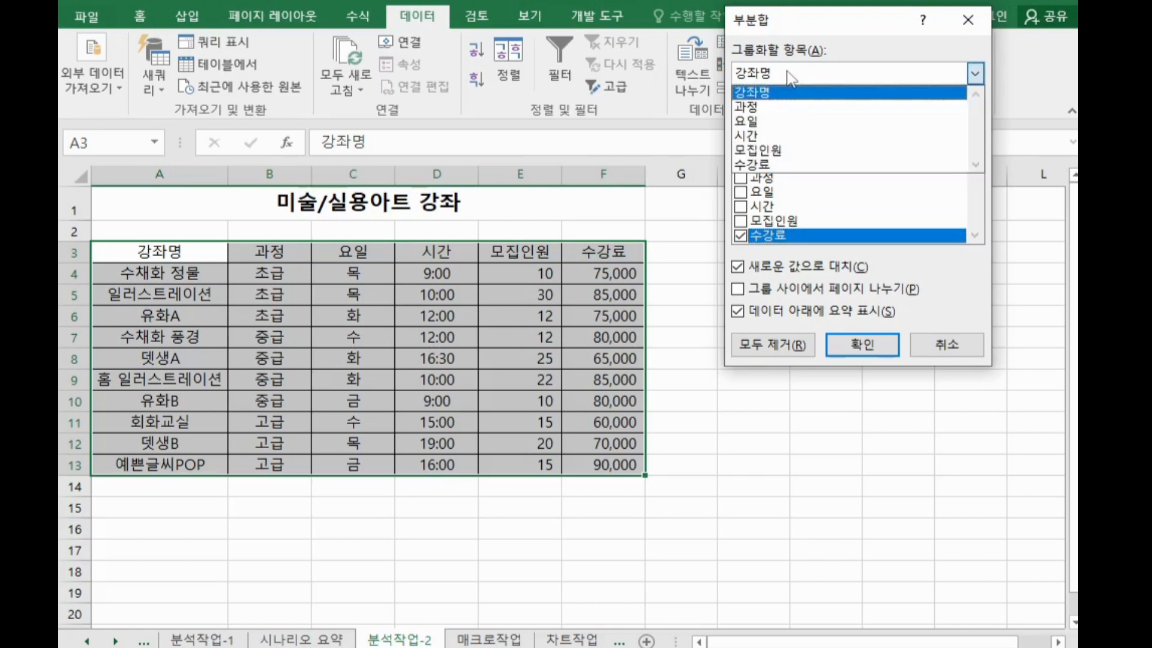
pyautogui.click(763, 108)
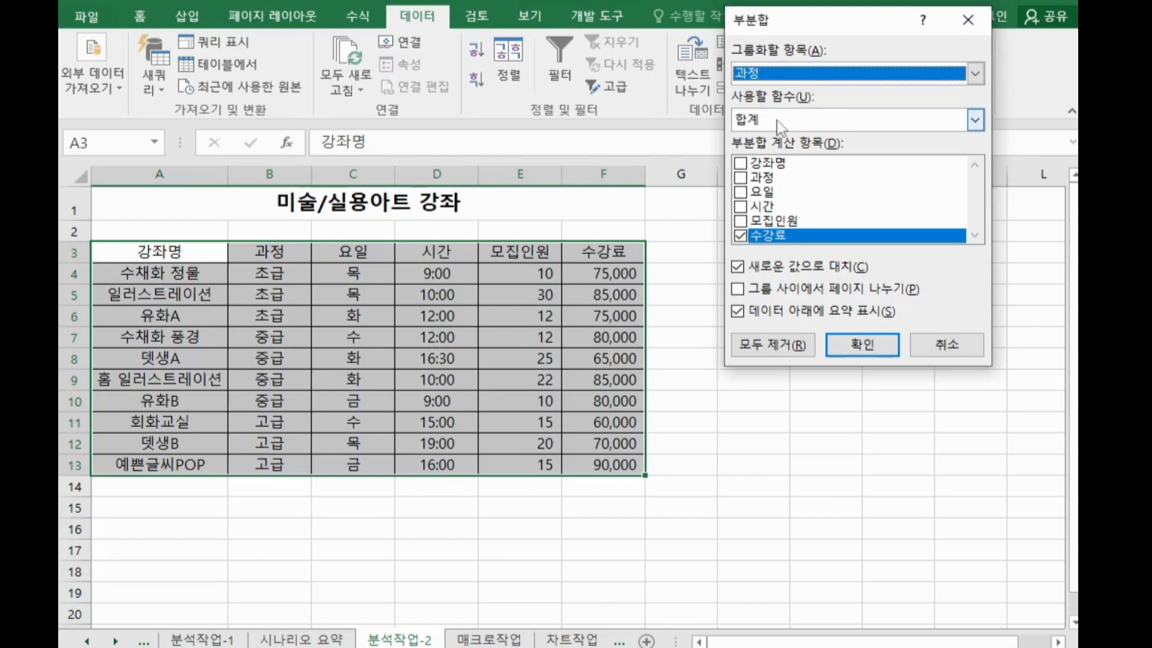
pyautogui.click(780, 120)
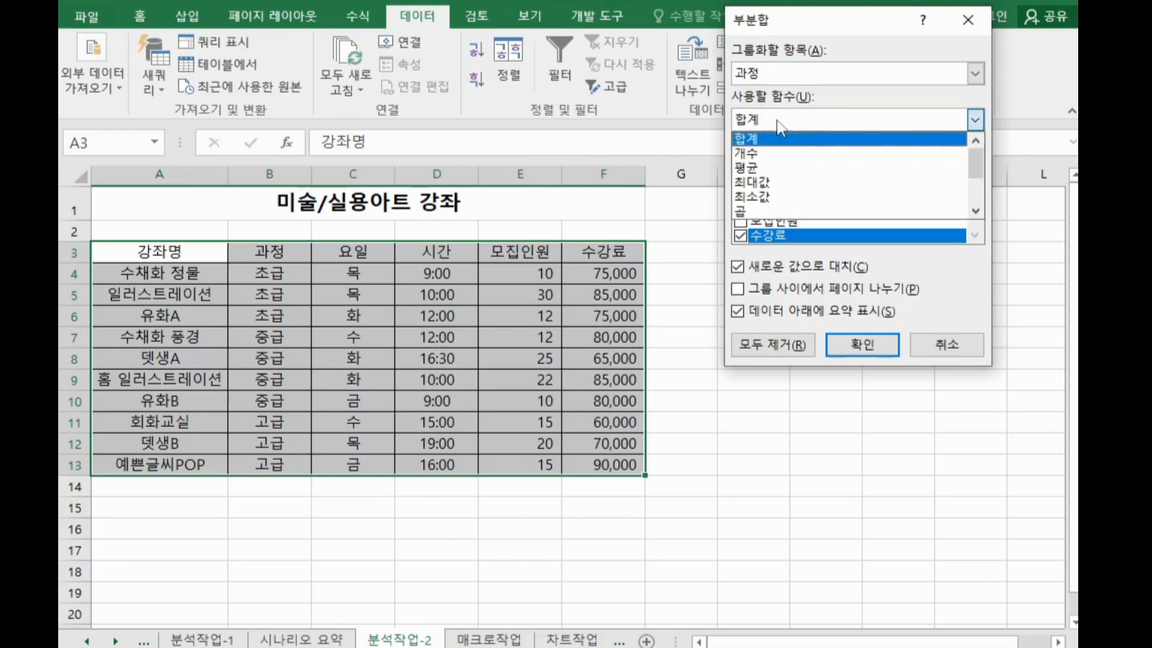
pyautogui.click(774, 167)
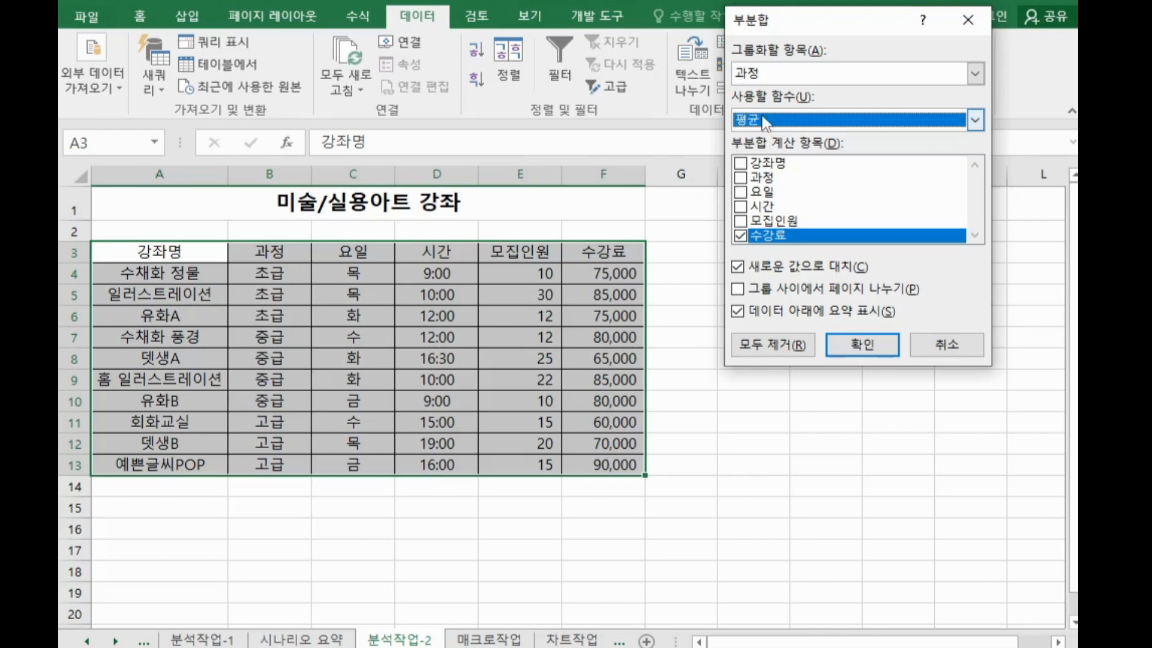
pyautogui.click(741, 221)
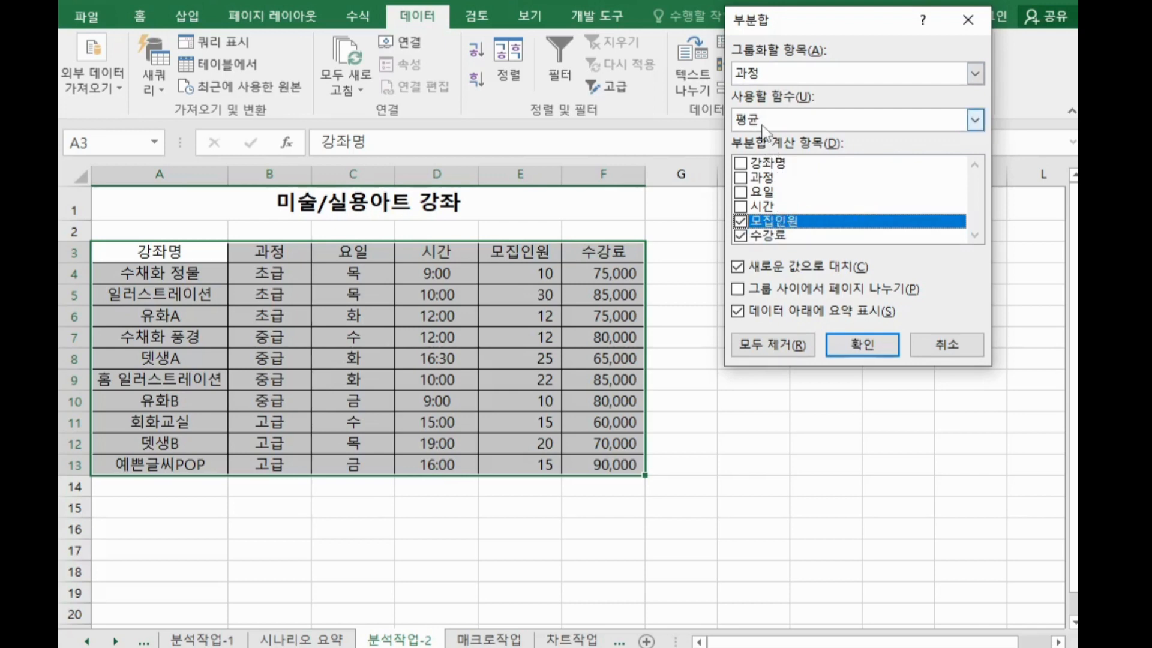
pyautogui.click(862, 345)
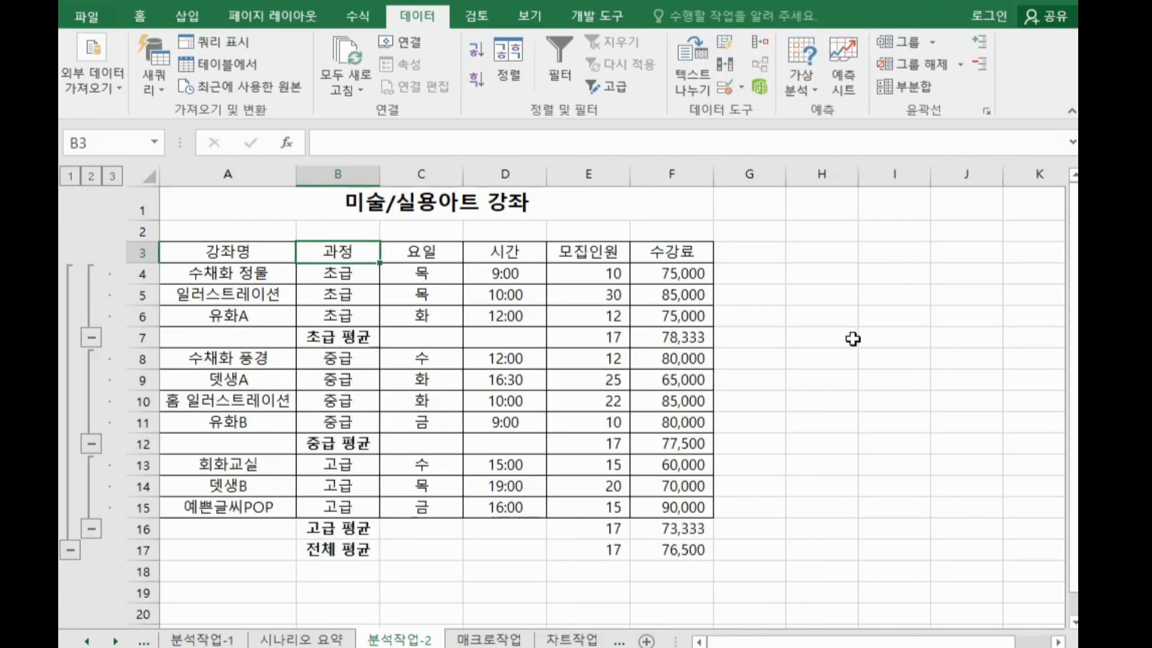
# Add a second subtotal by 과정 using 최대값 for 모집인원 and 수강료, keeping the existing averages instead of replacing them
pyautogui.click(340, 340)
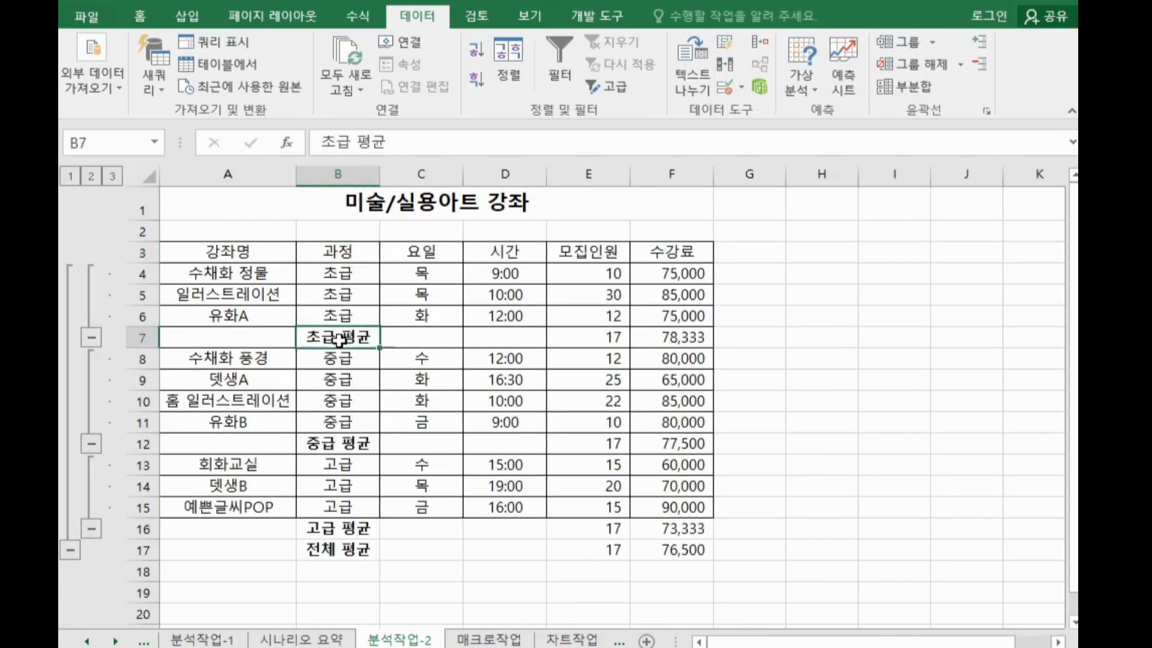
pyautogui.moveTo(607, 336); pyautogui.dragTo(686, 337)
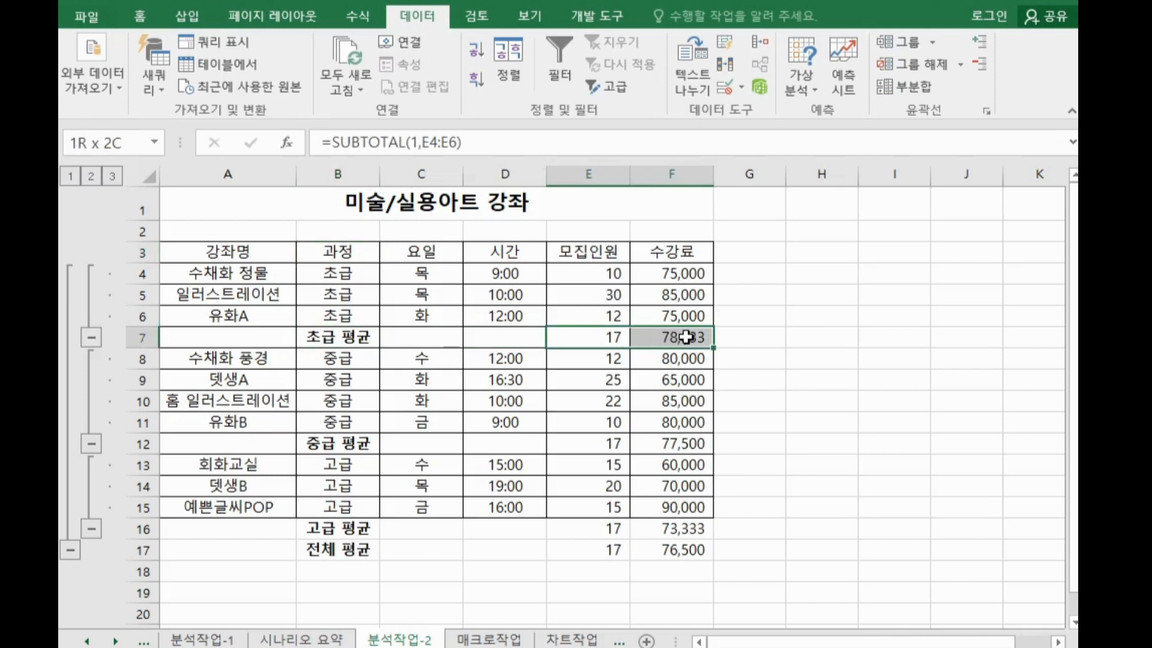
pyautogui.click(627, 322)
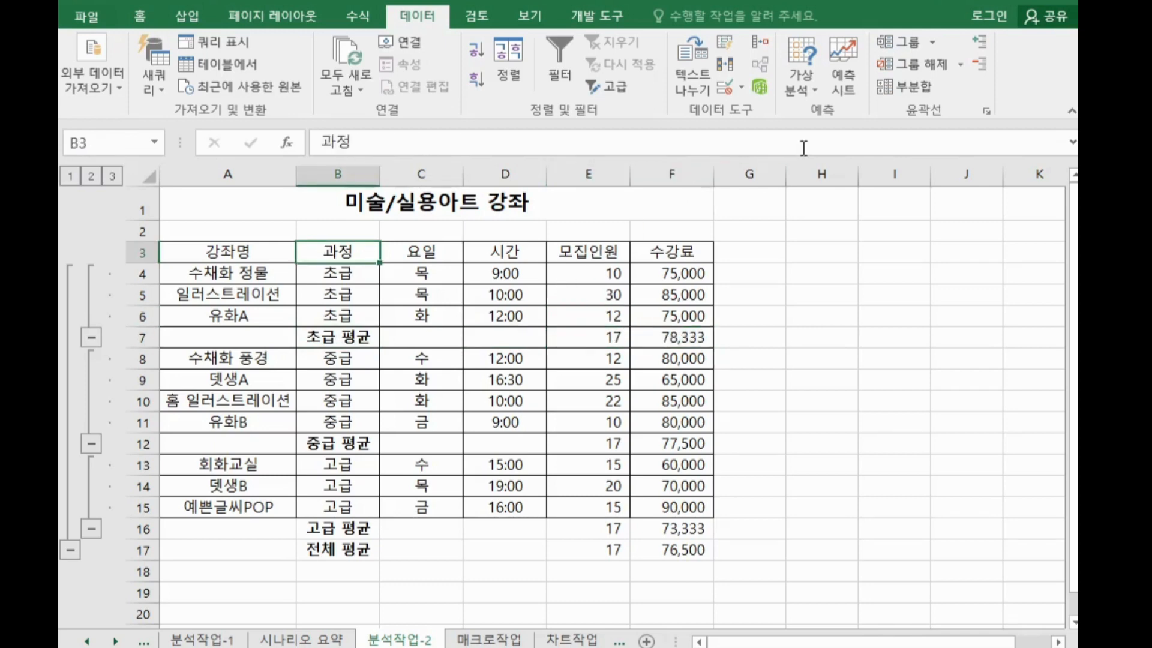
pyautogui.click(907, 91)
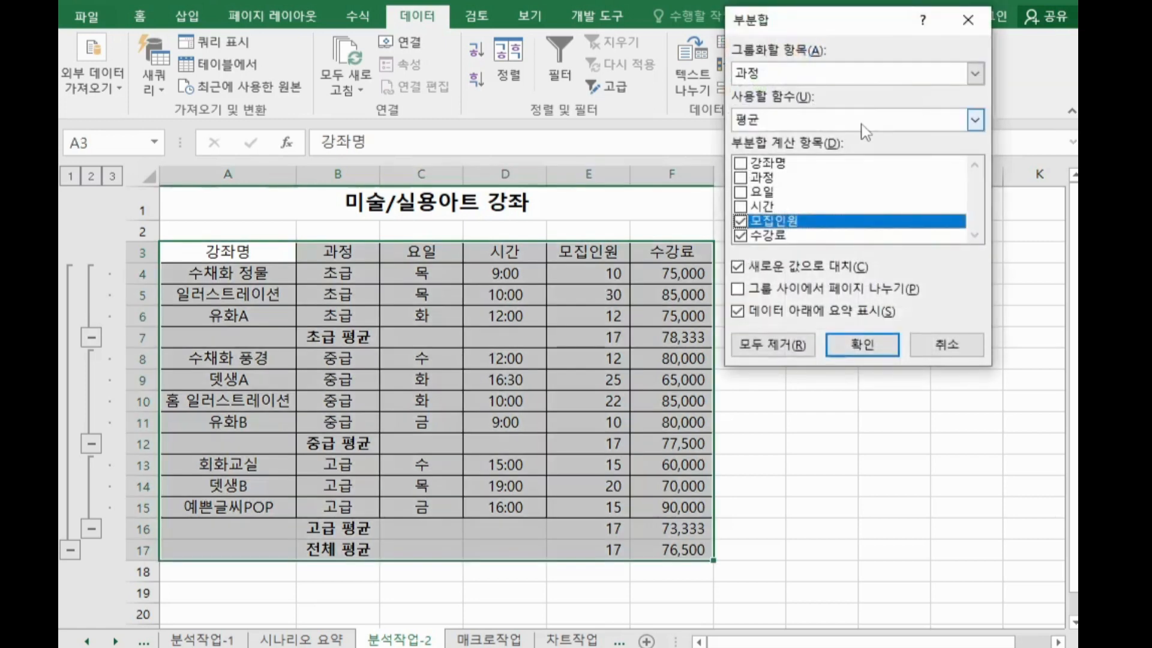
pyautogui.click(864, 124)
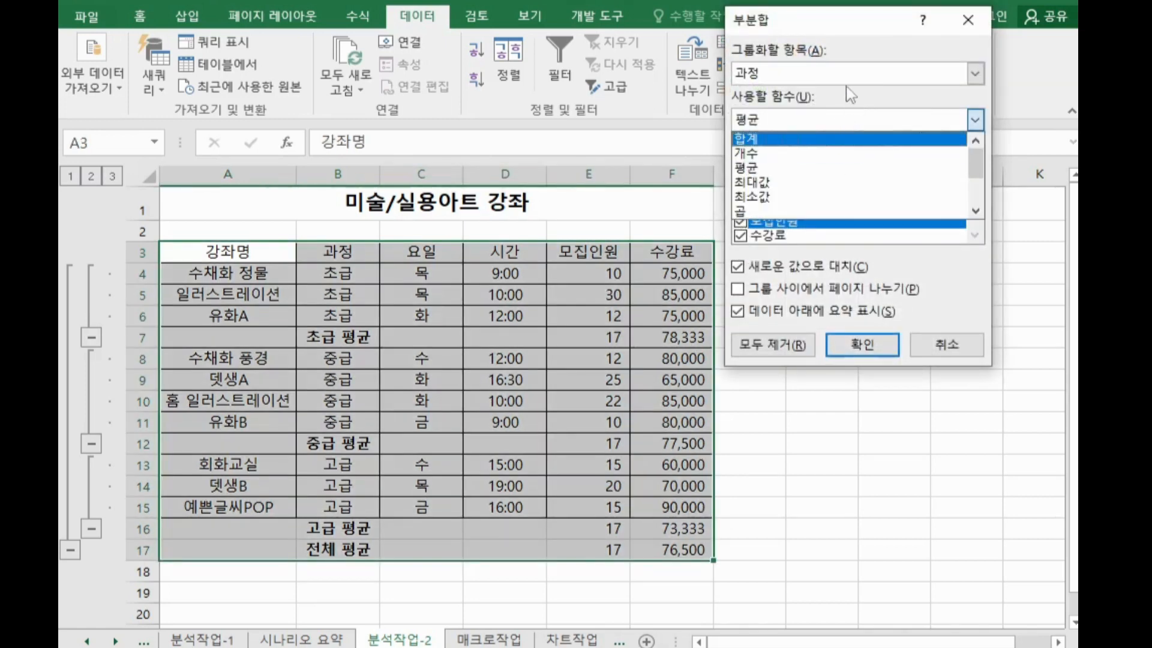
pyautogui.click(845, 24)
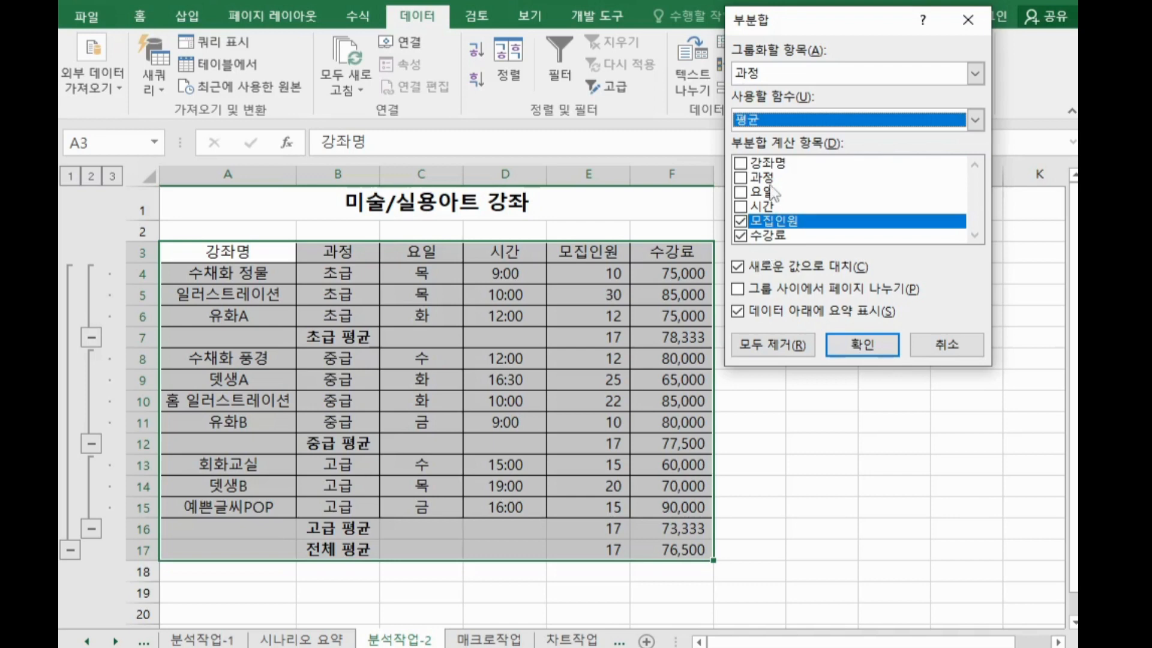
pyautogui.click(774, 120)
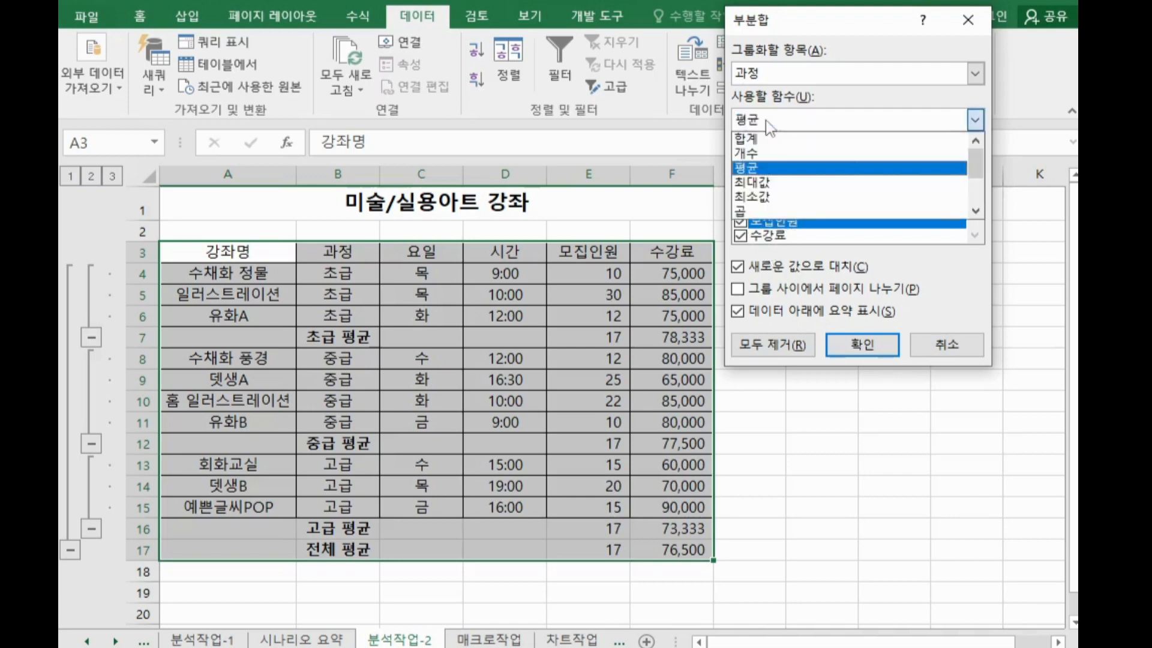
pyautogui.click(768, 190)
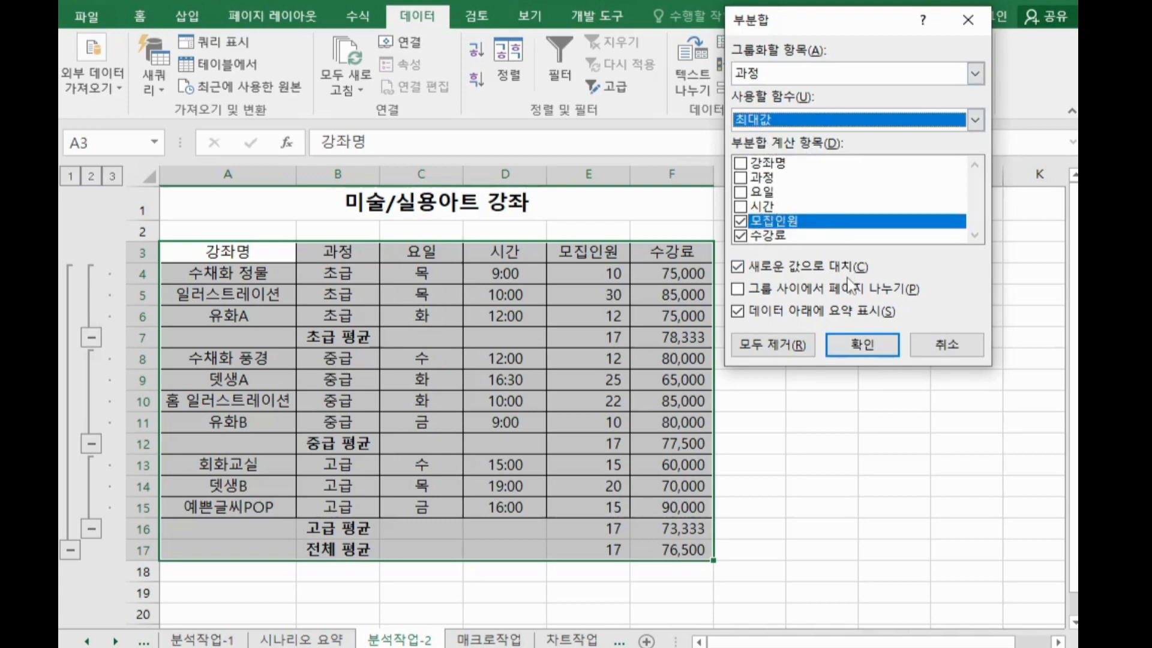
pyautogui.moveTo(845, 19); pyautogui.dragTo(903, 10)
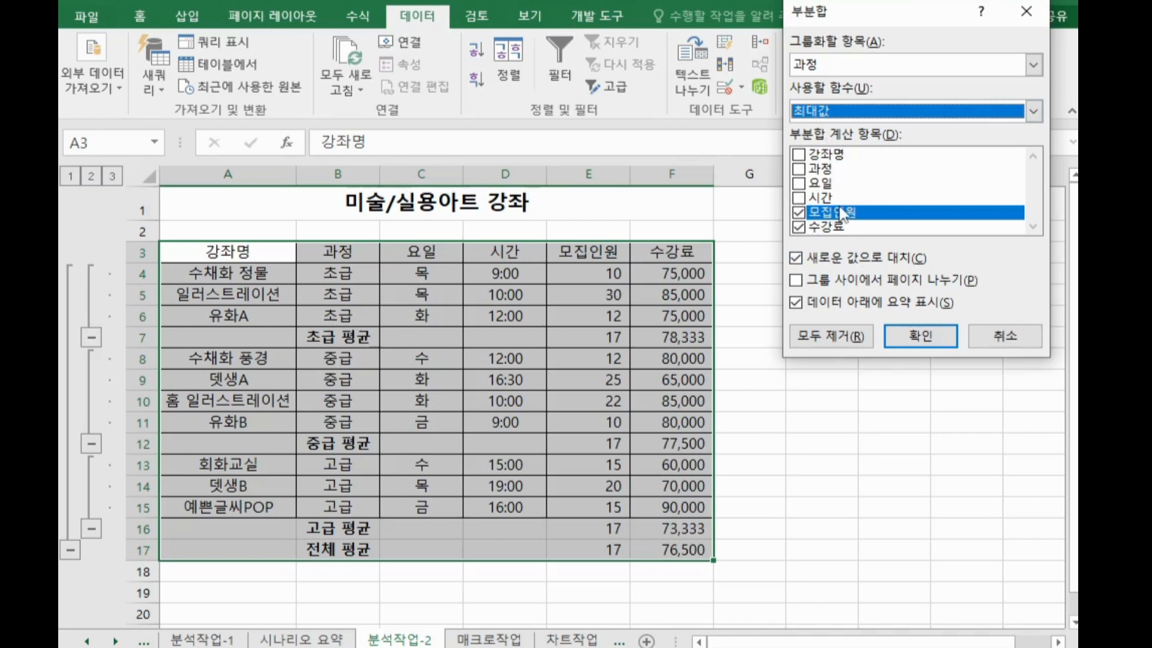
pyautogui.click(876, 264)
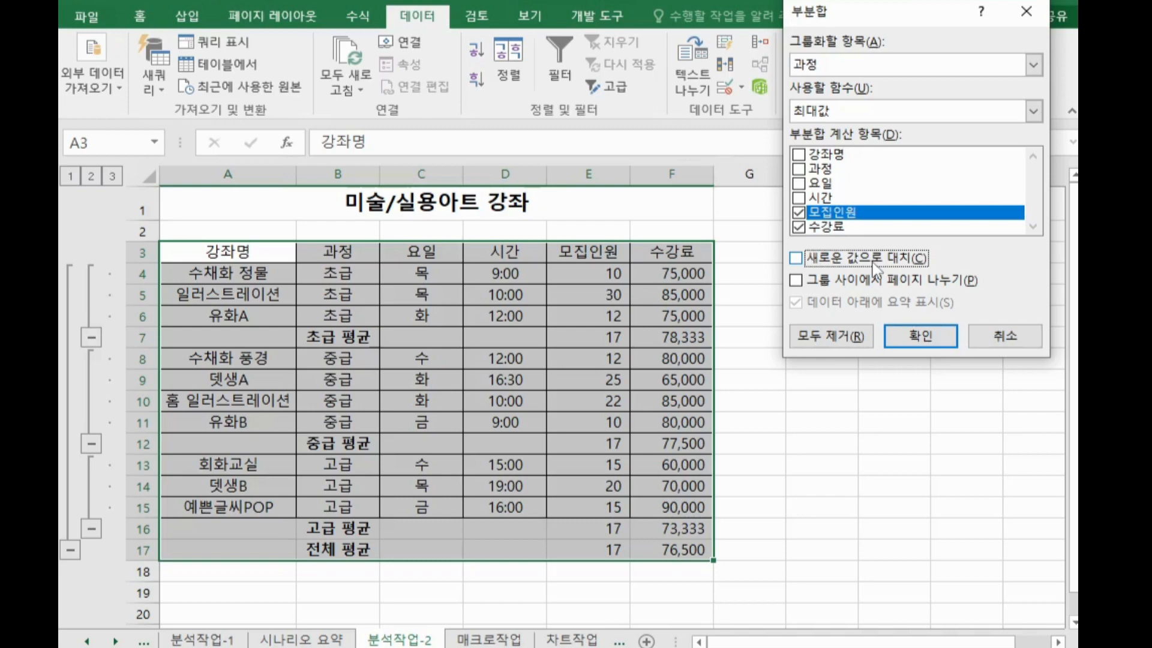
pyautogui.click(920, 337)
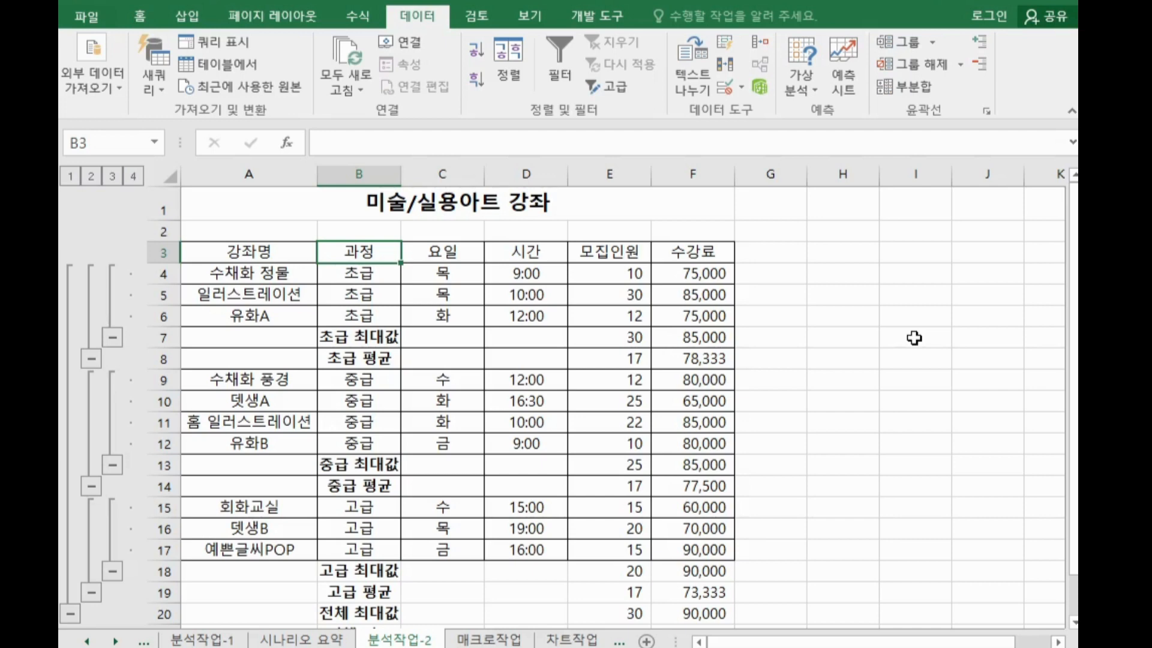
# Switch to the 매크로작업 sheet and select an empty cell outside the table
pyautogui.hotkey('ctrl', 'pagedown')
pyautogui.click(647, 528)
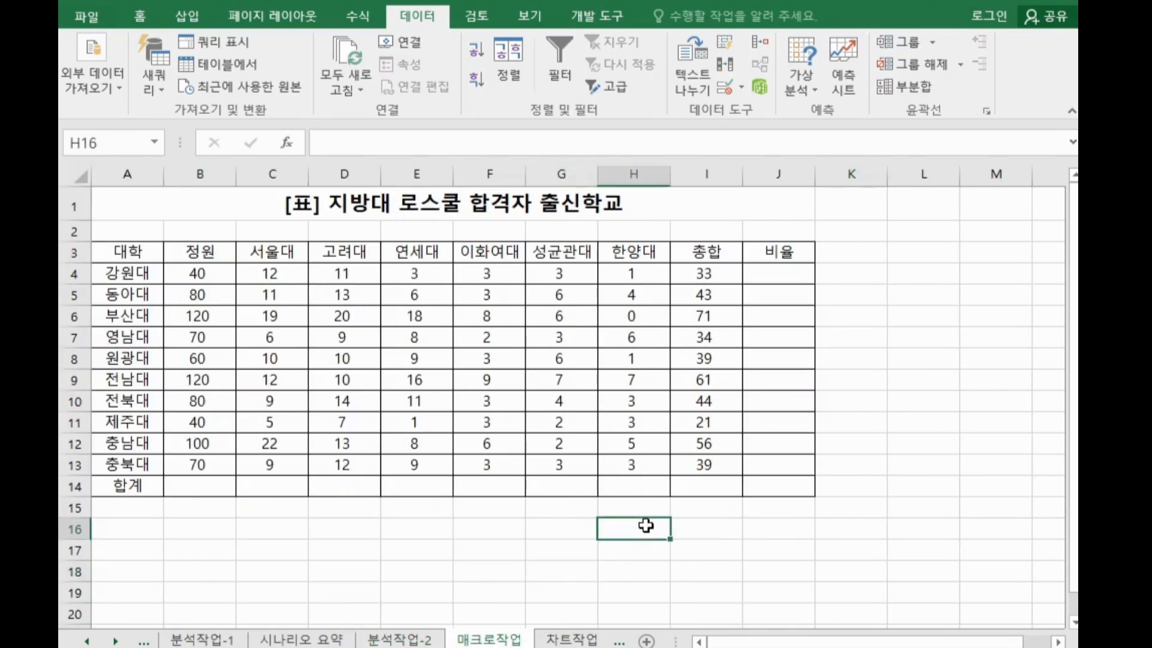
pyautogui.hscroll(1, 564, 396)
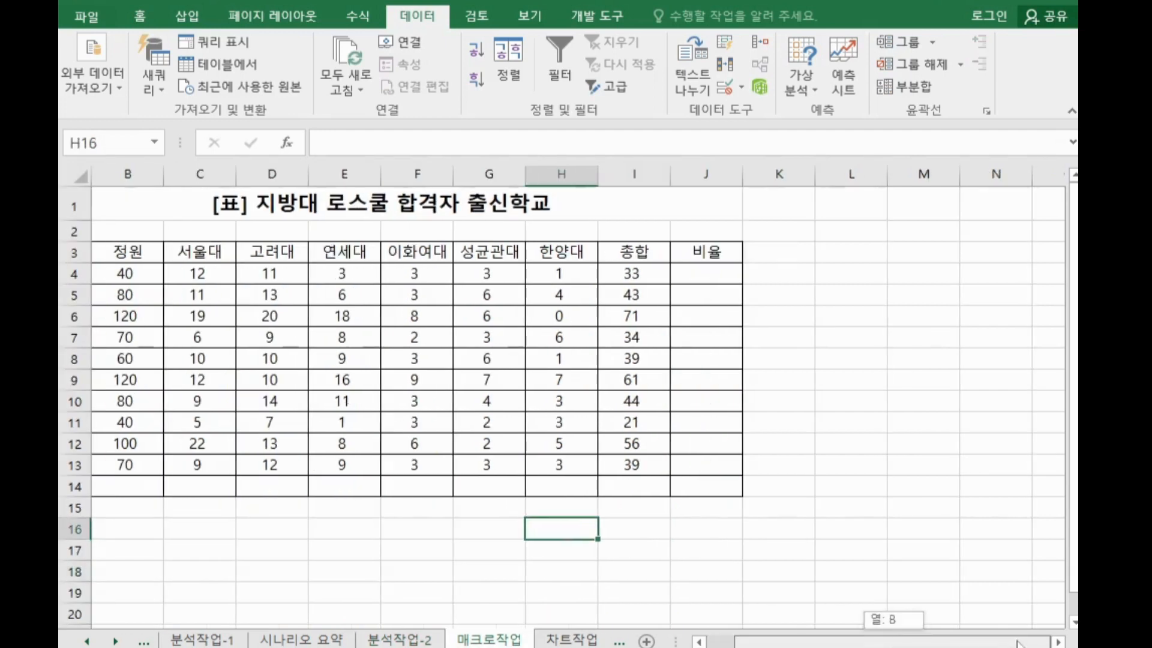
# Switch to the Notepad notes and add the line '1. 커서를 표 밖에 놓음' at the end of the document
pyautogui.hotkey('alt', 'Tab')
pyautogui.scroll(-10, 571, 542)
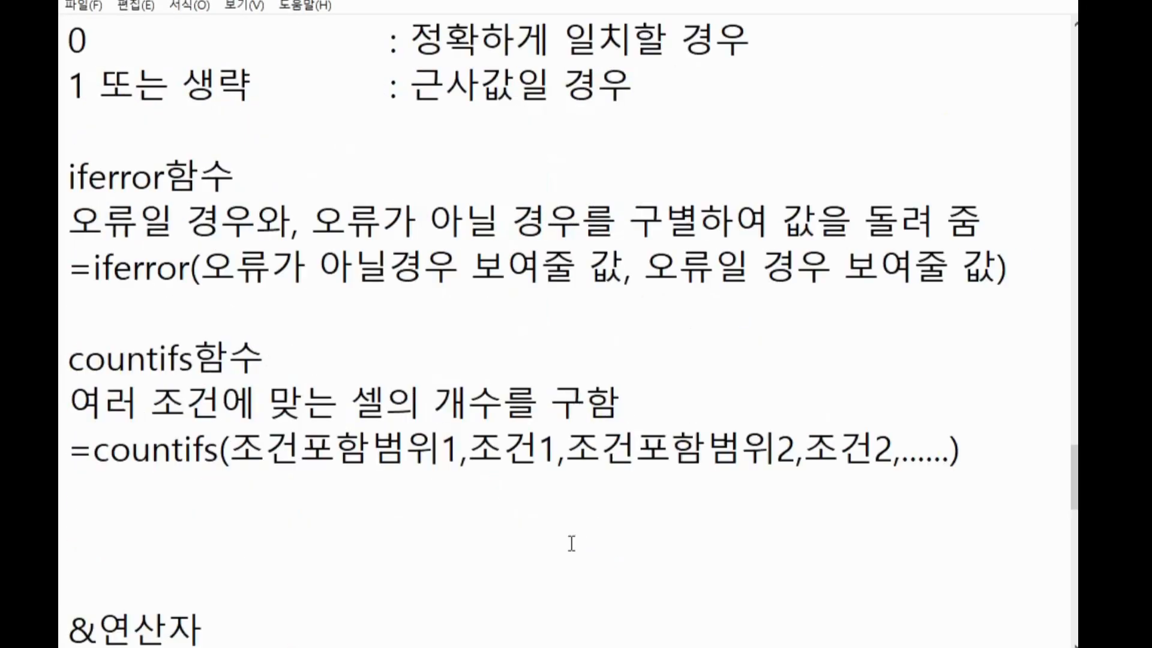
pyautogui.scroll(-3, 550, 559)
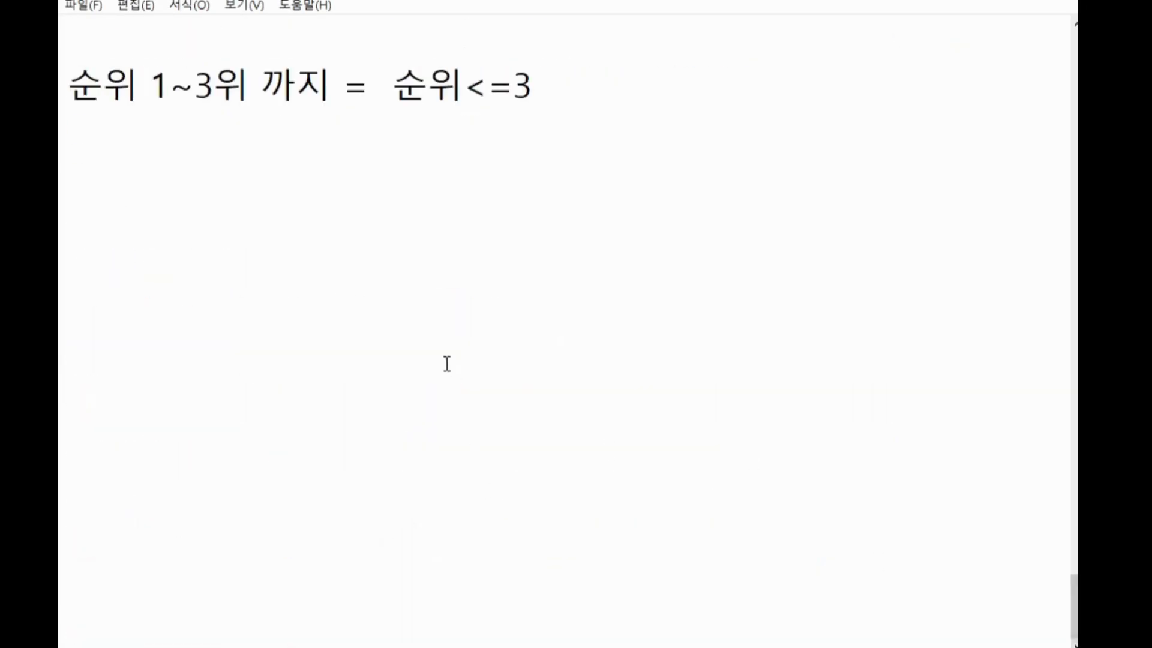
pyautogui.click(347, 283)
pyautogui.press('Return')
pyautogui.press('Return')
pyautogui.press('Return')
pyautogui.press('Return')
pyautogui.press('Return')
pyautogui.press('Return')
pyautogui.press('Return')
pyautogui.press('Return')
pyautogui.press('Return')
pyautogui.press('Return')
pyautogui.press('Return')
pyautogui.press('Return')
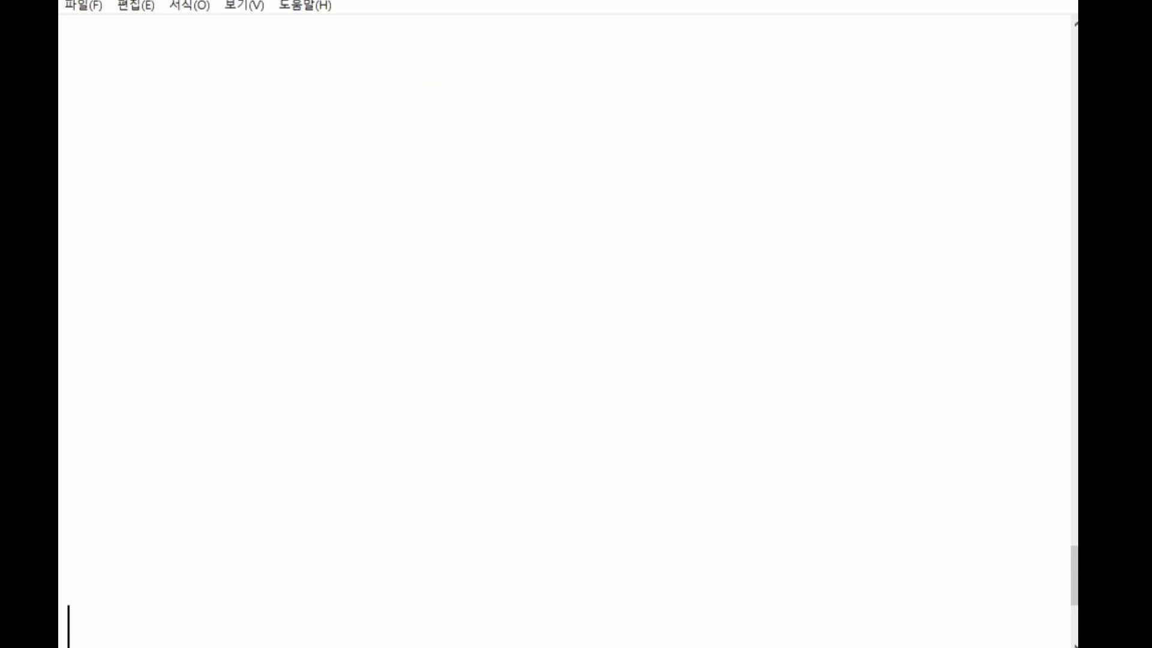
pyautogui.click(136, 77)
pyautogui.write('1. ')
pyautogui.write('커서를 표')
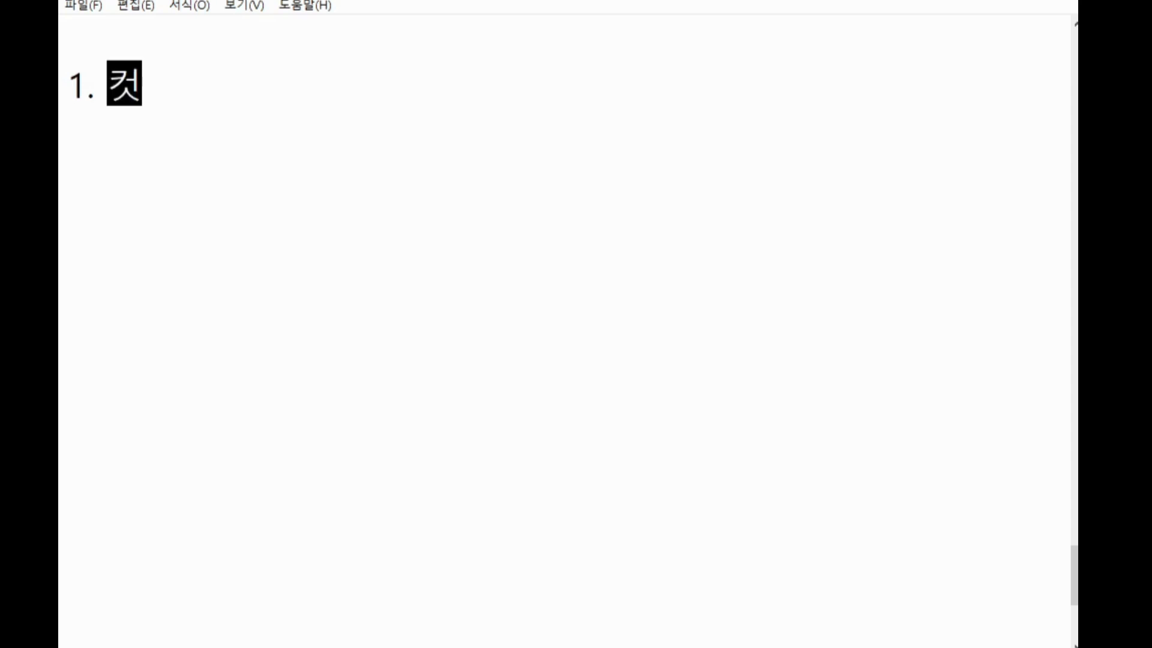
pyautogui.write(' 밖에 우치')
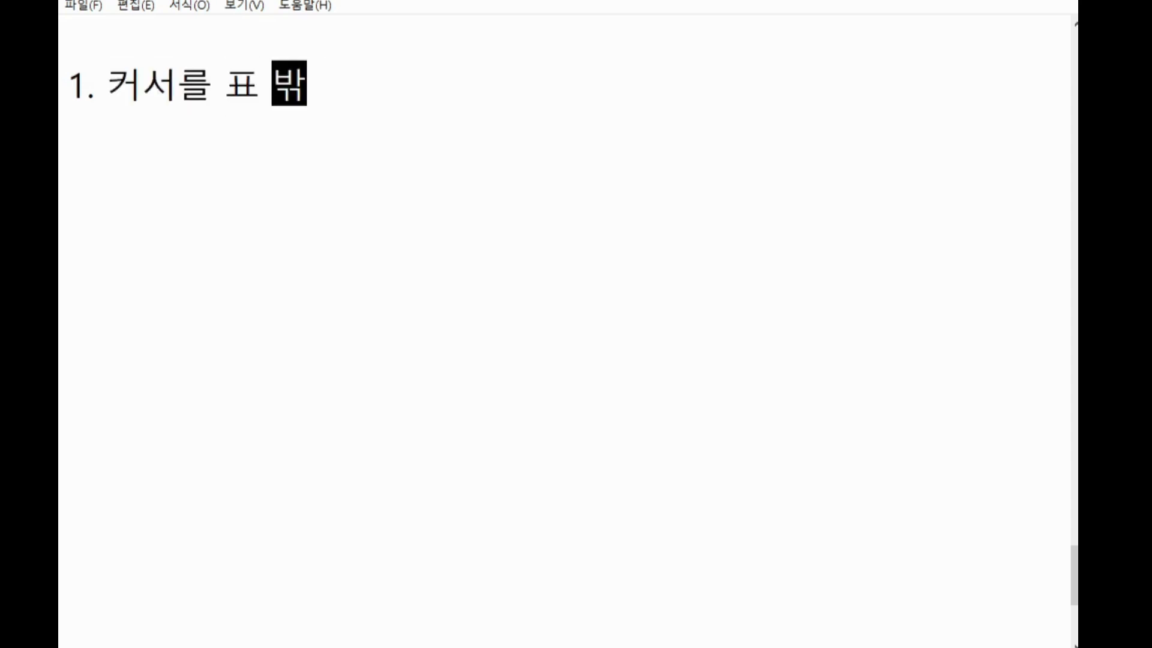
pyautogui.press('BackSpace')
pyautogui.press('BackSpace')
pyautogui.press('BackSpace')
pyautogui.write('놓음')
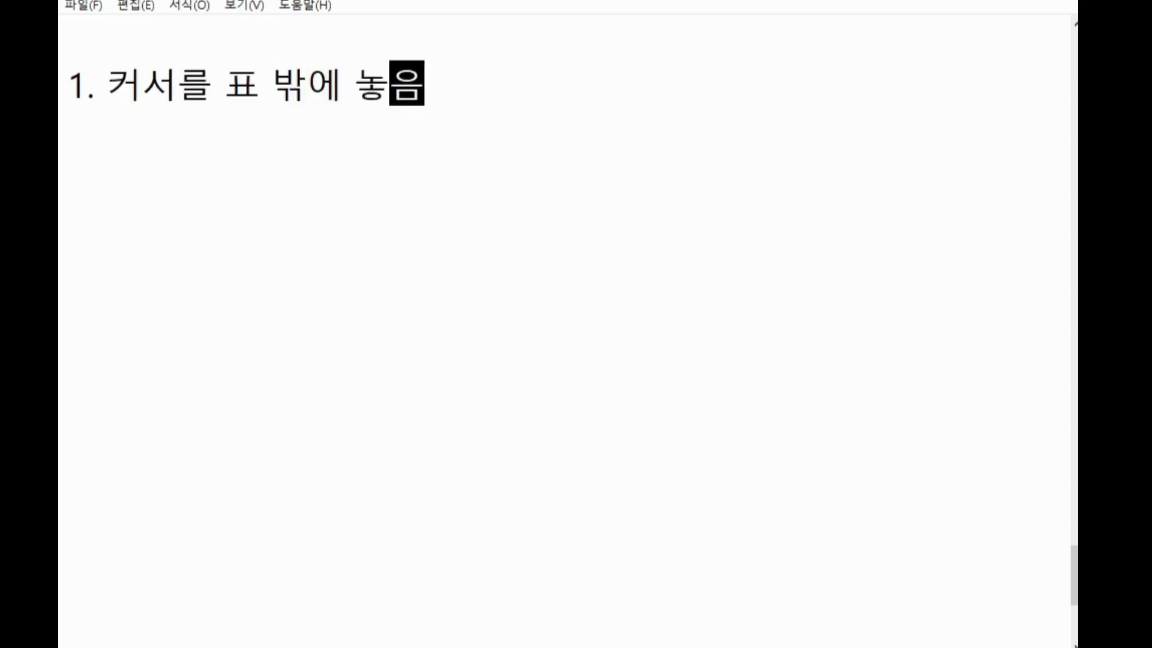
# Add the note line '2. 개발도구 - 매크로기록 클릭' on a new line below the first step
pyautogui.press('Return')
pyautogui.write('2. 개발도구 ')
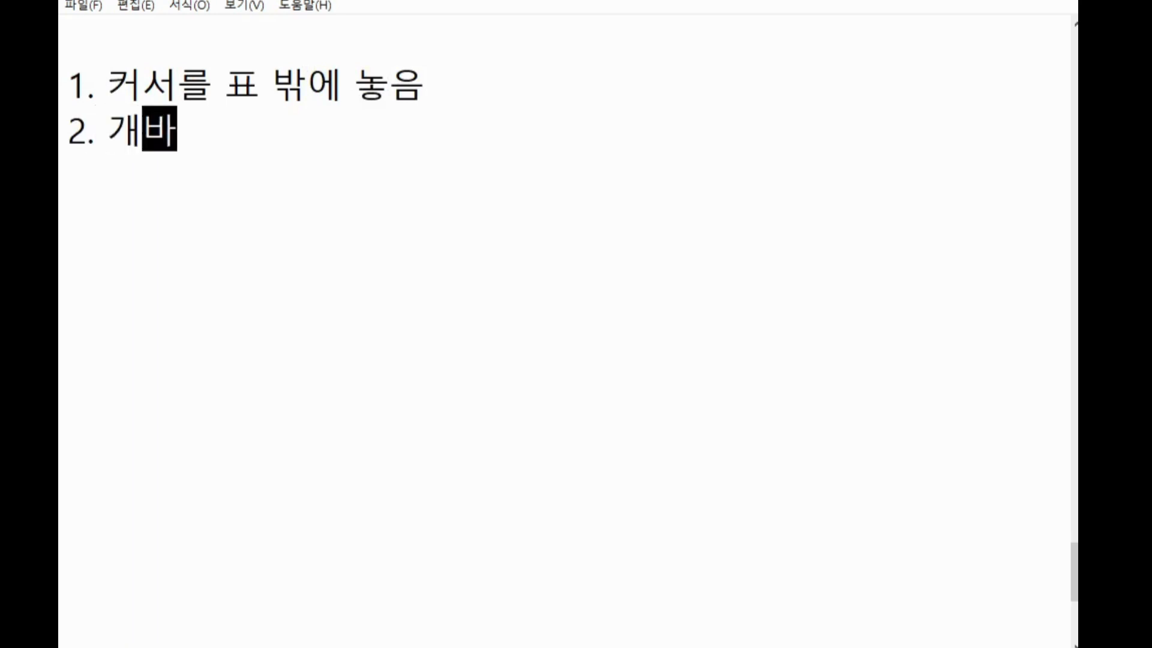
pyautogui.write('-')
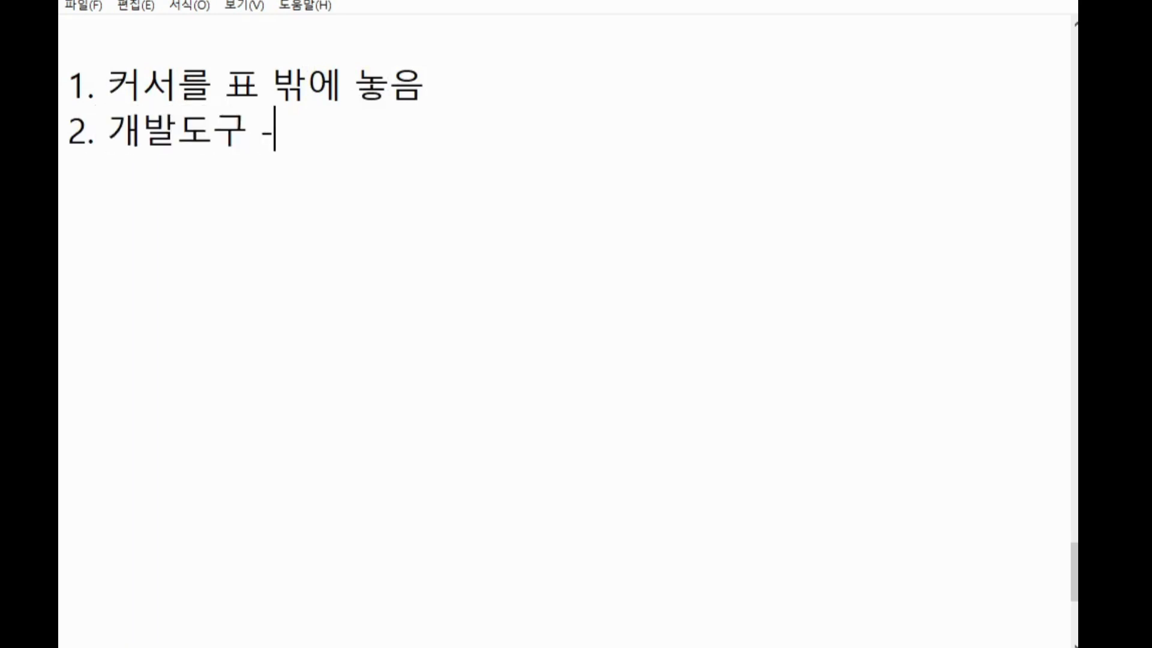
pyautogui.write(' 매클로')
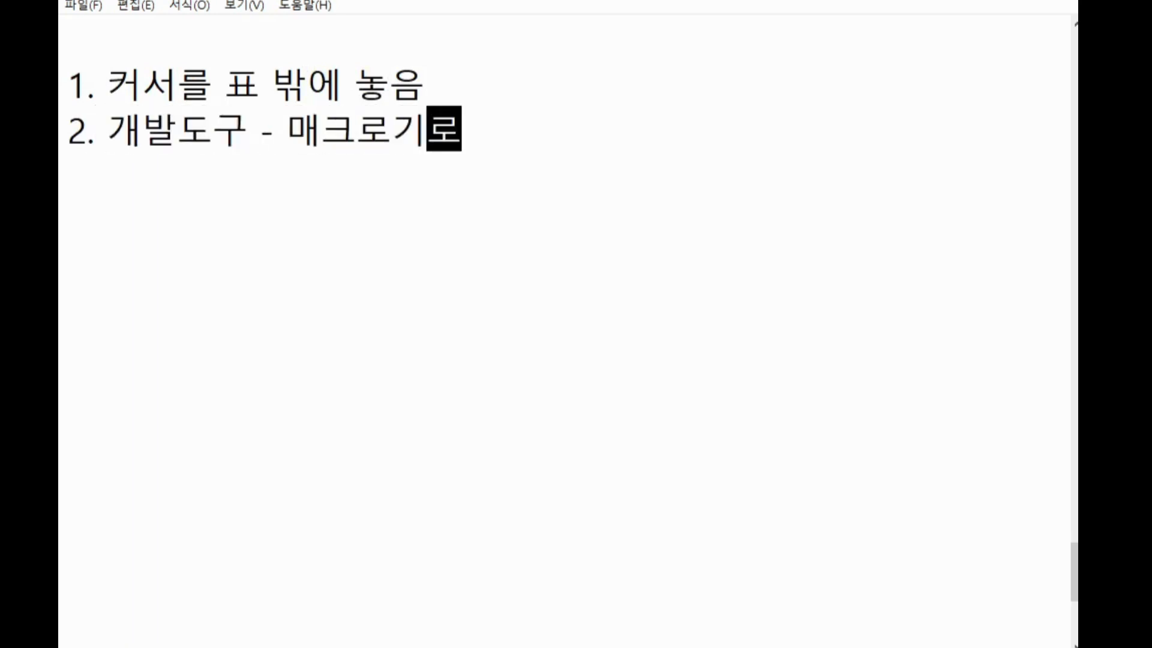
pyautogui.write('기록 ㅋ클릭')
# Add the note lines '3. 기능넣기' and '4. 개발도구 - 기록중지 클릭'
pyautogui.press('Return')
pyautogui.write('3')
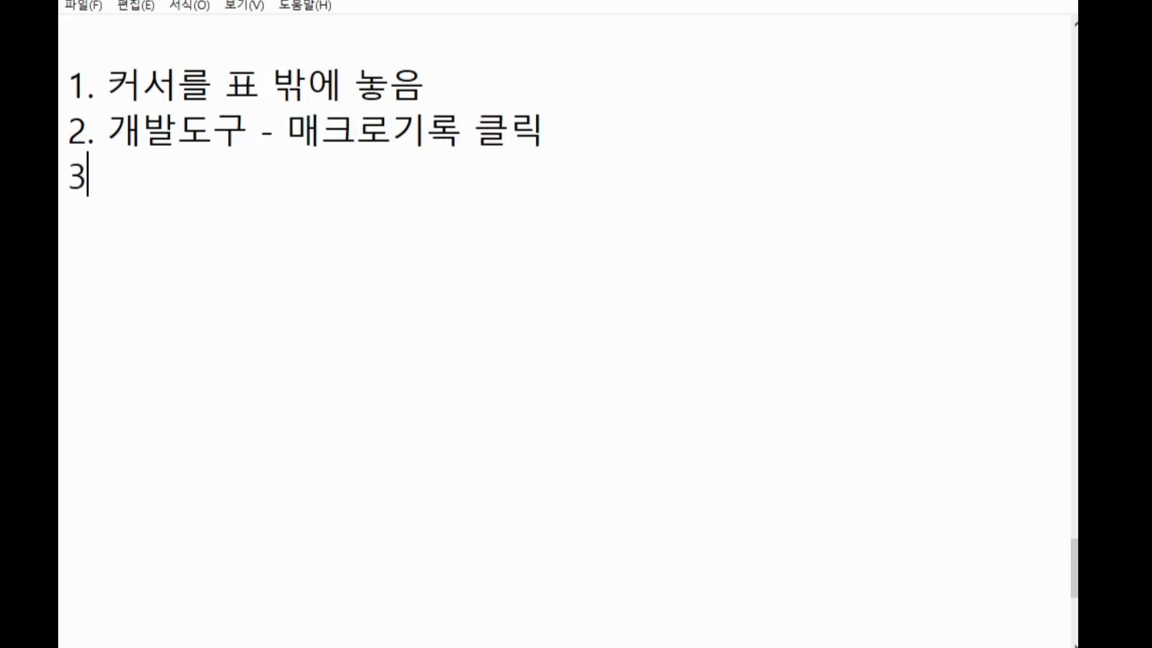
pyautogui.write('. 기능넣기')
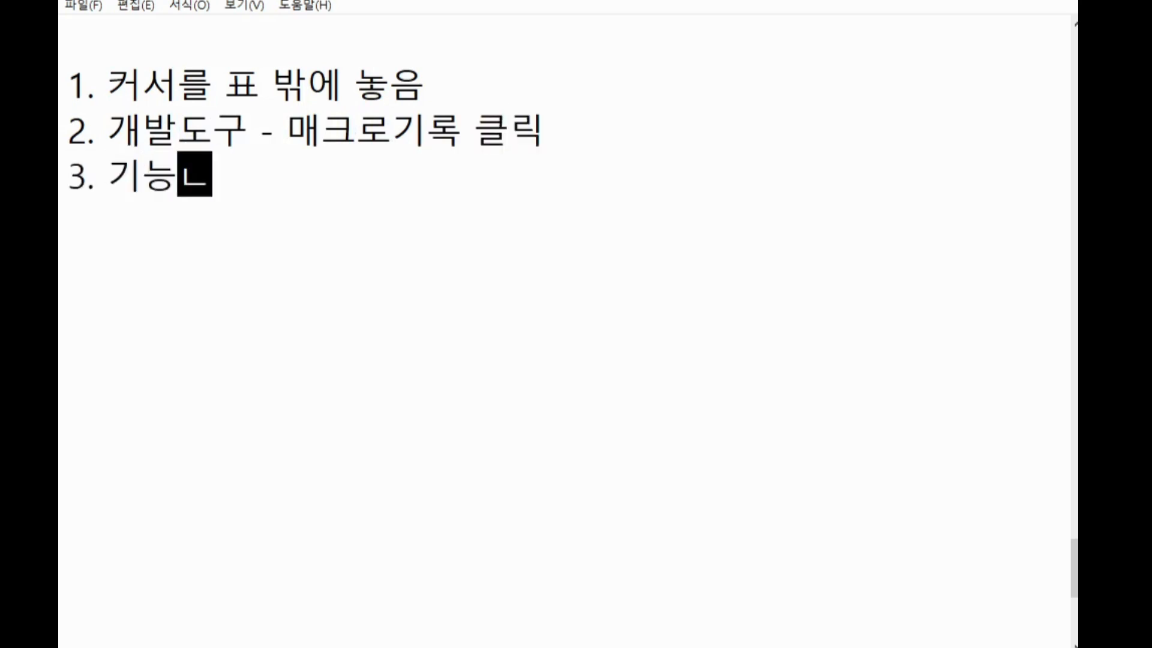
pyautogui.press('Return')
pyautogui.write('4. 갭')
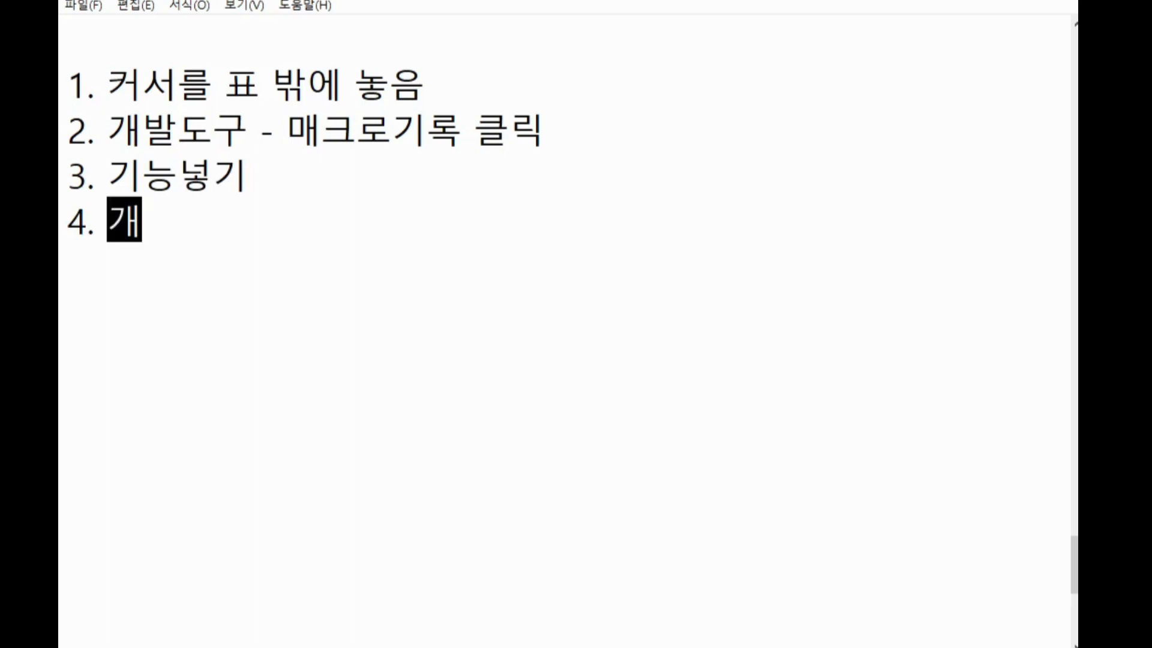
pyautogui.write('발도구 ')
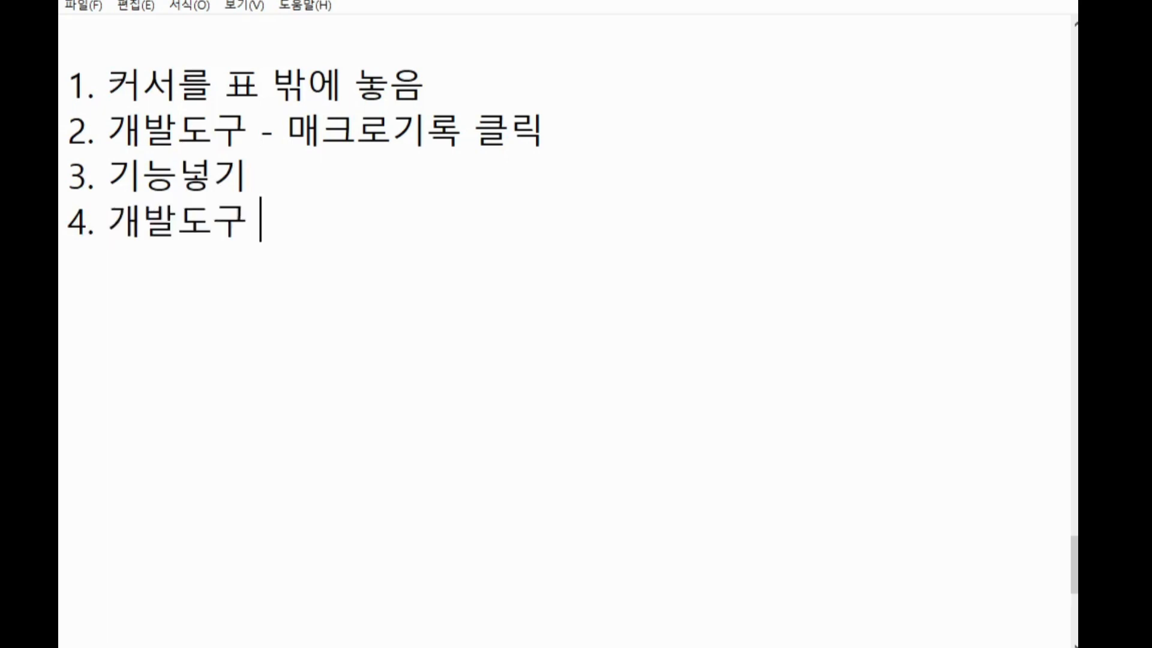
pyautogui.write('- 기록주')
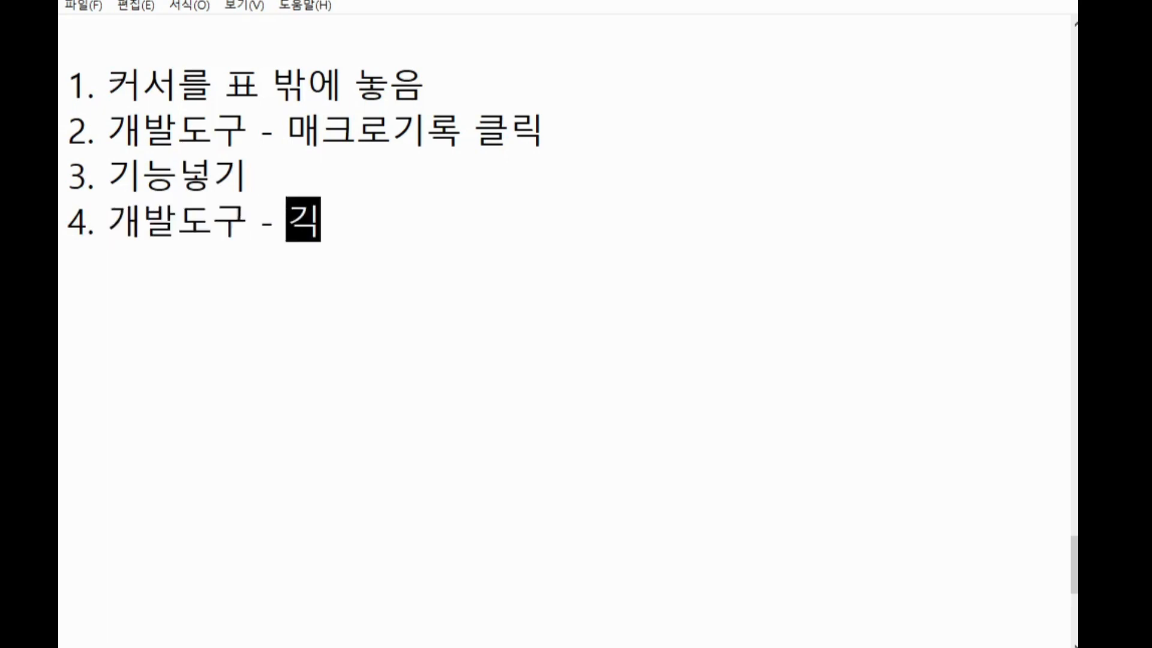
pyautogui.write('지 클릭')
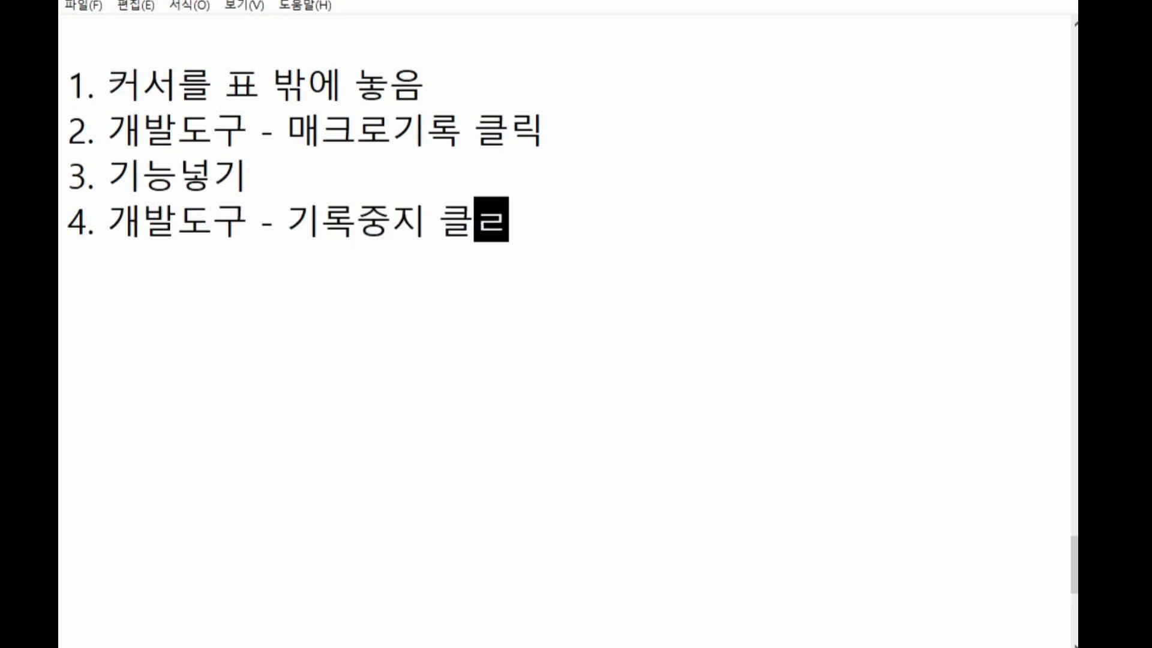
# Add the note line '5. 매크로 지정' as the last step of the list
pyautogui.press('Return')
pyautogui.write('5. ')
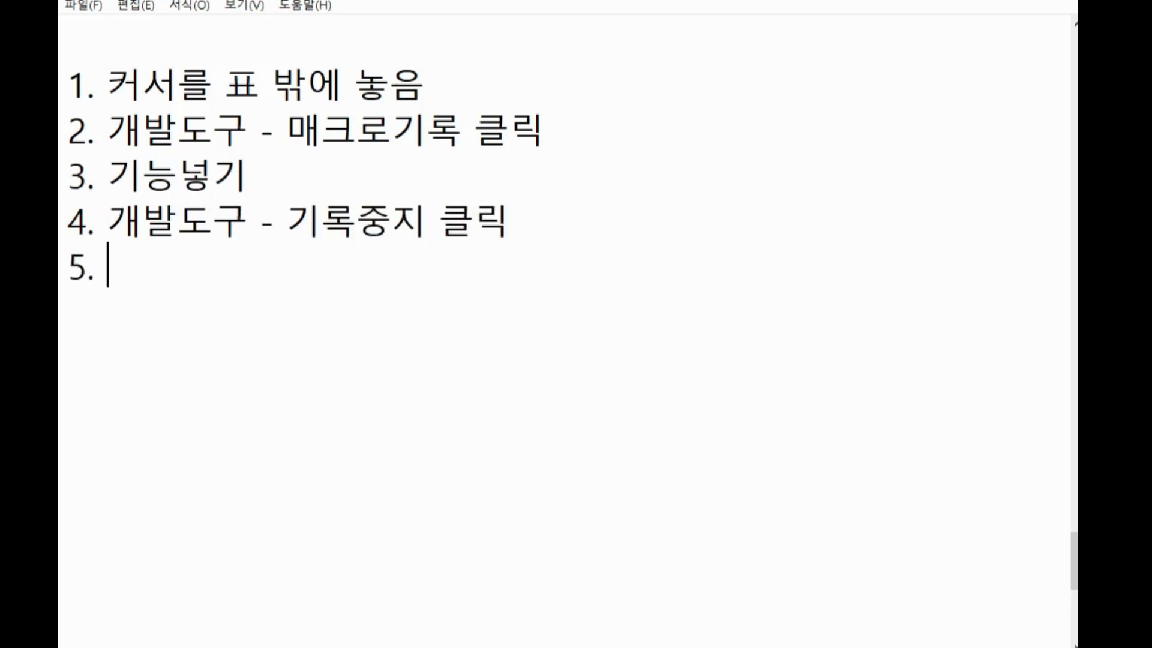
pyautogui.write('매크로 지어')
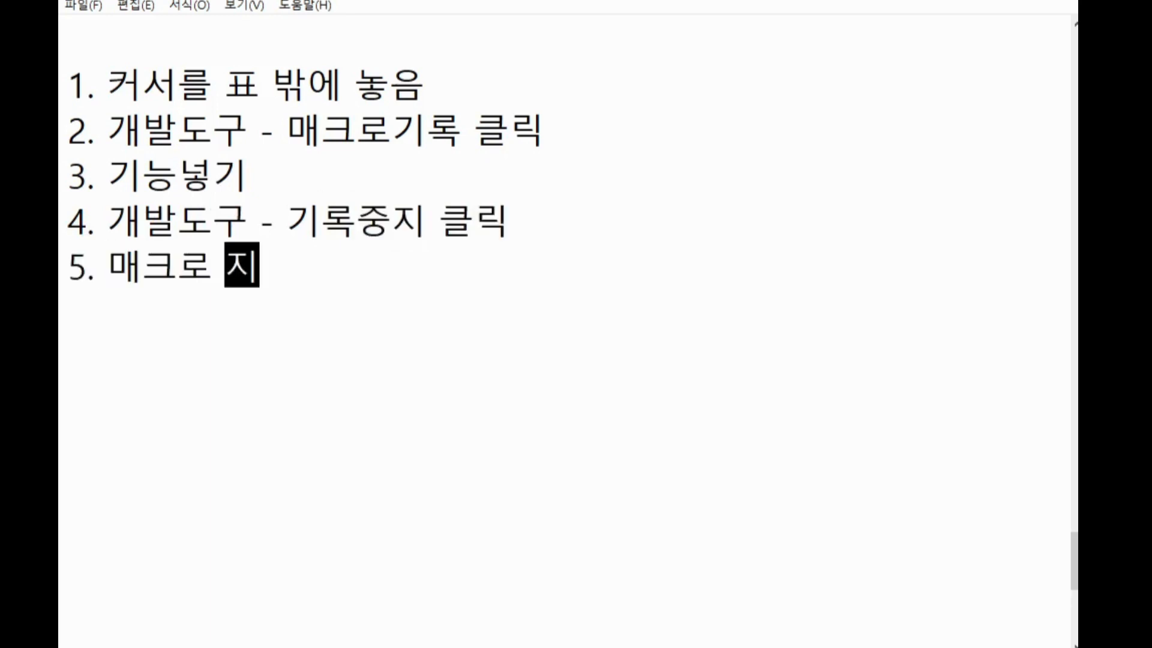
pyautogui.press('BackSpace')
pyautogui.press('BackSpace')
pyautogui.write('정')
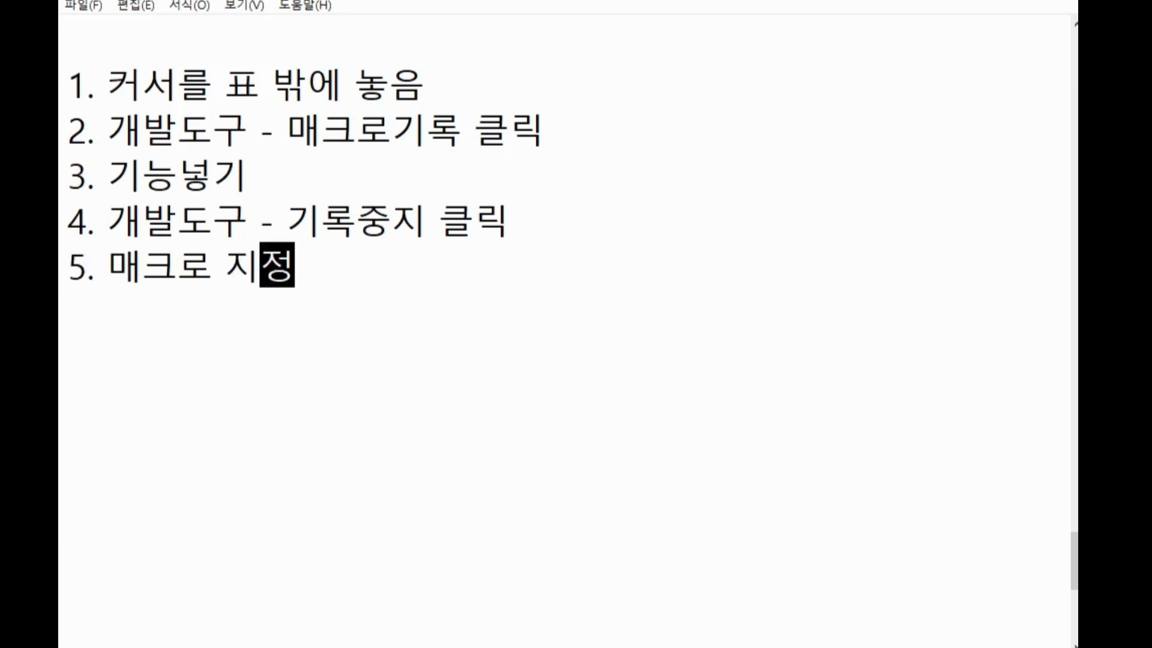
# Back in the spreadsheet, select cell L4 outside the table and start recording a macro named 합계
pyautogui.hotkey('alt', 'Tab')
pyautogui.click(849, 380)
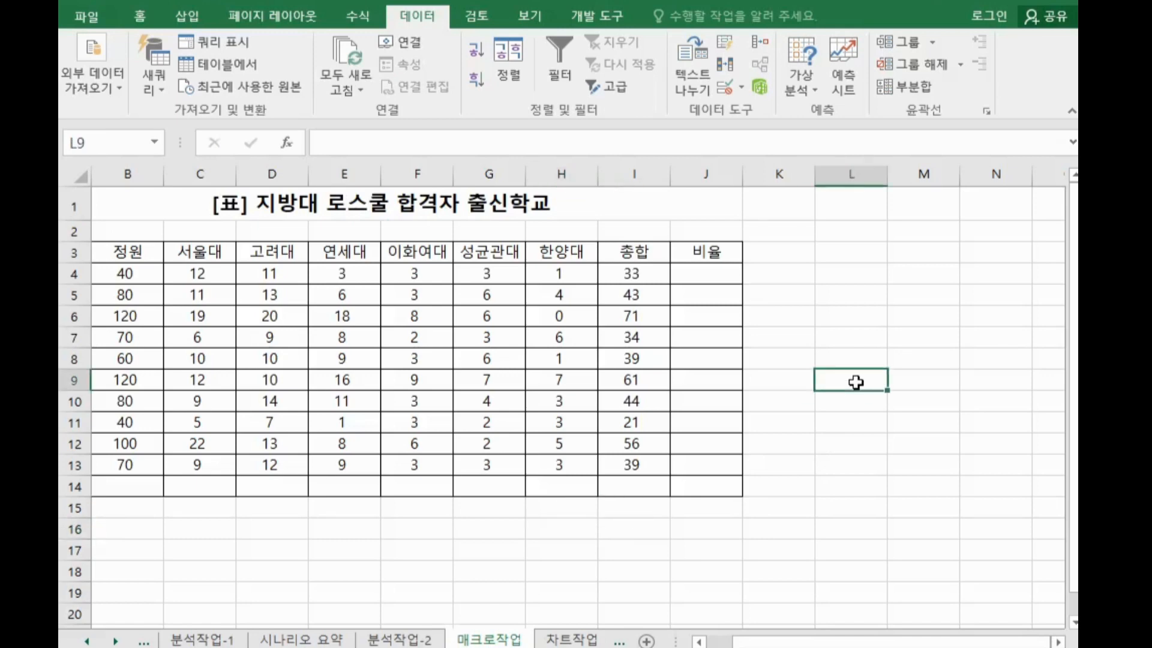
pyautogui.click(857, 279)
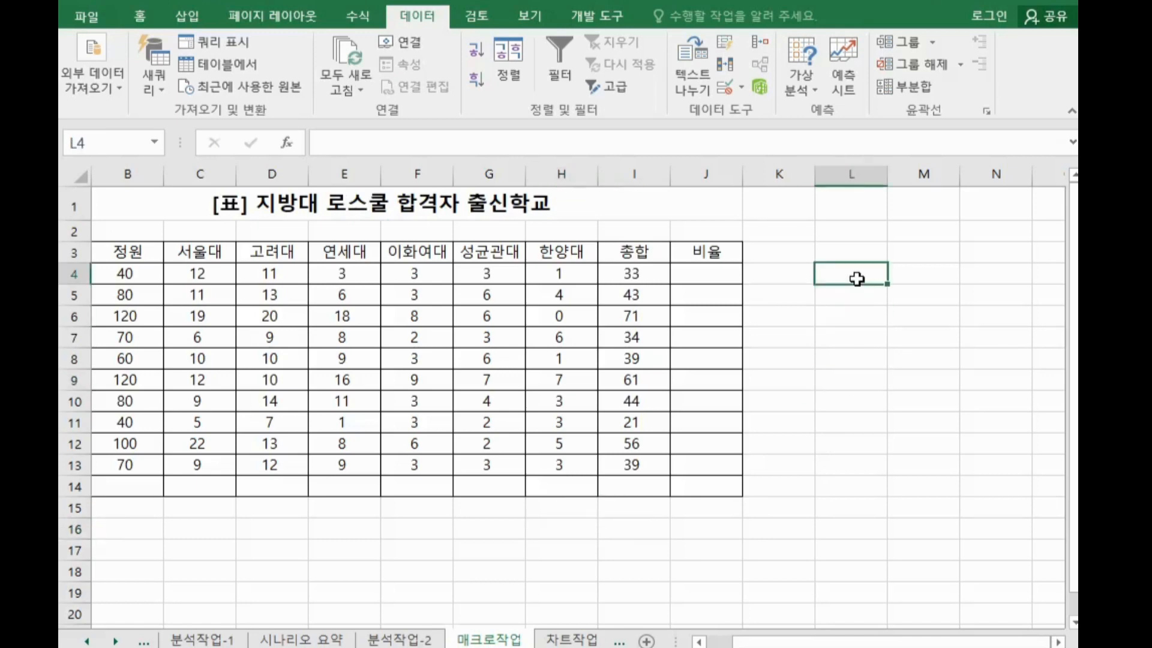
pyautogui.click(611, 20)
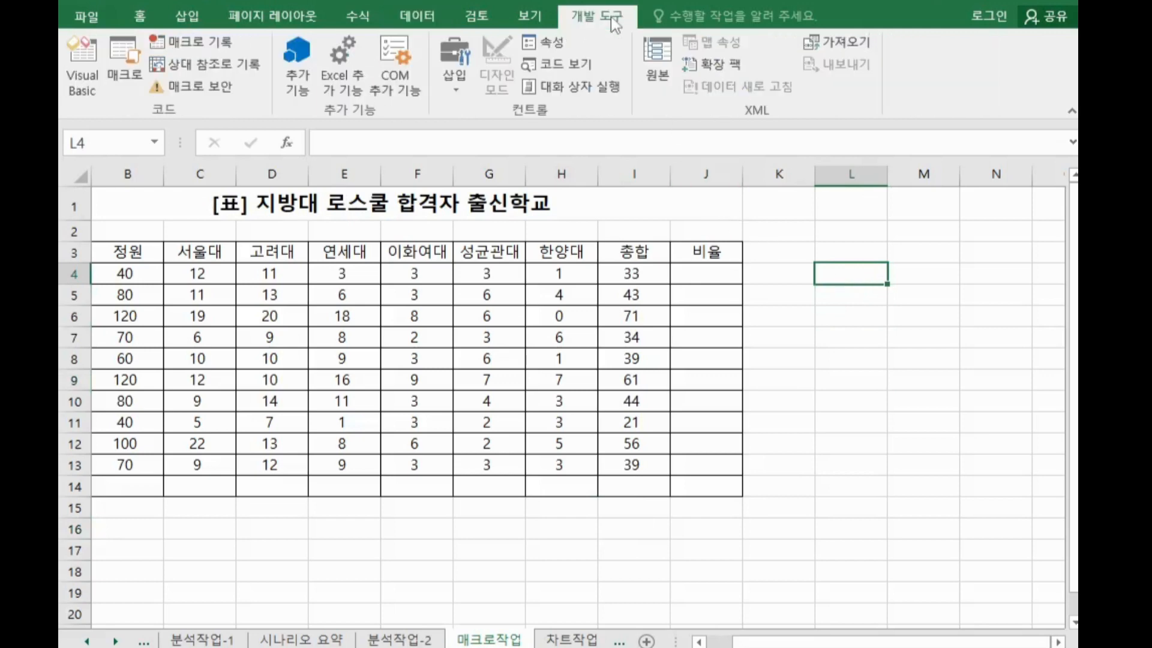
pyautogui.click(211, 48)
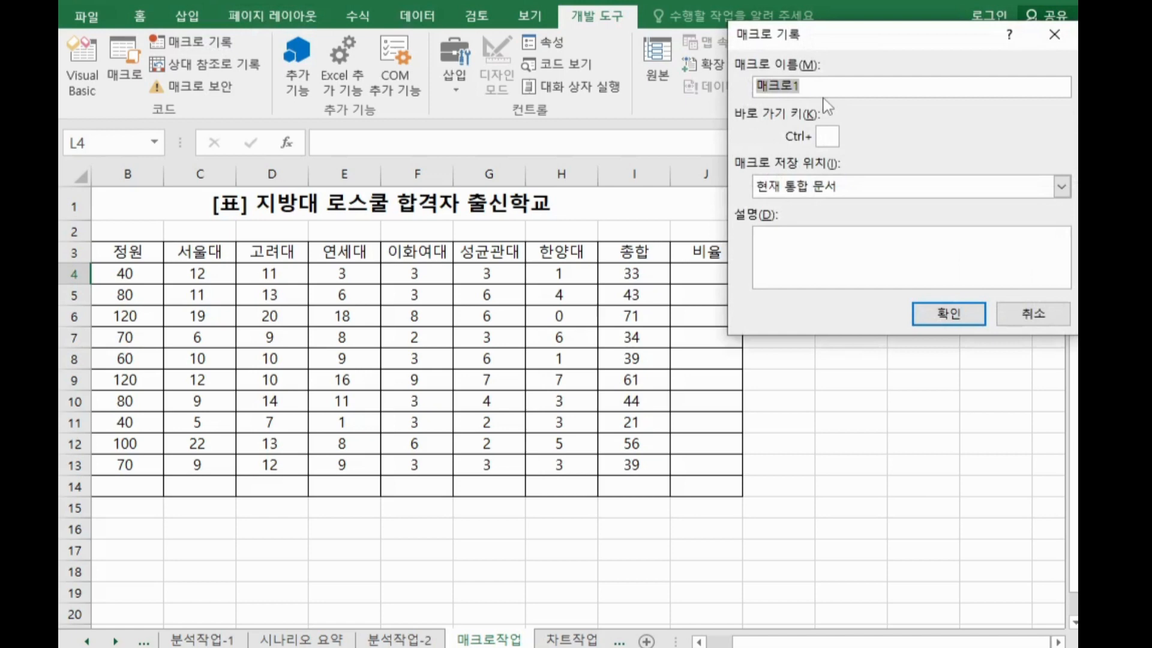
pyautogui.write('합계')
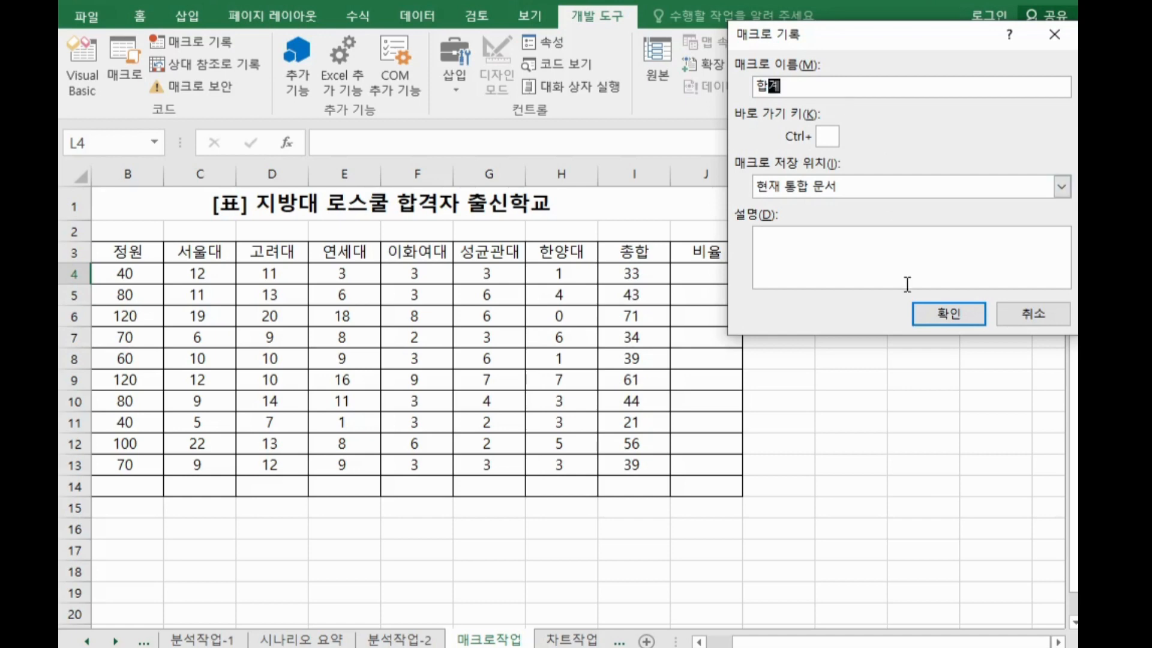
pyautogui.click(927, 315)
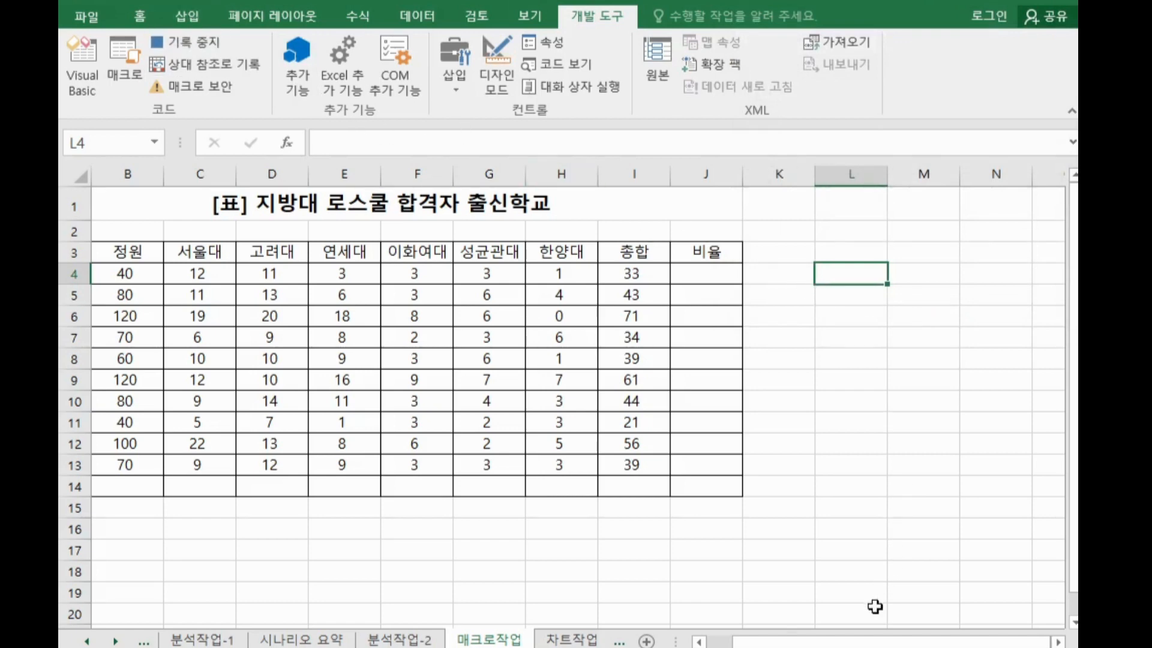
# Fill the 합계 row with AutoSum totals for the 정원 through 종합 columns over B4:I14, then stop recording
pyautogui.moveTo(858, 641); pyautogui.dragTo(755, 641)
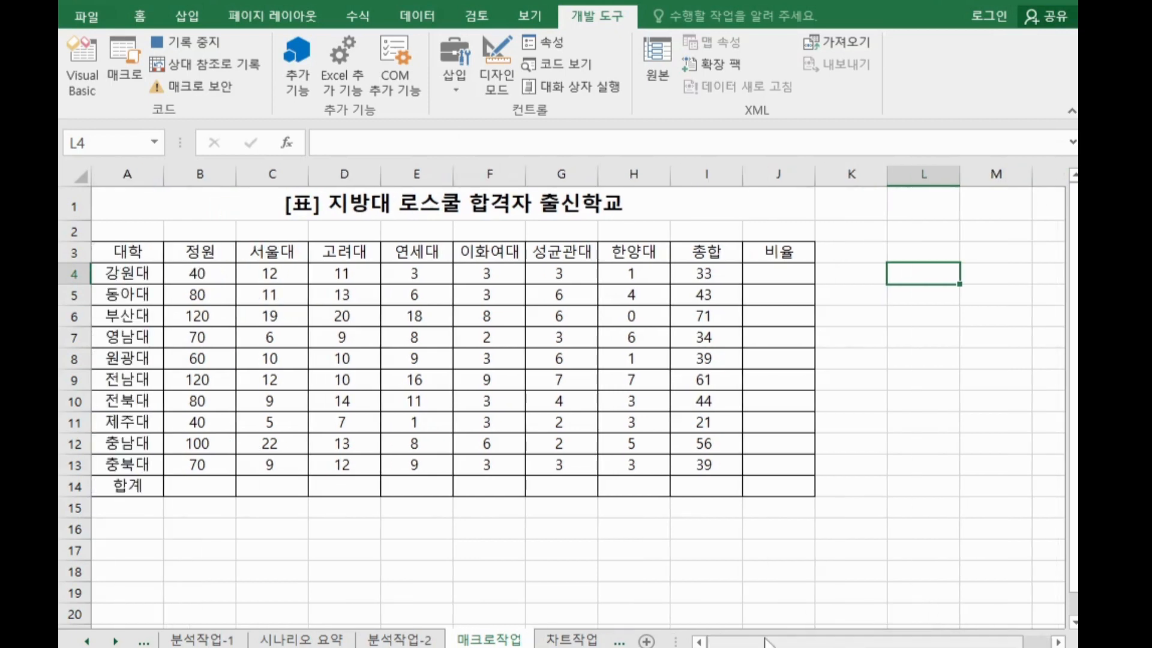
pyautogui.moveTo(180, 485); pyautogui.dragTo(682, 490)
pyautogui.click(695, 589)
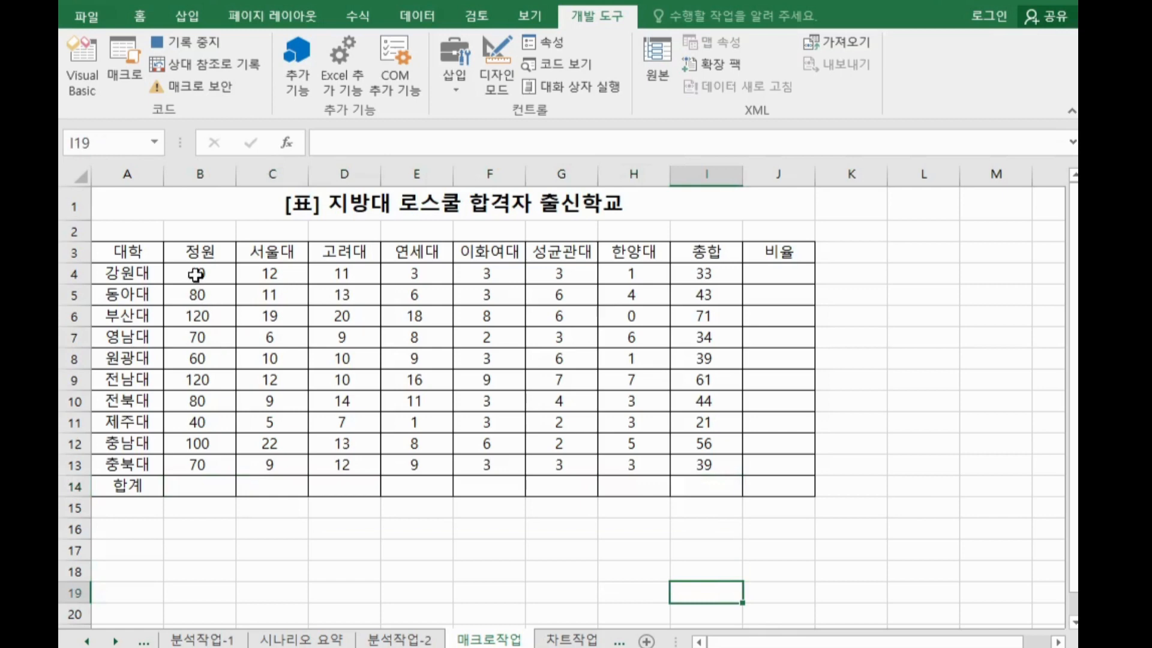
pyautogui.moveTo(196, 279); pyautogui.dragTo(691, 486)
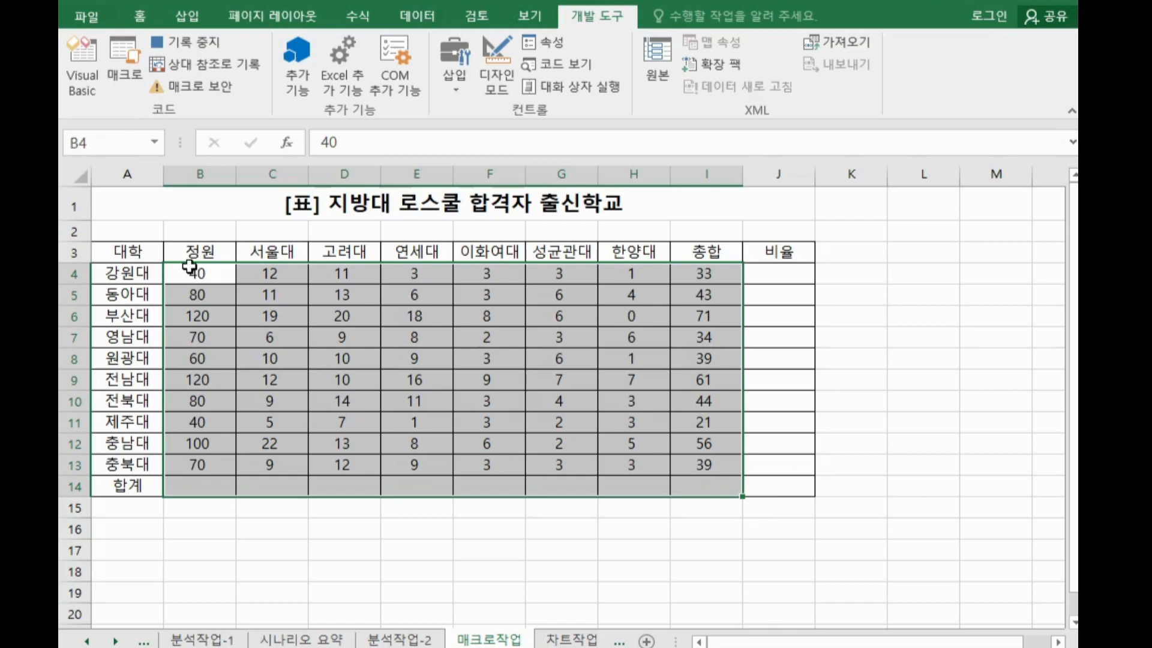
pyautogui.moveTo(190, 265); pyautogui.dragTo(682, 486)
pyautogui.click(133, 23)
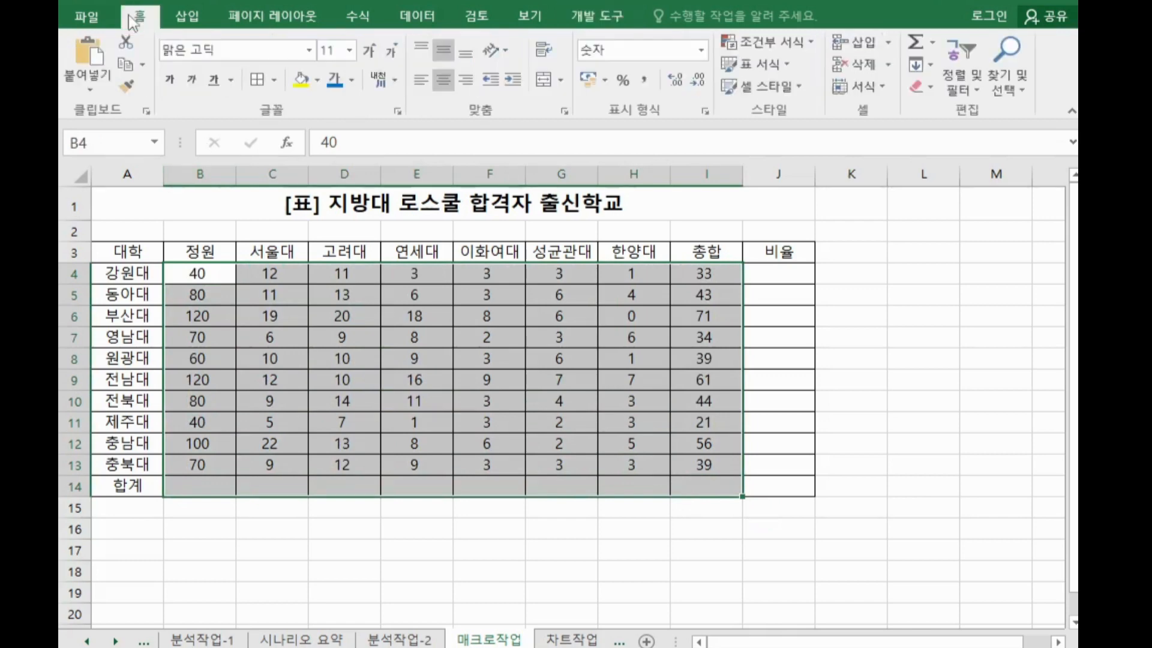
pyautogui.click(915, 43)
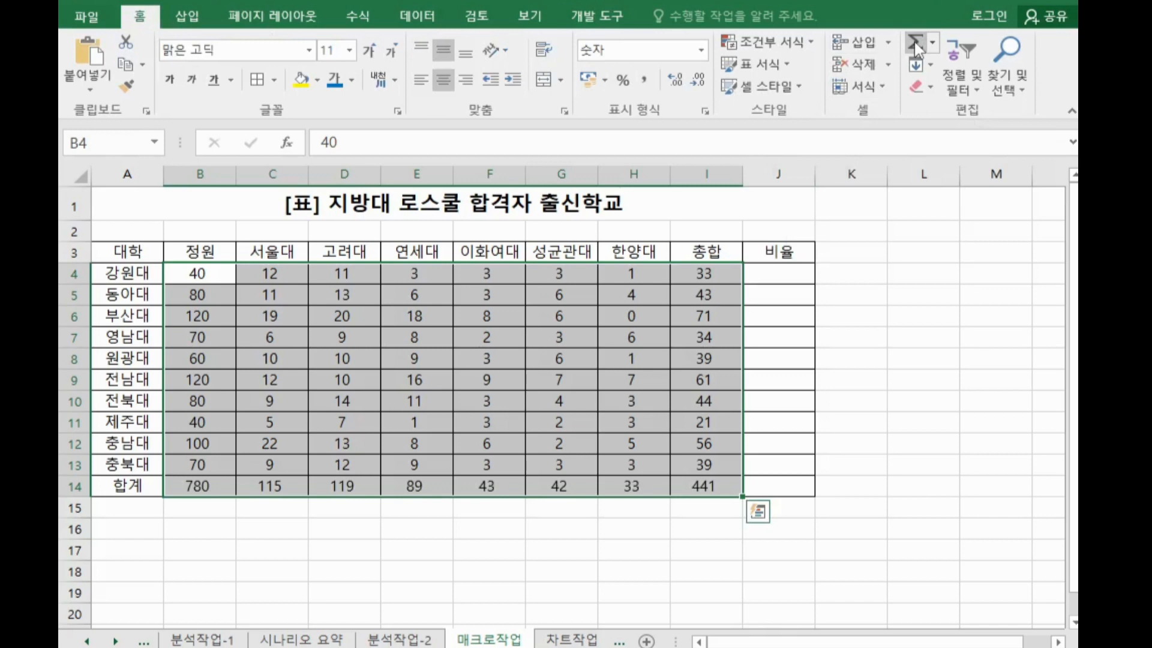
pyautogui.click(606, 17)
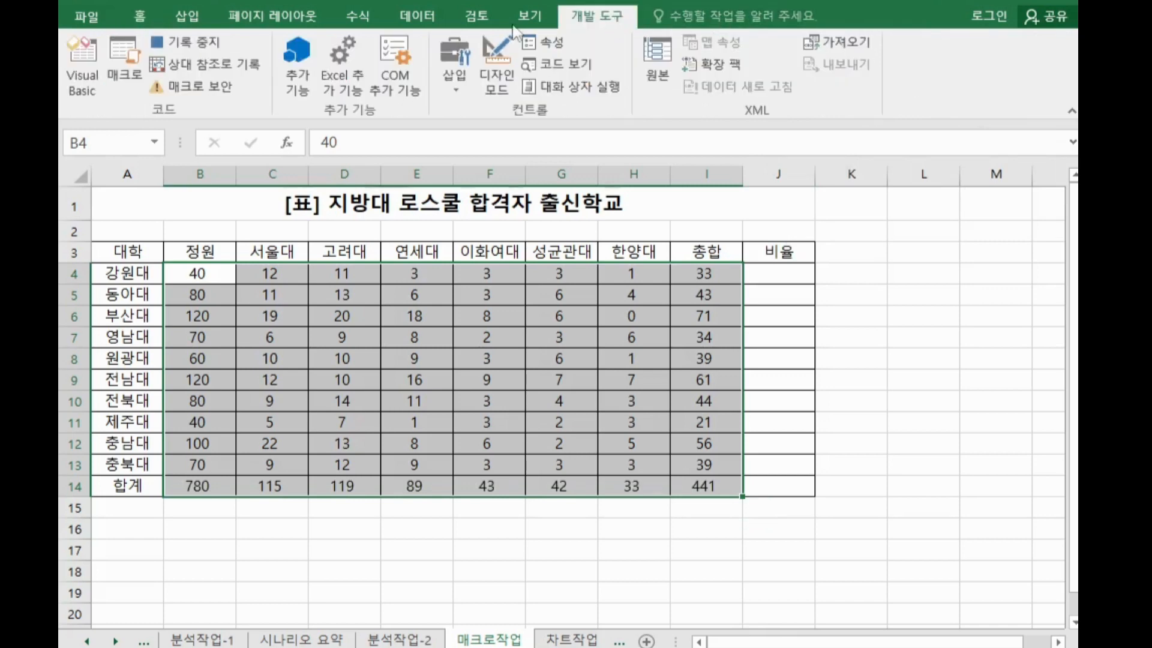
pyautogui.click(211, 34)
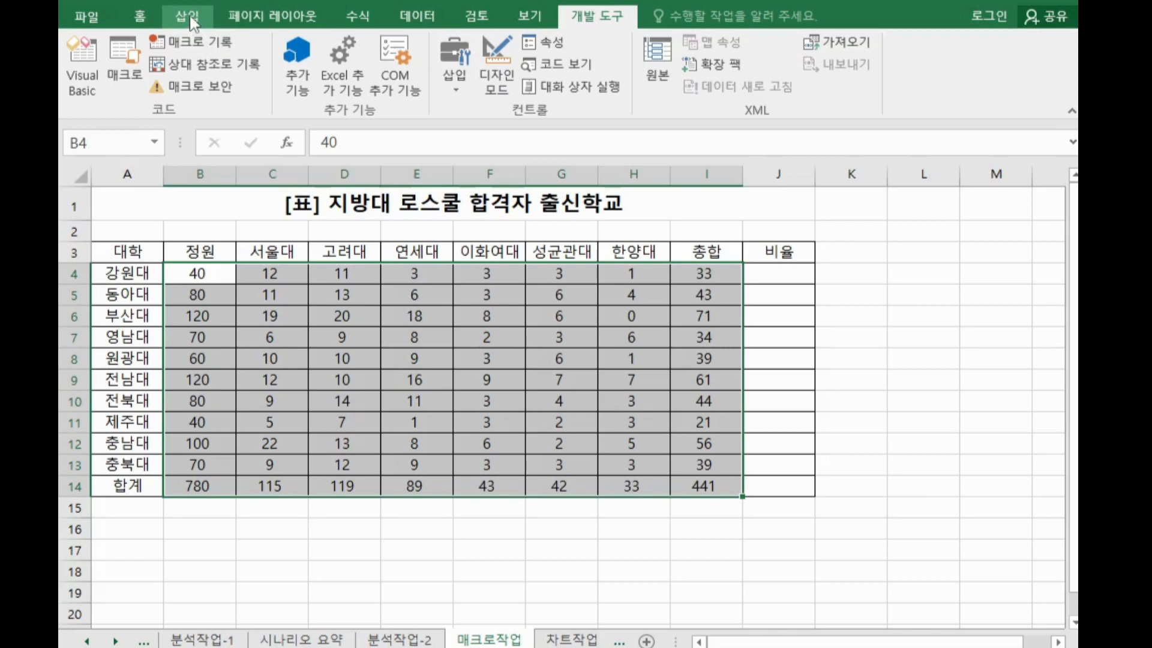
# Draw a rounded rectangle about 3.81 cm wide and 1.16 cm high near L4:M5 and label it 합계
pyautogui.click(403, 400)
pyautogui.click(178, 18)
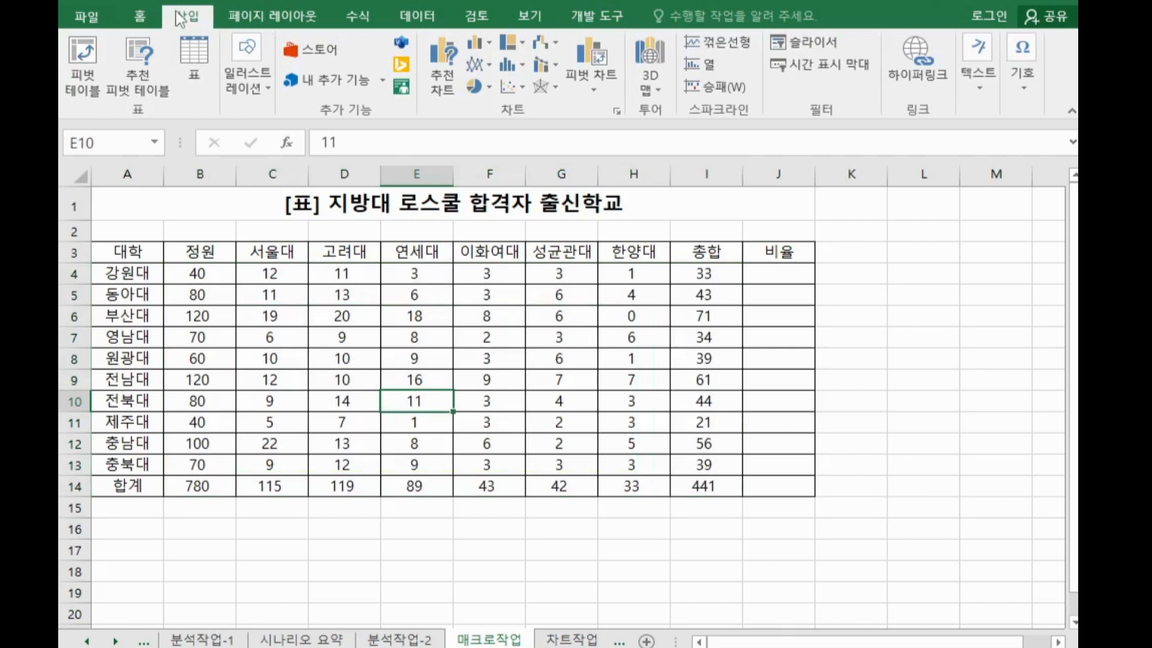
pyautogui.click(258, 94)
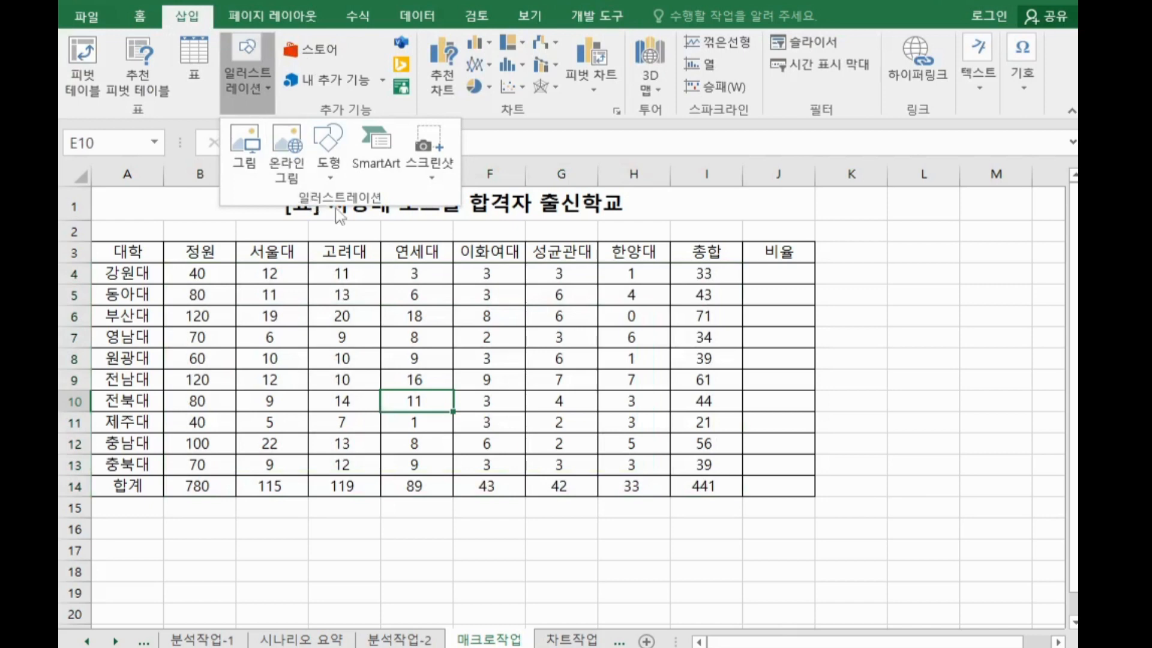
pyautogui.click(336, 175)
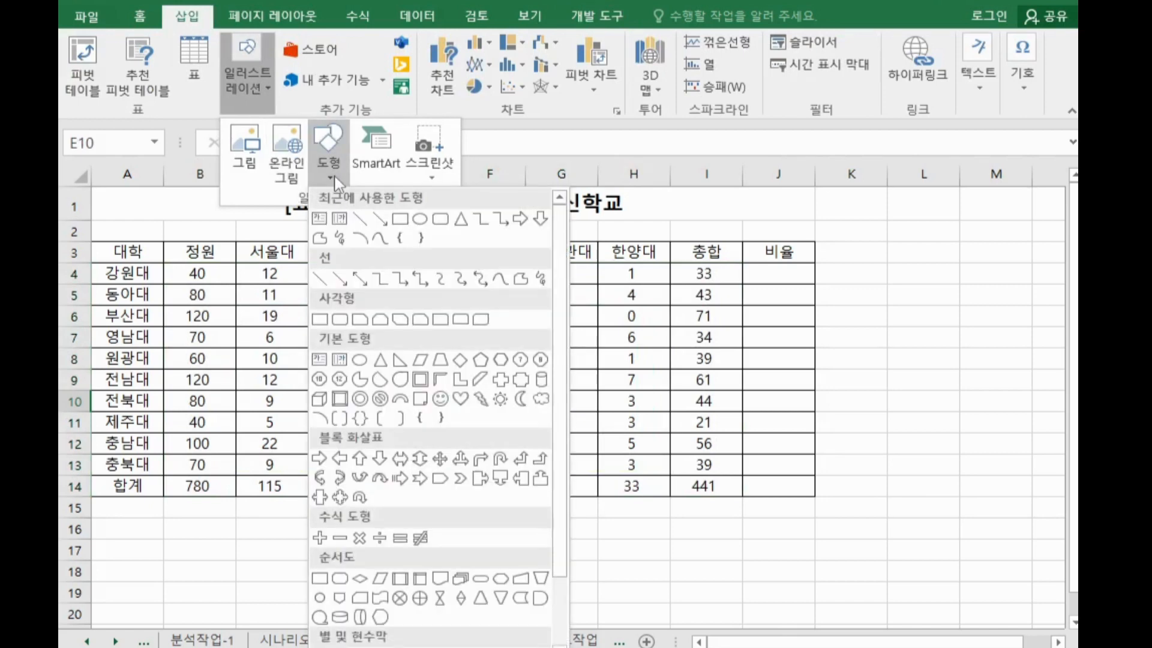
pyautogui.click(347, 328)
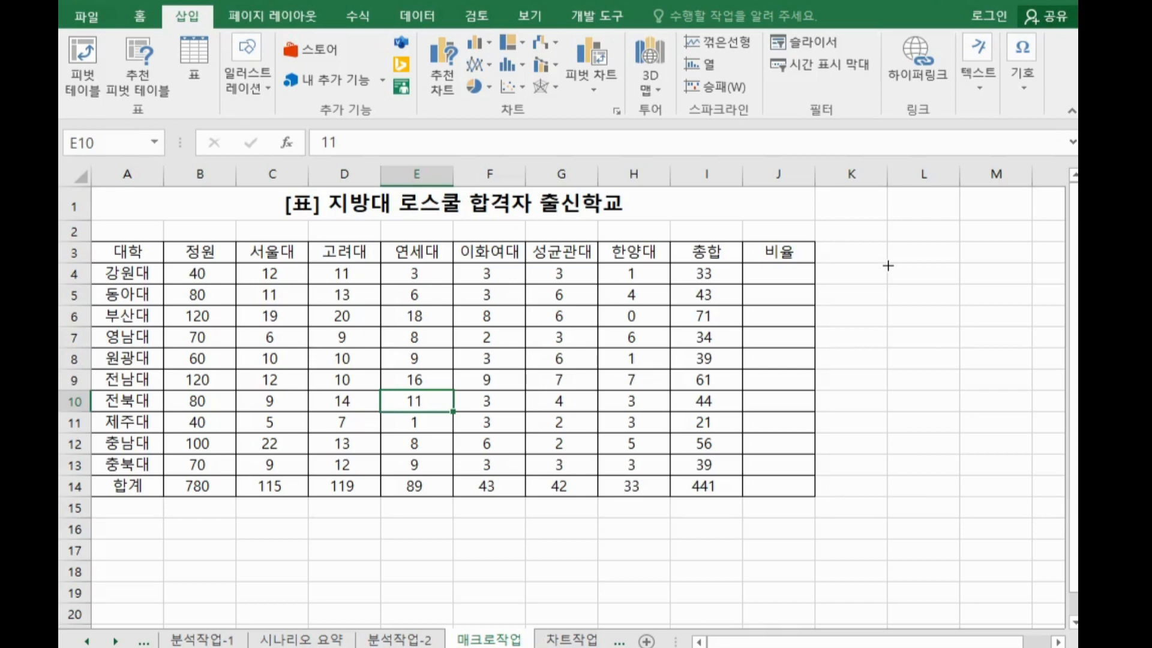
pyautogui.moveTo(888, 265); pyautogui.dragTo(999, 300)
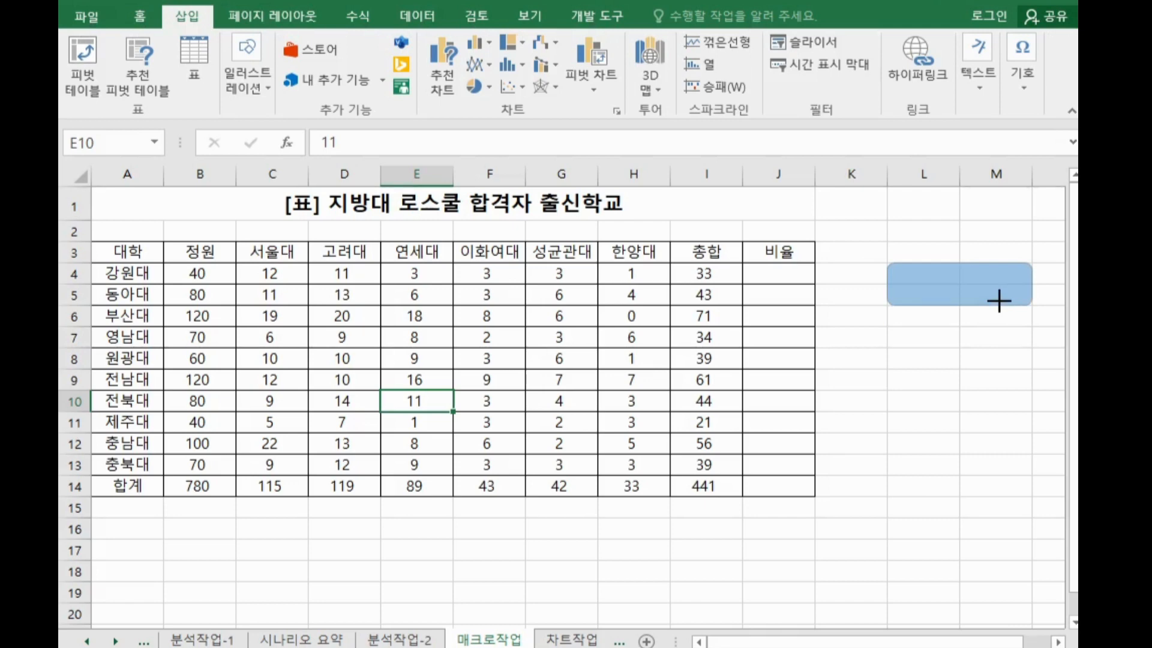
pyautogui.moveTo(999, 301); pyautogui.dragTo(1000, 301)
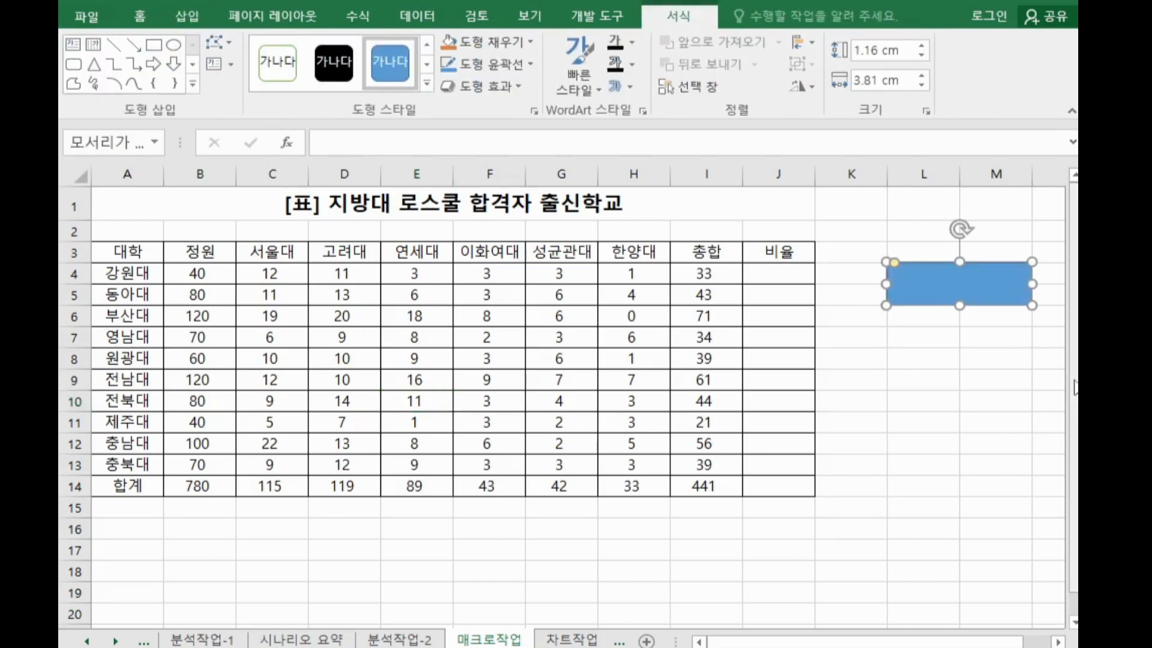
pyautogui.write('합계')
# Assign the 합계 macro to the rounded rectangle
pyautogui.rightClick(976, 283)
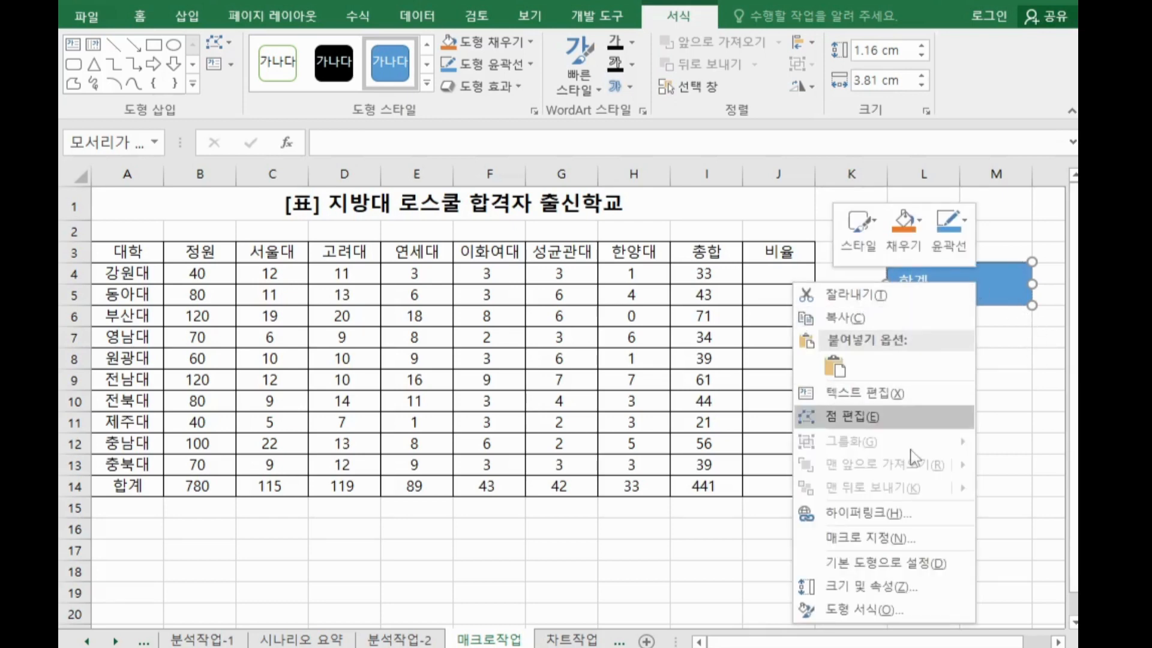
pyautogui.click(913, 540)
pyautogui.moveTo(791, 294); pyautogui.dragTo(569, 53)
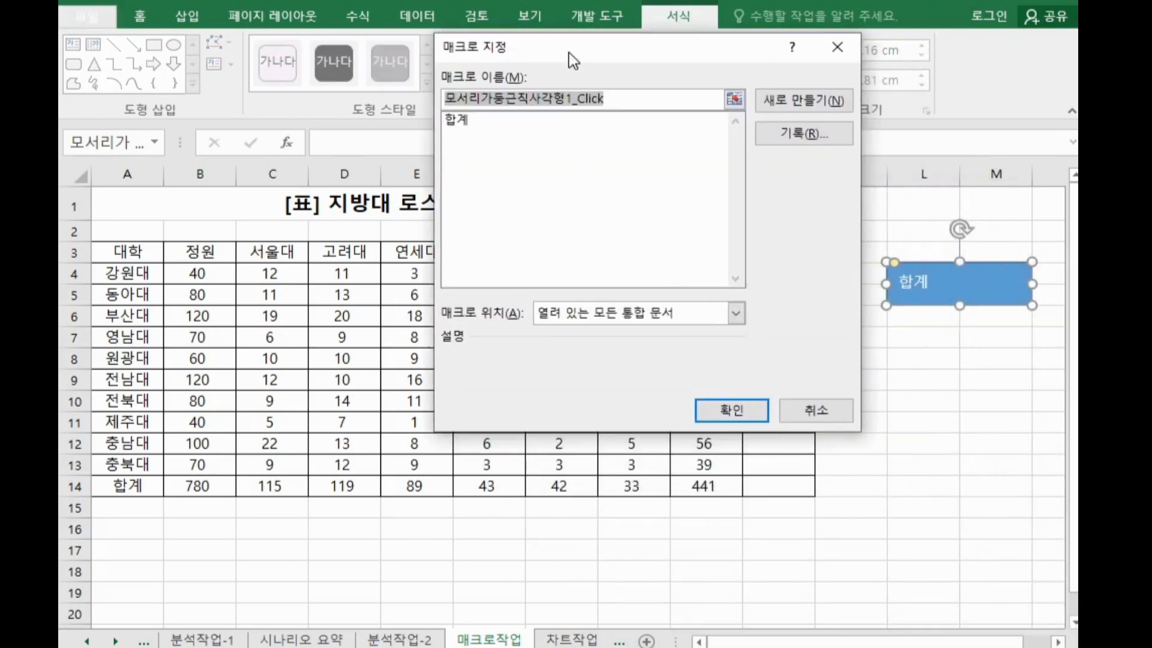
pyautogui.click(457, 120)
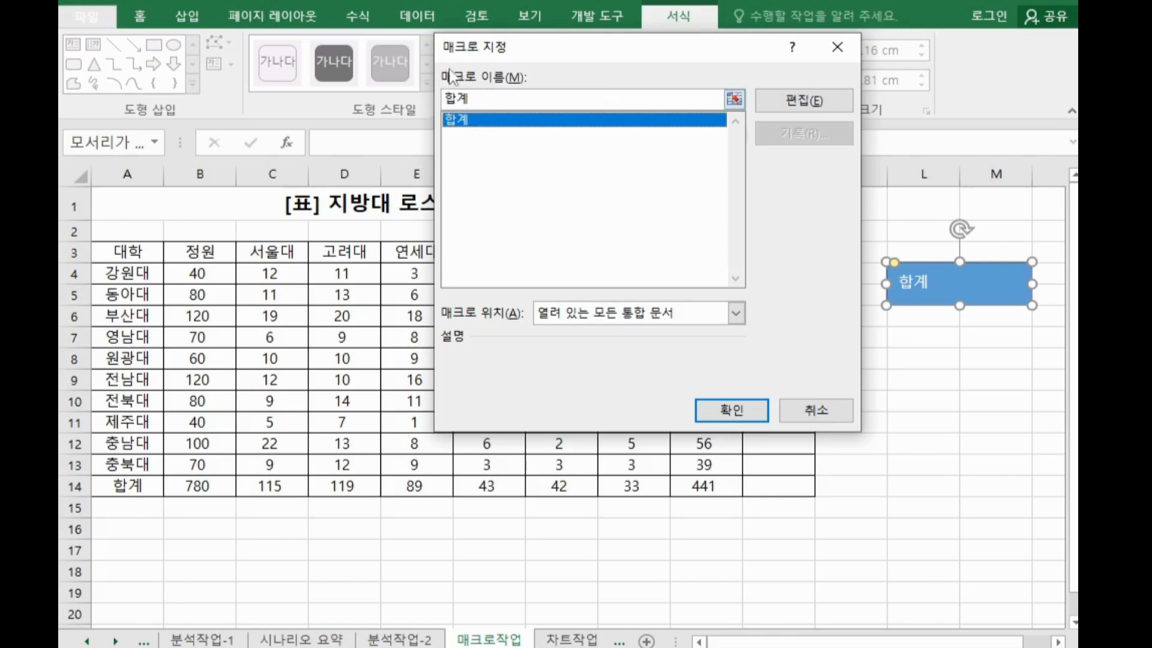
pyautogui.click(732, 411)
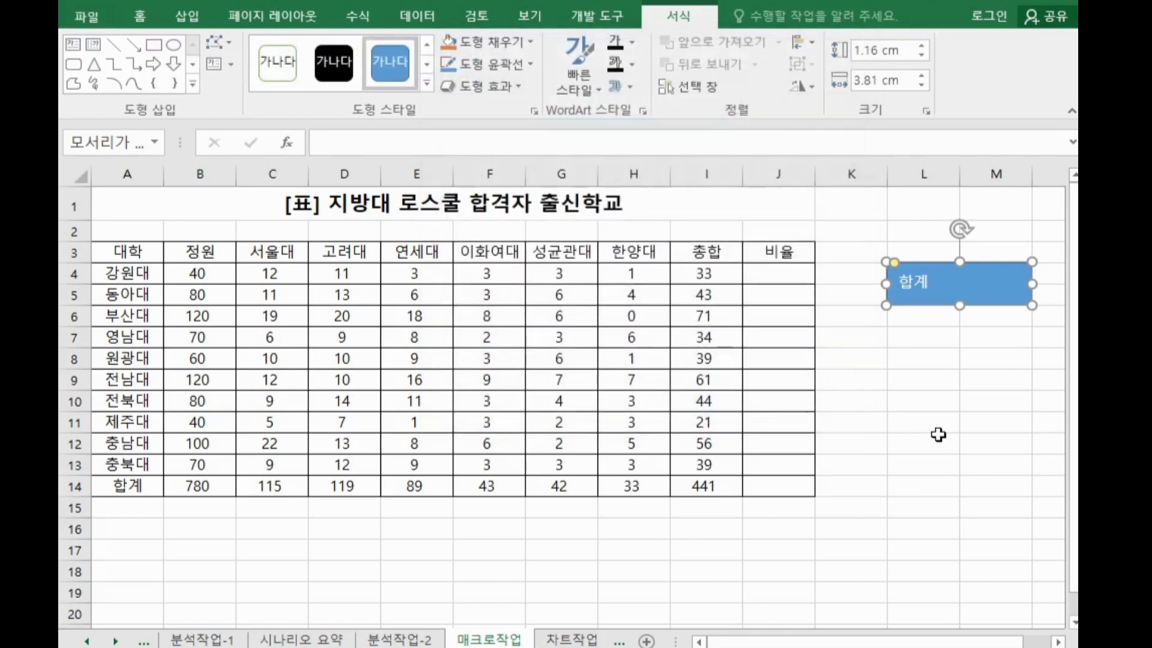
# Select cell L8 outside the table and start recording a macro named 비율
pyautogui.click(939, 438)
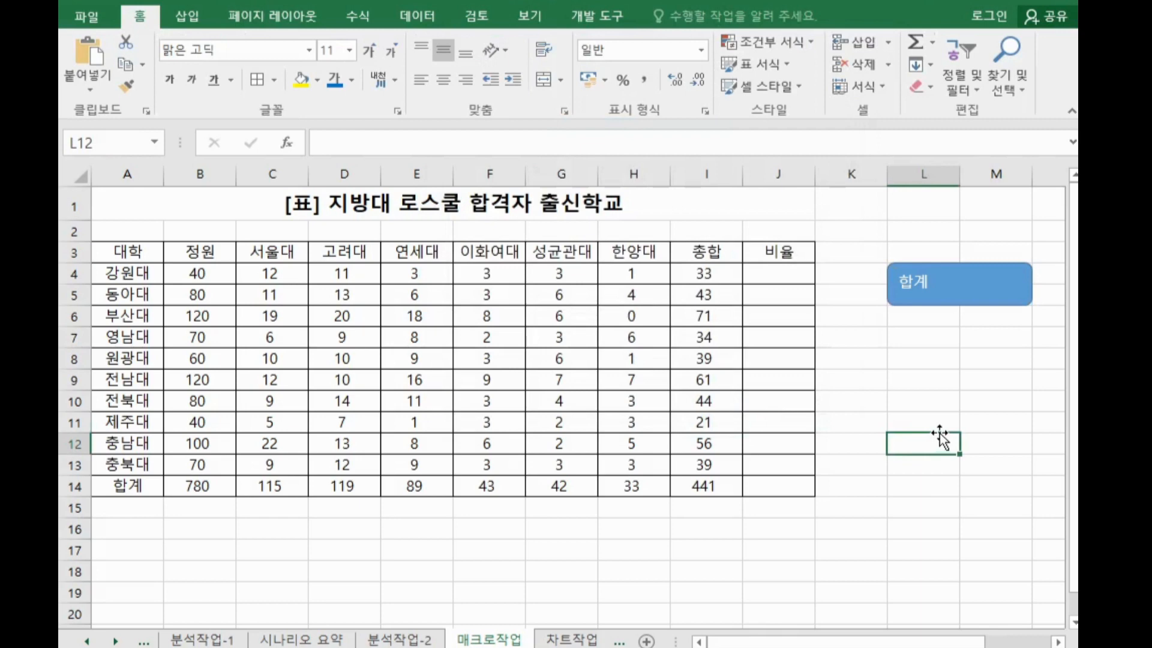
pyautogui.click(925, 400)
pyautogui.click(905, 355)
pyautogui.click(946, 404)
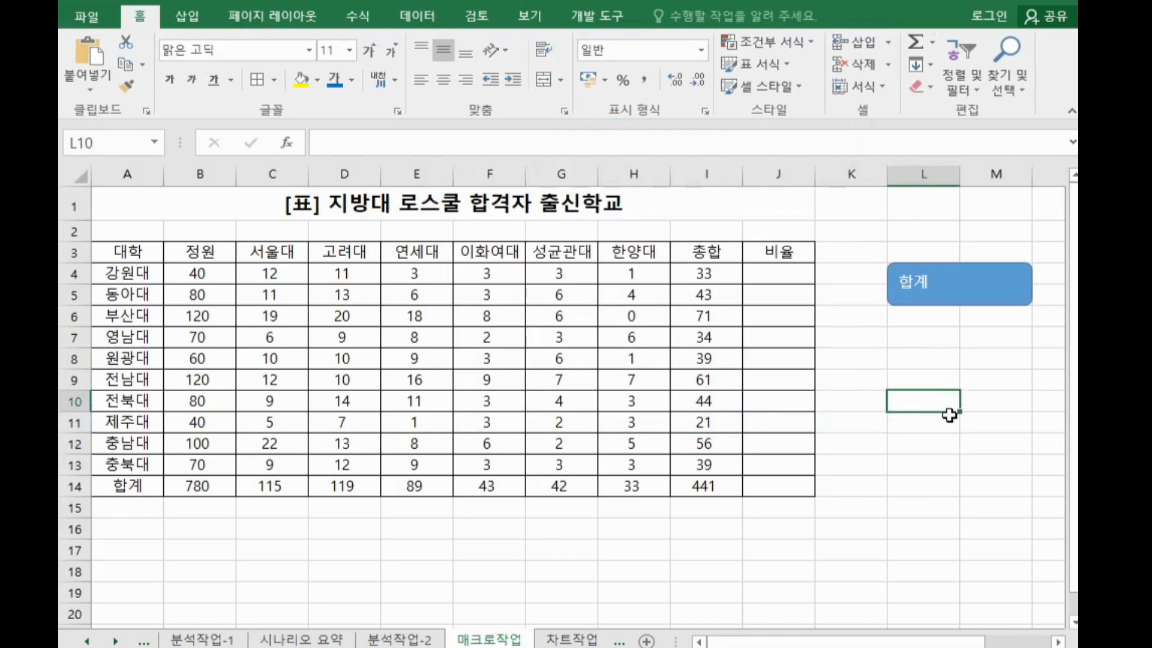
pyautogui.click(920, 357)
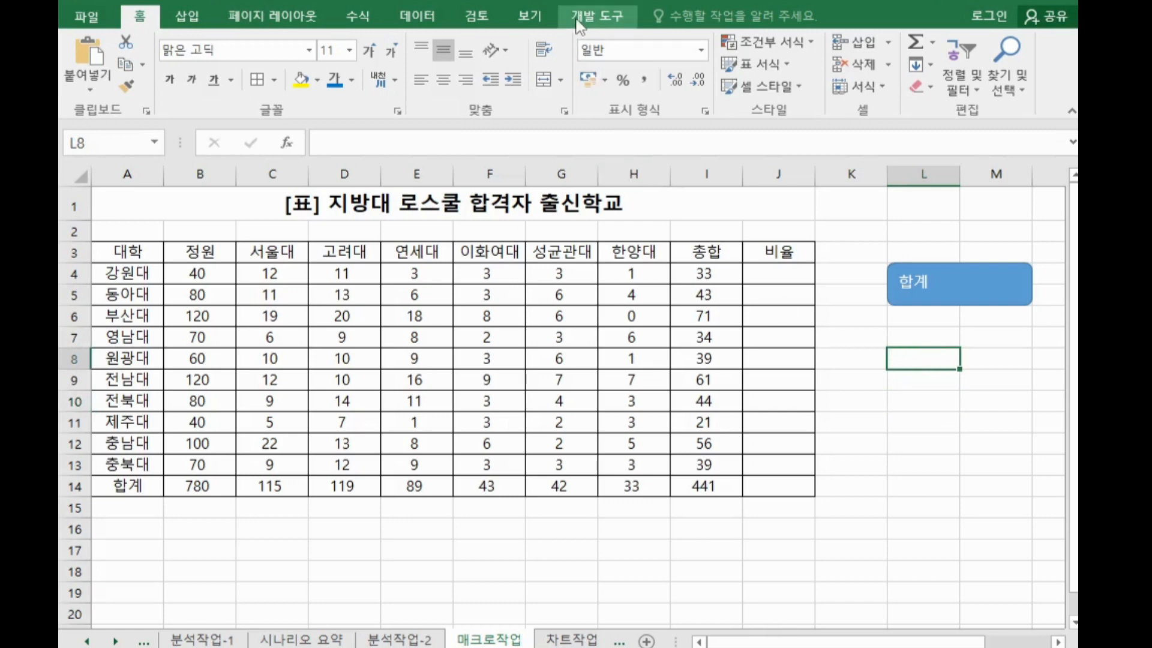
pyautogui.click(597, 17)
pyautogui.click(167, 47)
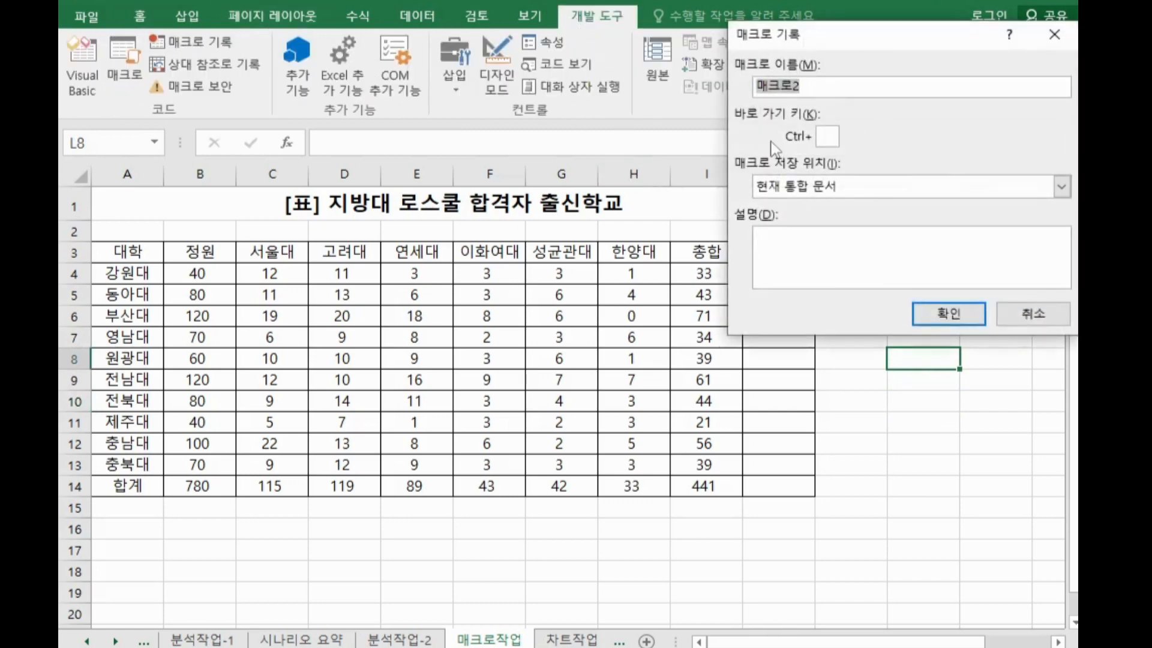
pyautogui.write('비율')
pyautogui.click(946, 317)
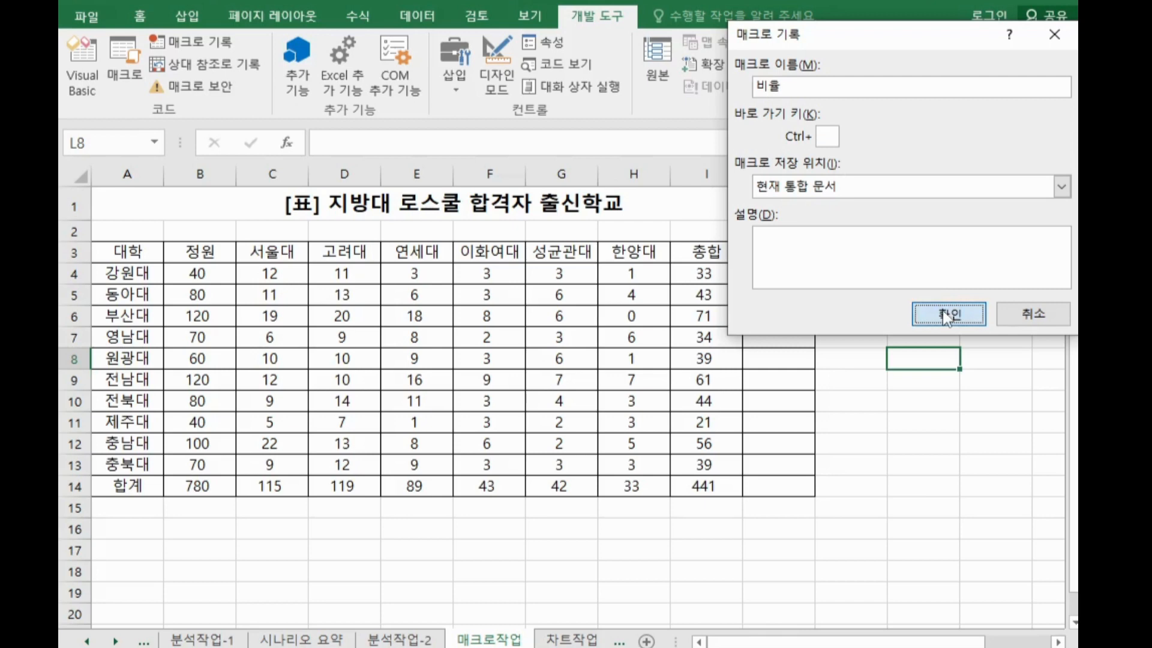
pyautogui.click(946, 316)
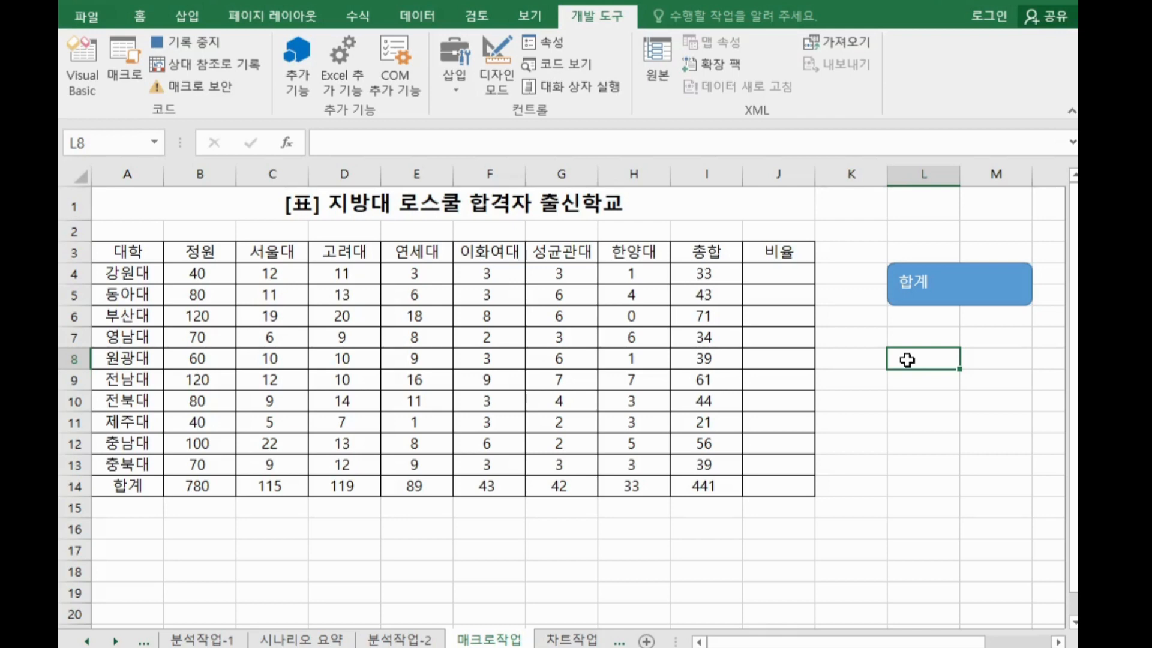
# Enter the formula =(I4/B4)*100 in J4 and fill it down the 비율 column to J14
pyautogui.click(793, 275)
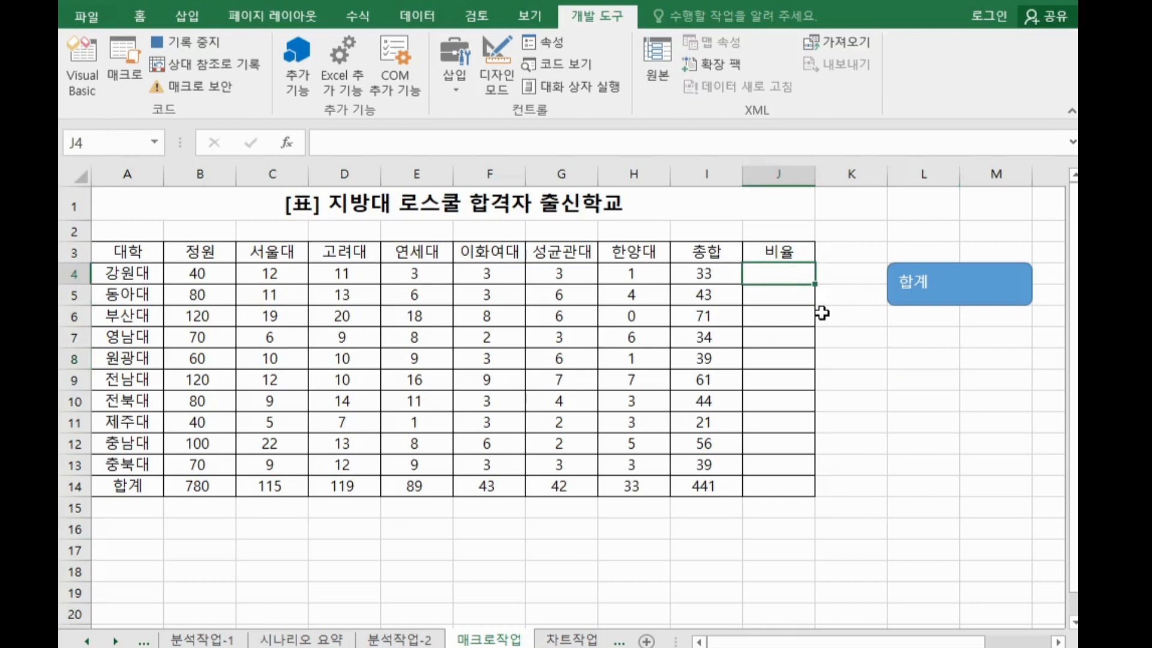
pyautogui.write('=')
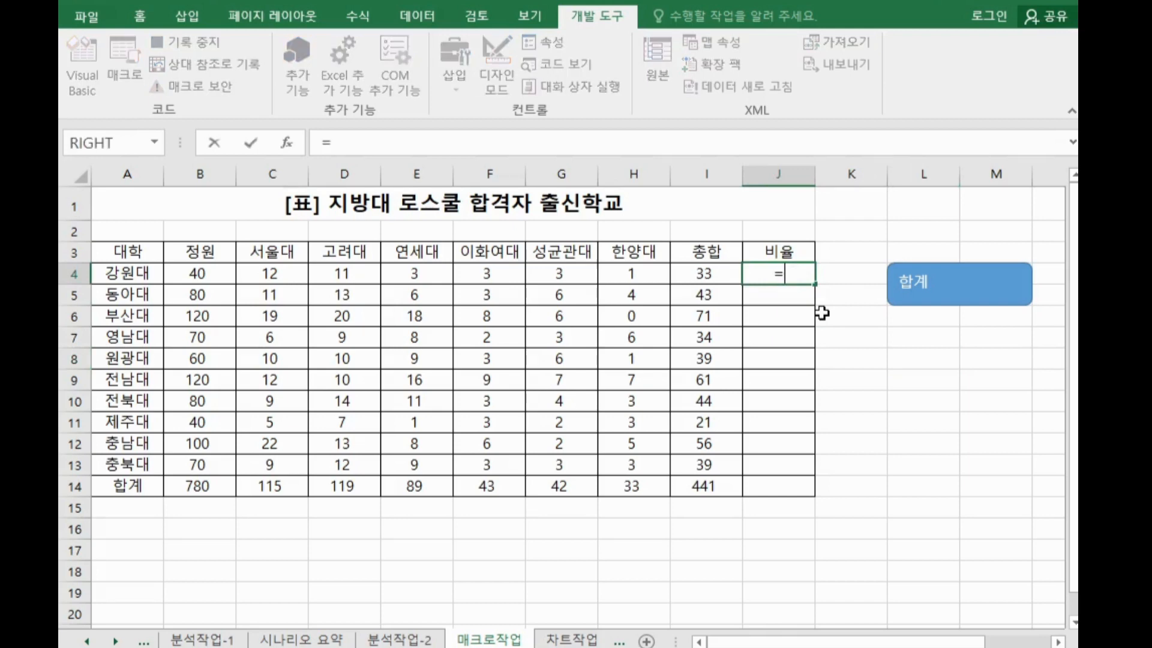
pyautogui.write('(')
pyautogui.click(717, 276)
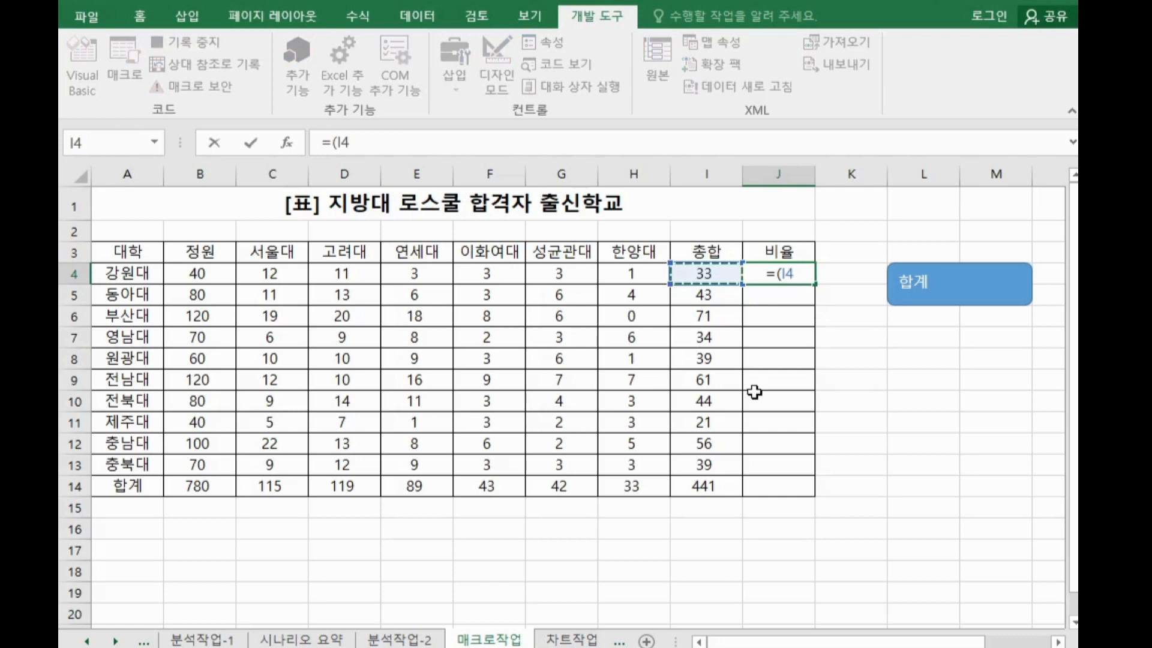
pyautogui.write('/')
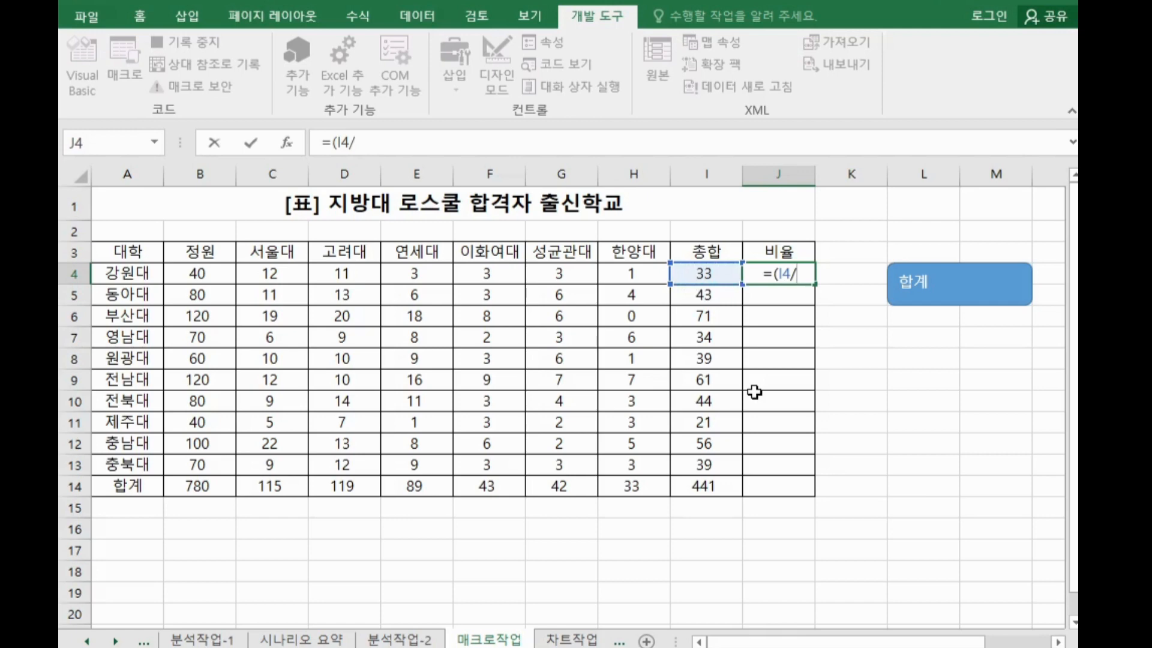
pyautogui.click(216, 275)
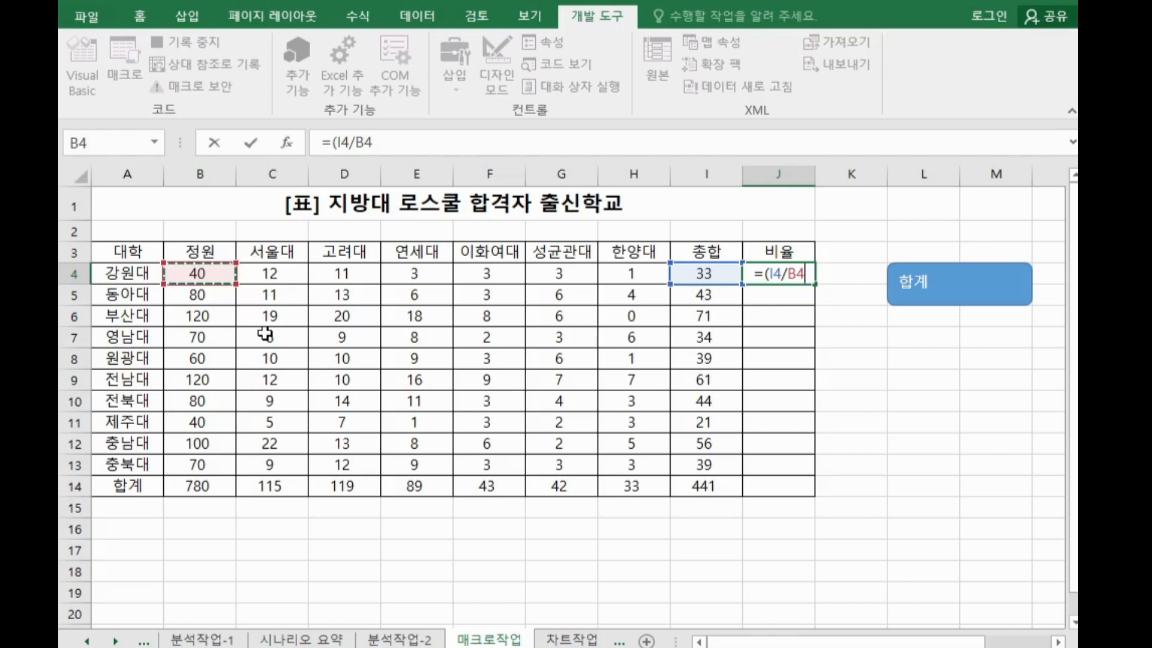
pyautogui.write(')*')
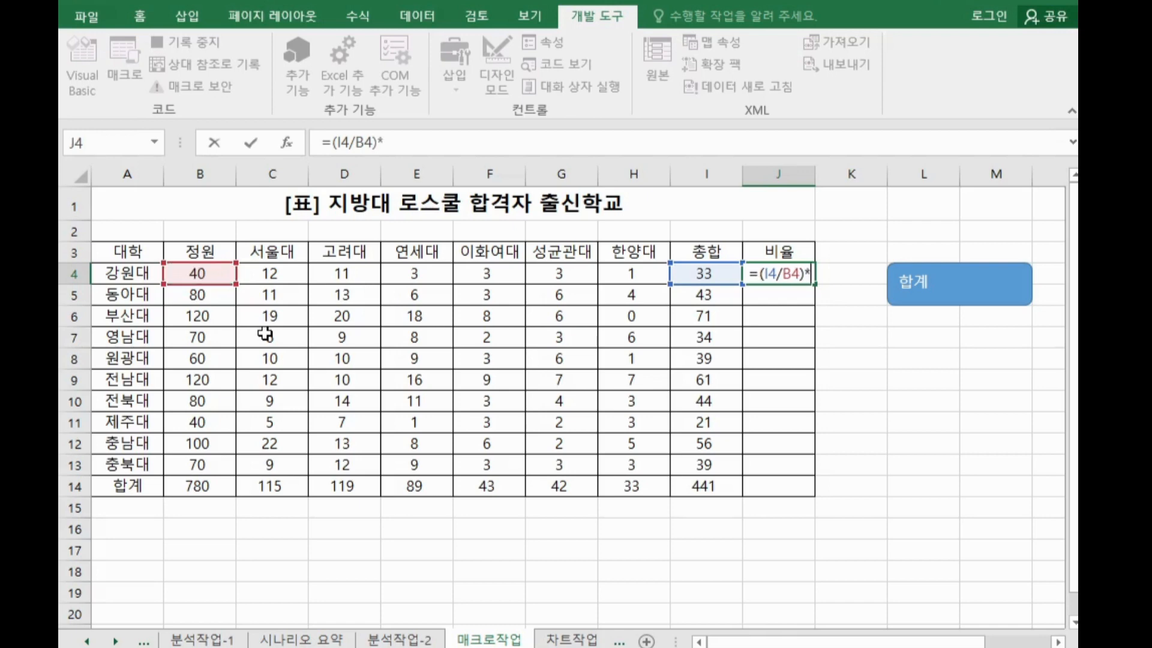
pyautogui.write('100')
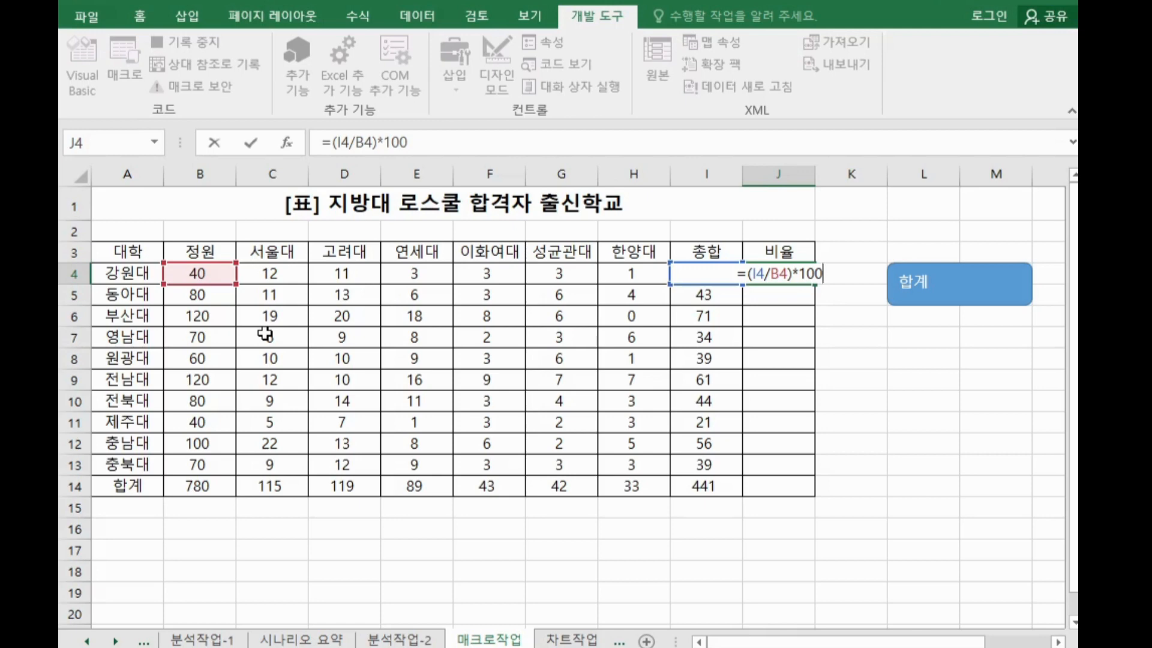
pyautogui.press('Return')
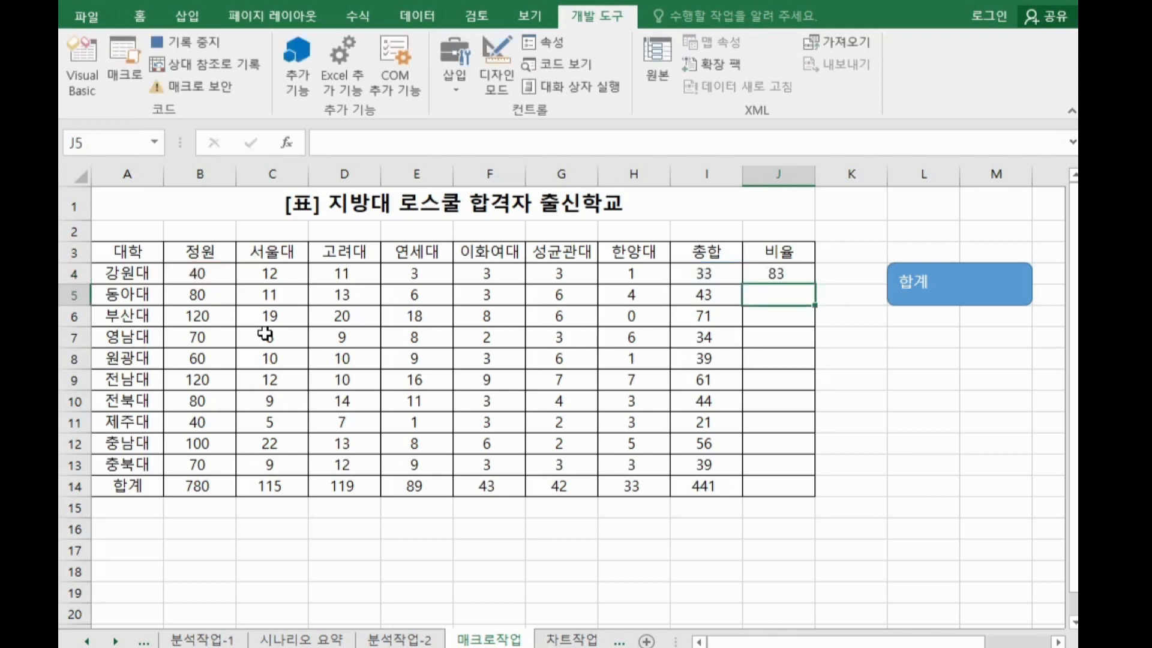
pyautogui.click(771, 274)
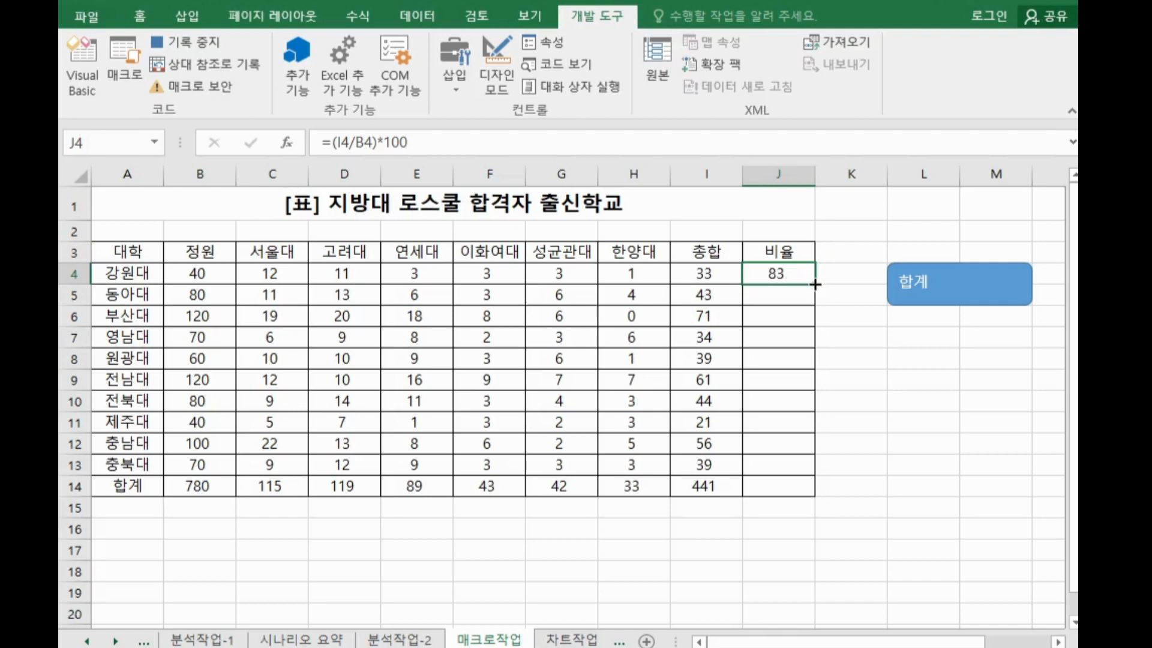
pyautogui.moveTo(815, 285); pyautogui.dragTo(773, 491)
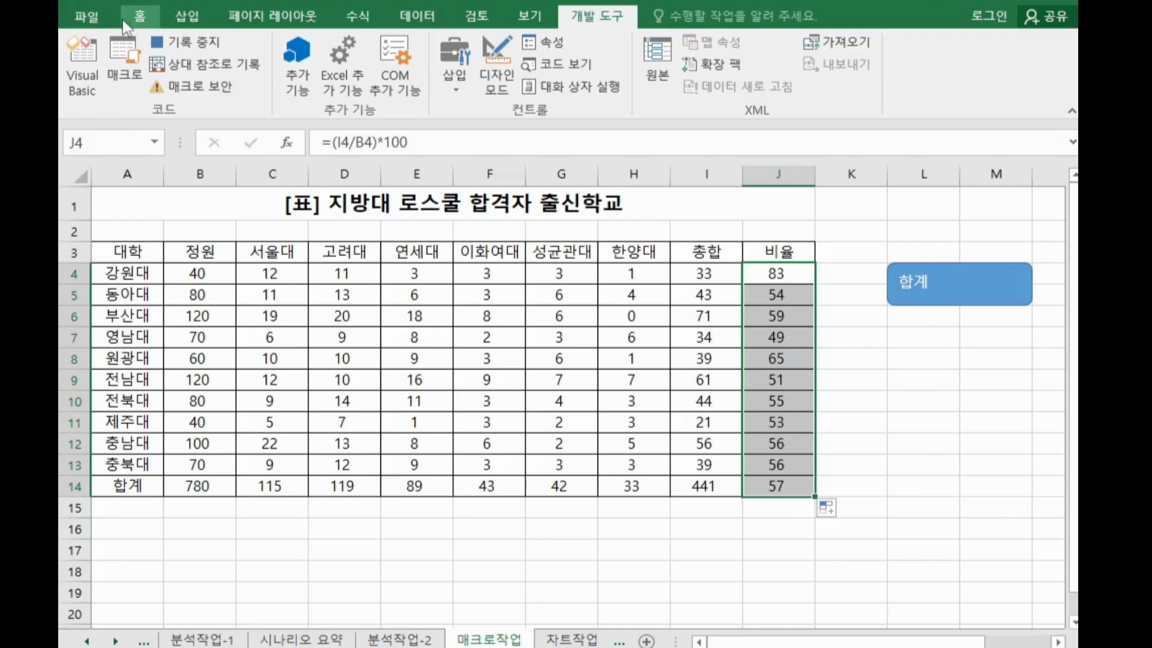
# Increase the 비율 values to two decimal places, then stop recording the macro
pyautogui.click(138, 18)
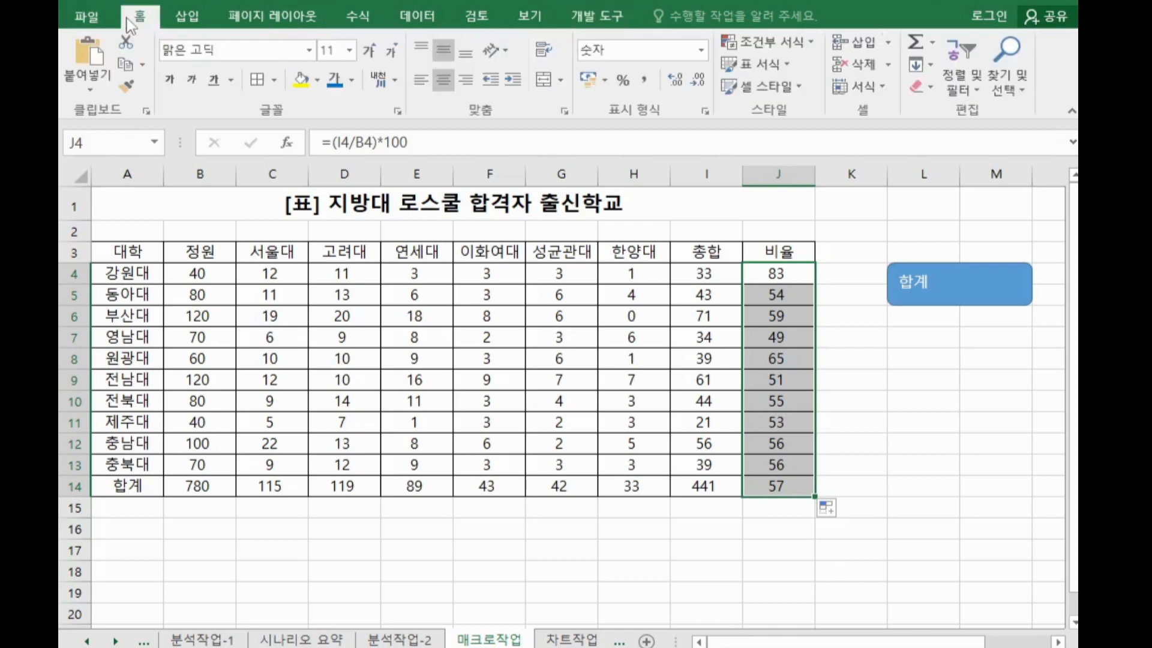
pyautogui.click(676, 80)
pyautogui.click(675, 80)
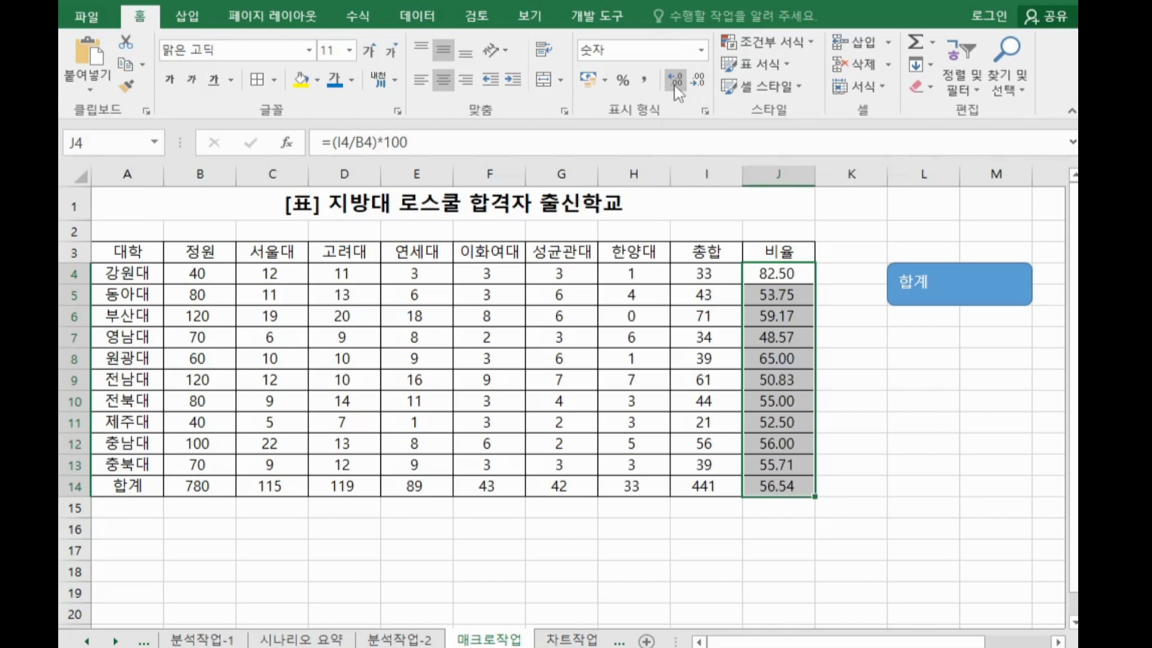
pyautogui.click(596, 17)
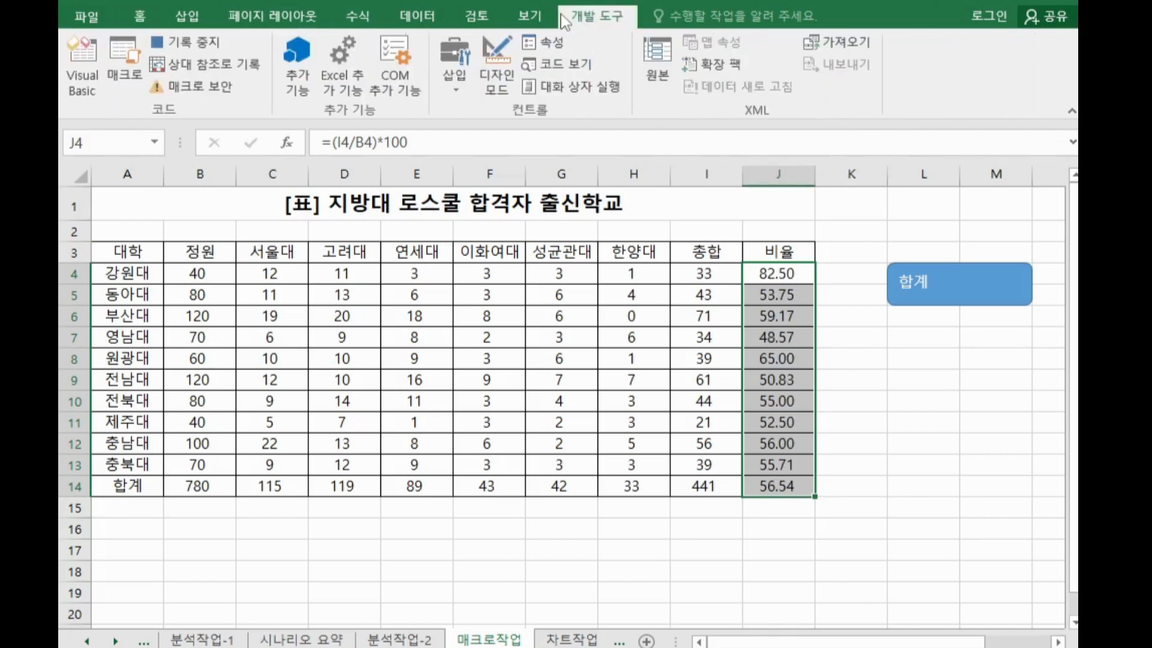
pyautogui.click(206, 53)
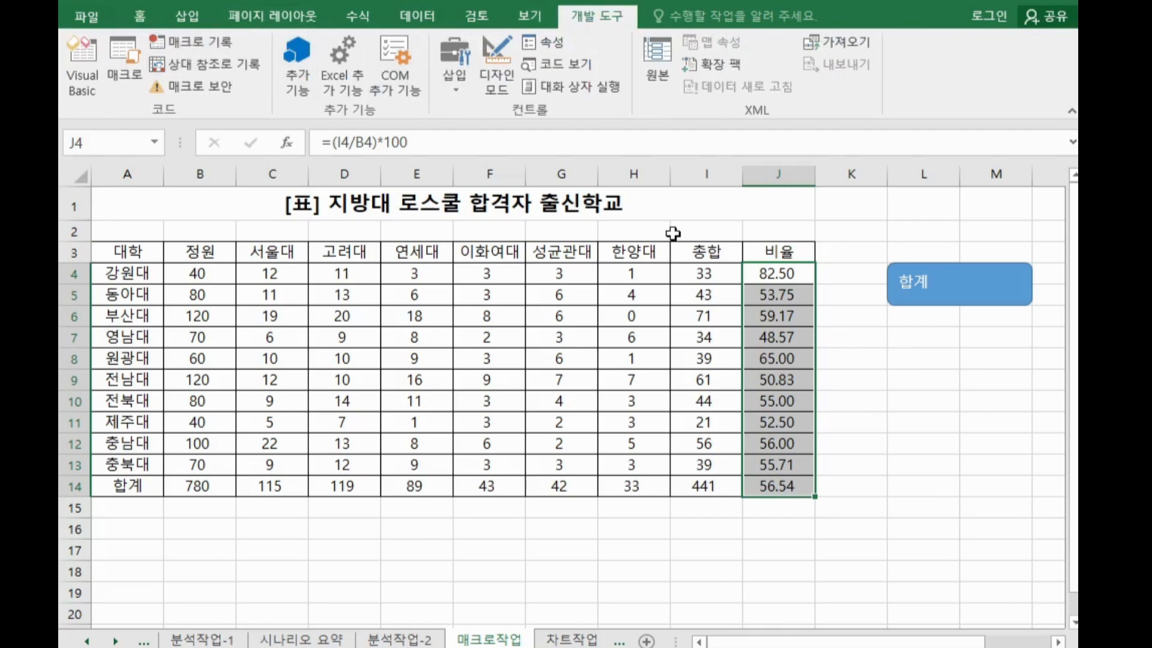
# Draw a cross shape about 3.81 cm wide and 1.16 cm high near L7:M8 and label it 비율
pyautogui.click(901, 364)
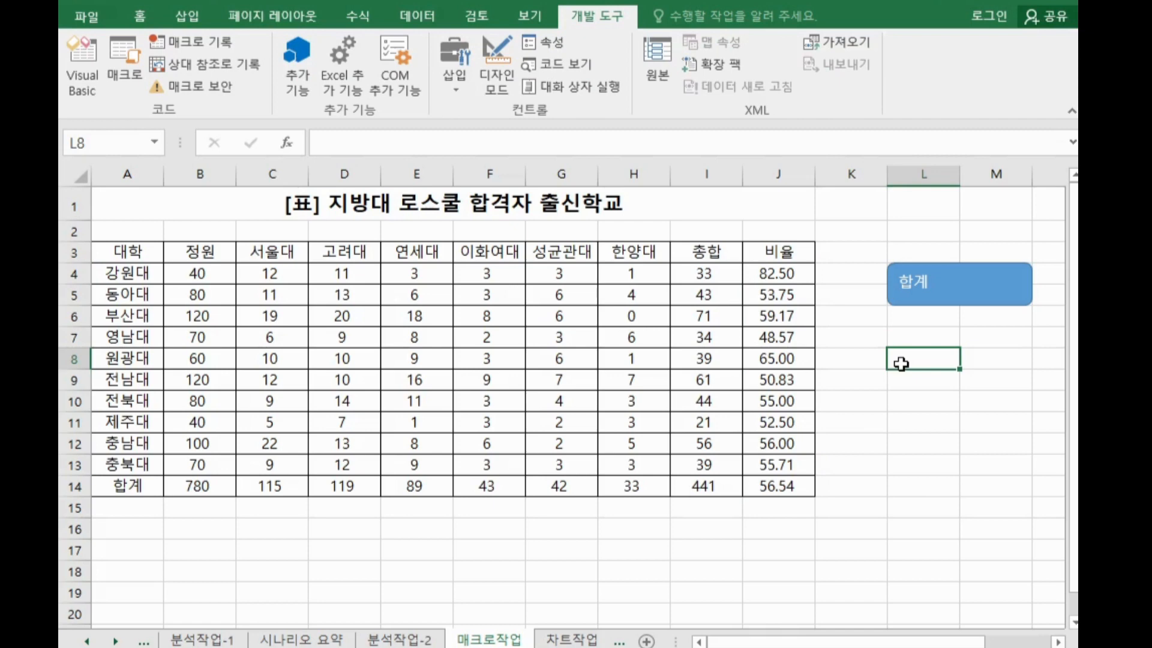
pyautogui.click(187, 16)
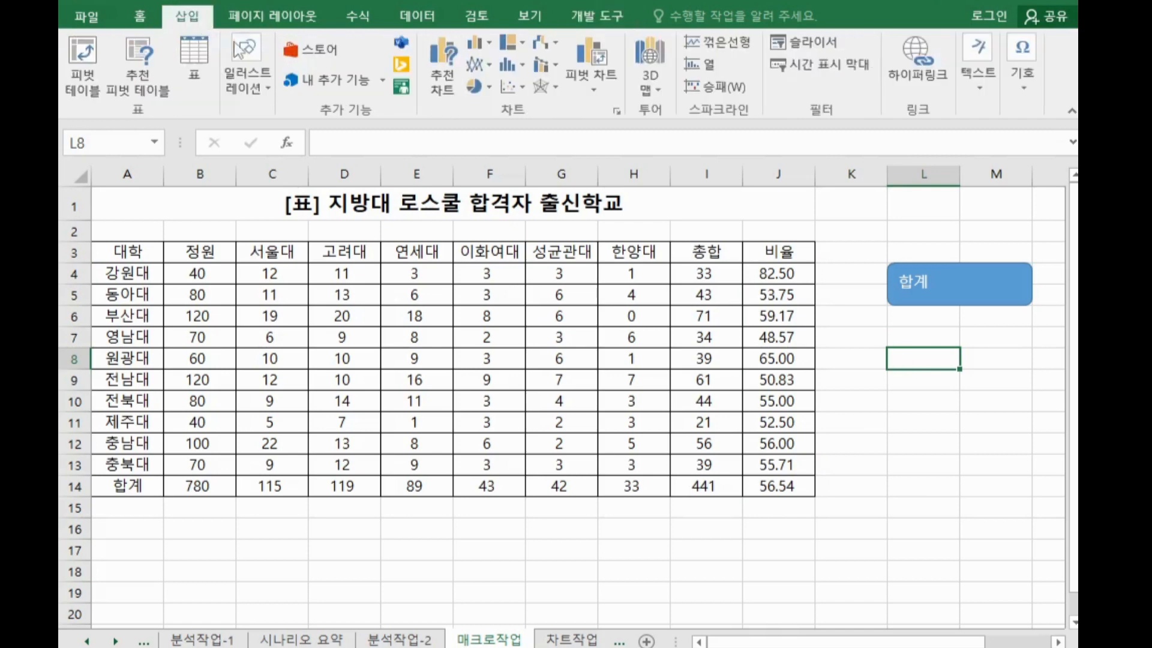
pyautogui.click(250, 59)
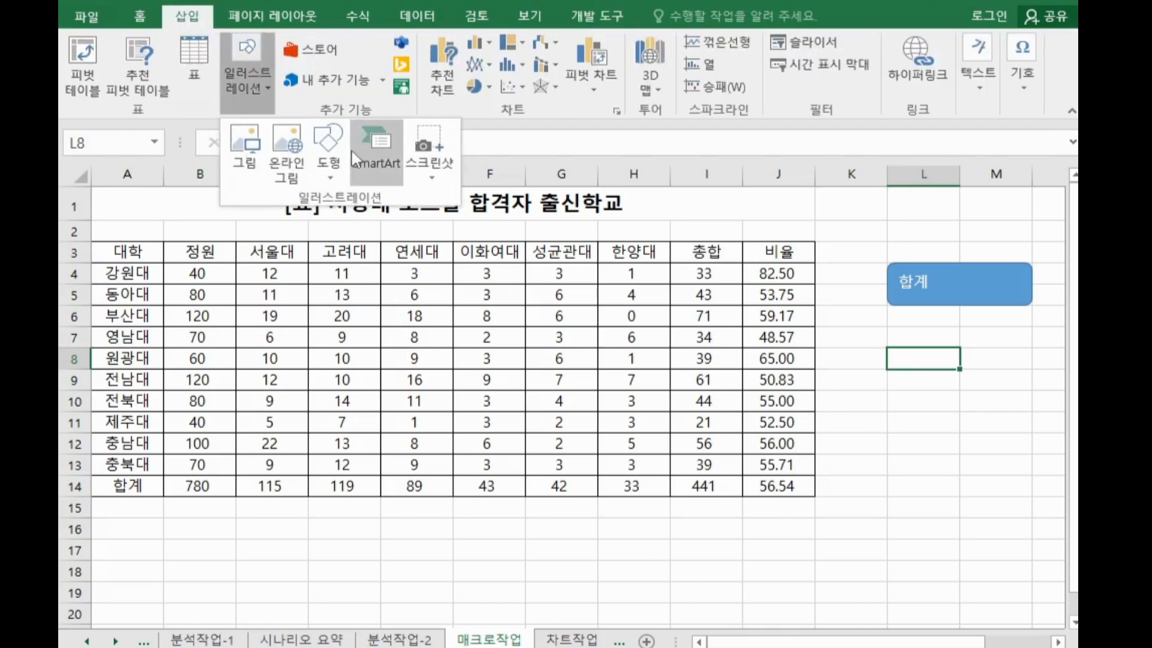
pyautogui.click(334, 162)
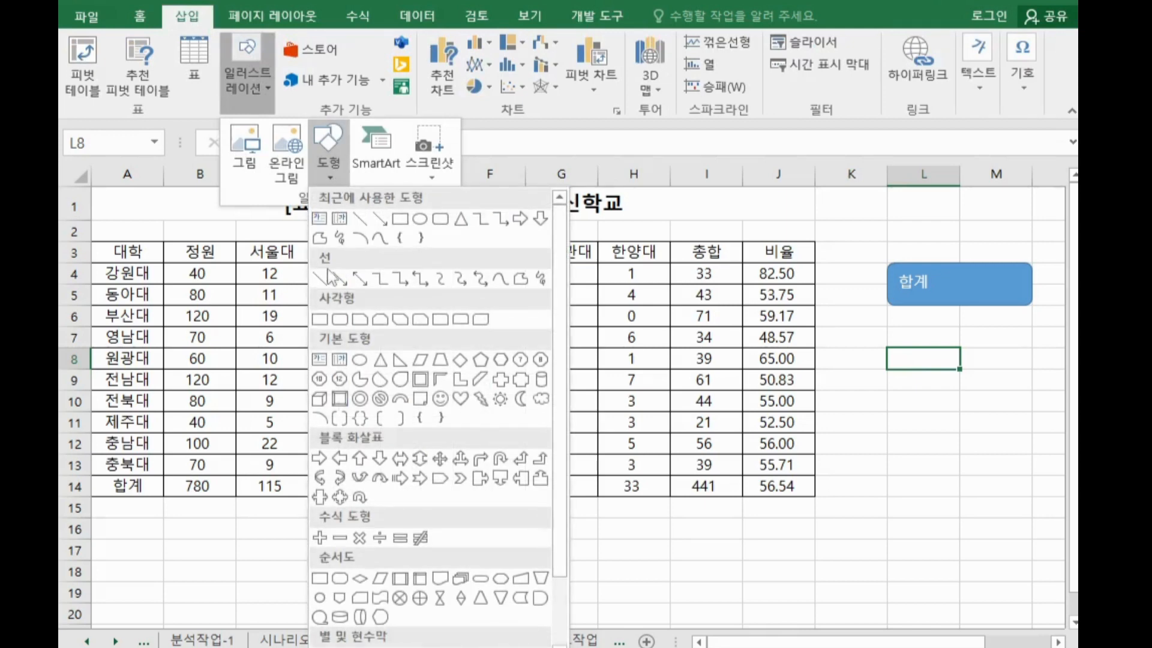
pyautogui.click(502, 382)
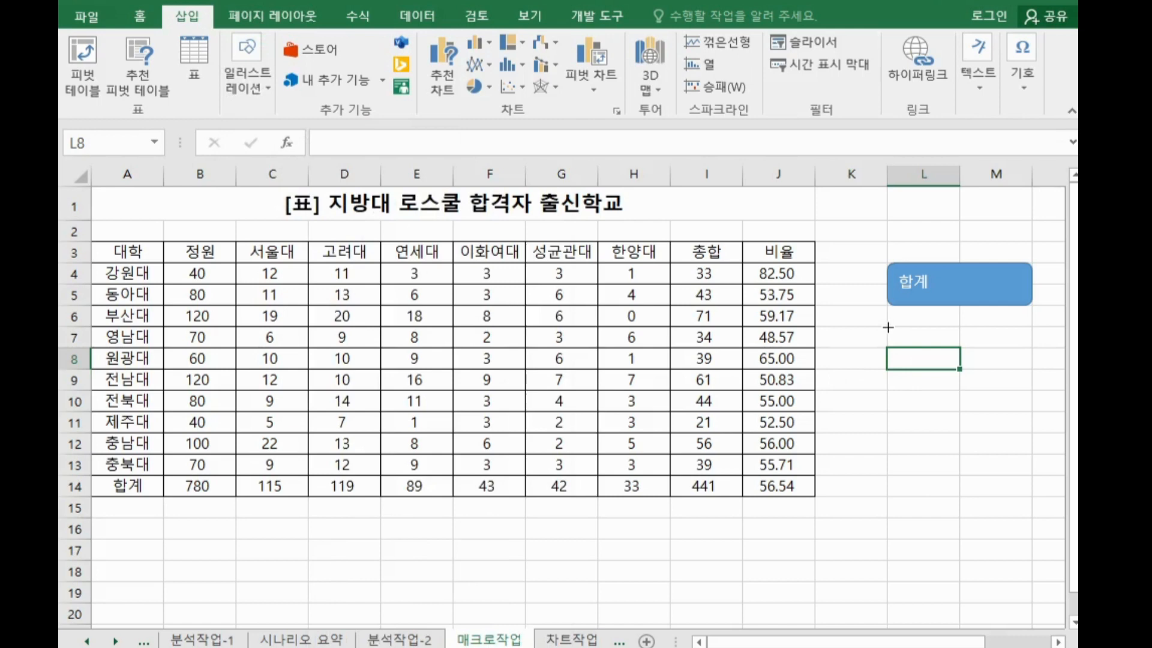
pyautogui.moveTo(888, 327); pyautogui.dragTo(1012, 378)
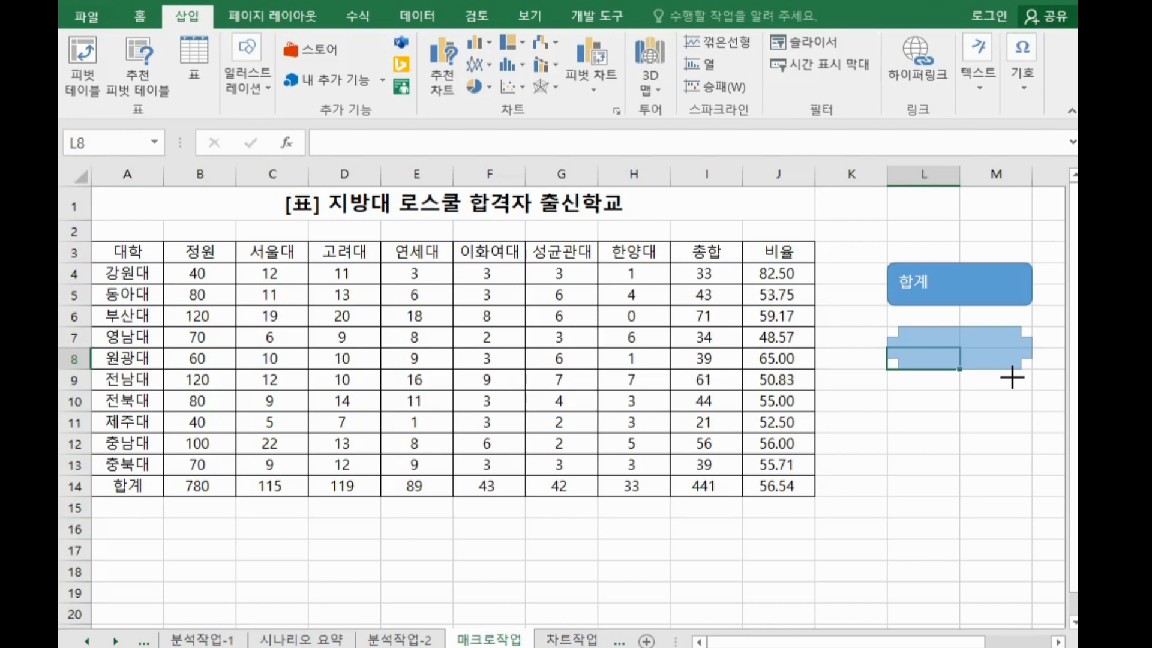
pyautogui.moveTo(1012, 377); pyautogui.dragTo(1013, 378)
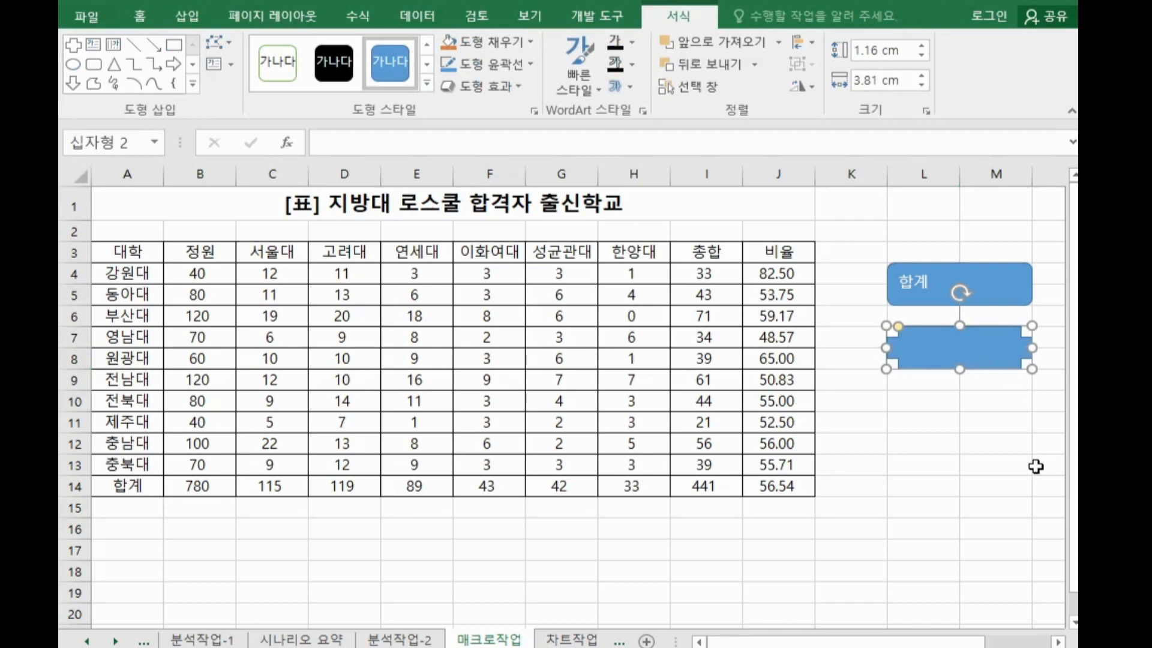
pyautogui.write('비율')
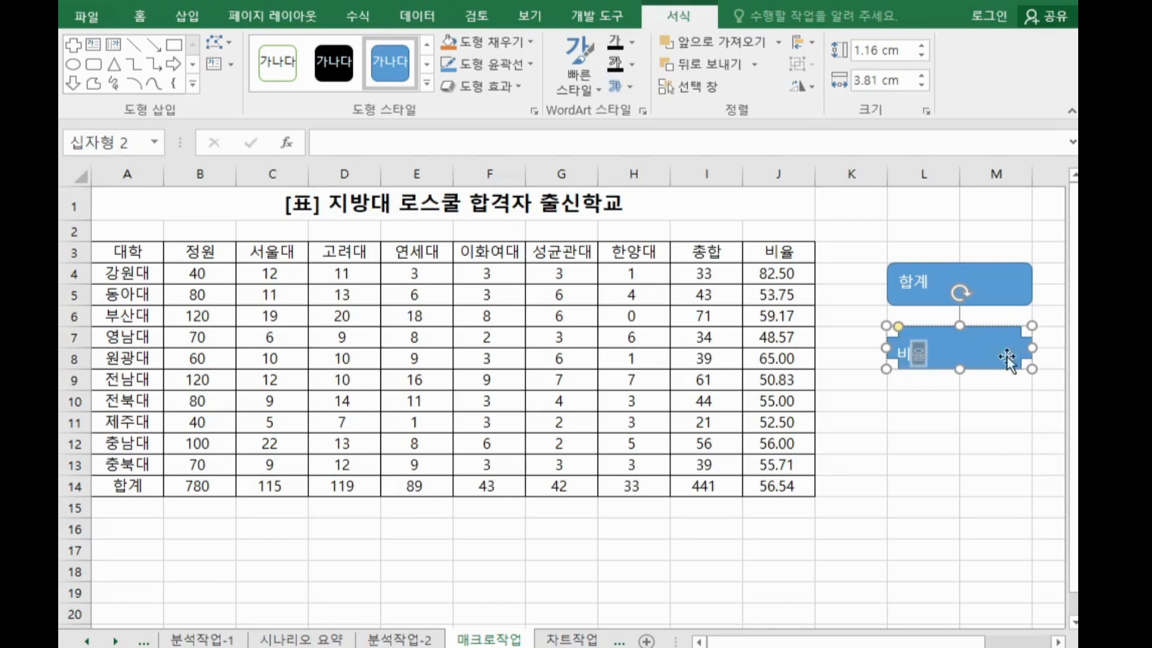
# Assign the 비율 macro to the cross shape
pyautogui.rightClick(986, 356)
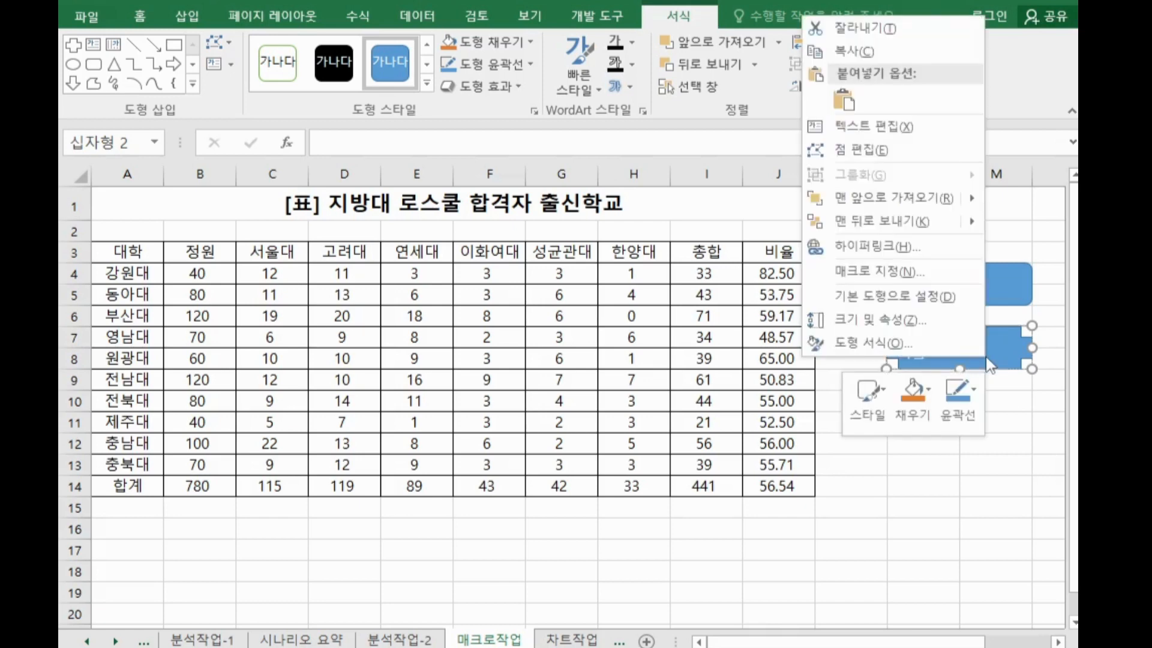
pyautogui.click(908, 273)
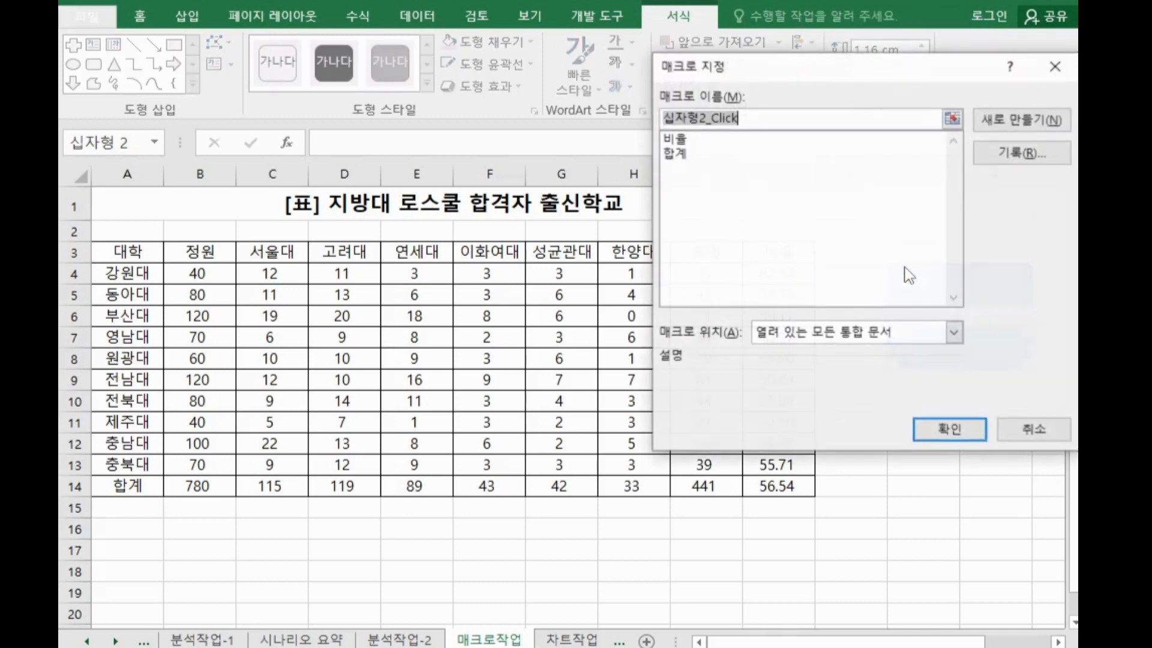
pyautogui.click(683, 141)
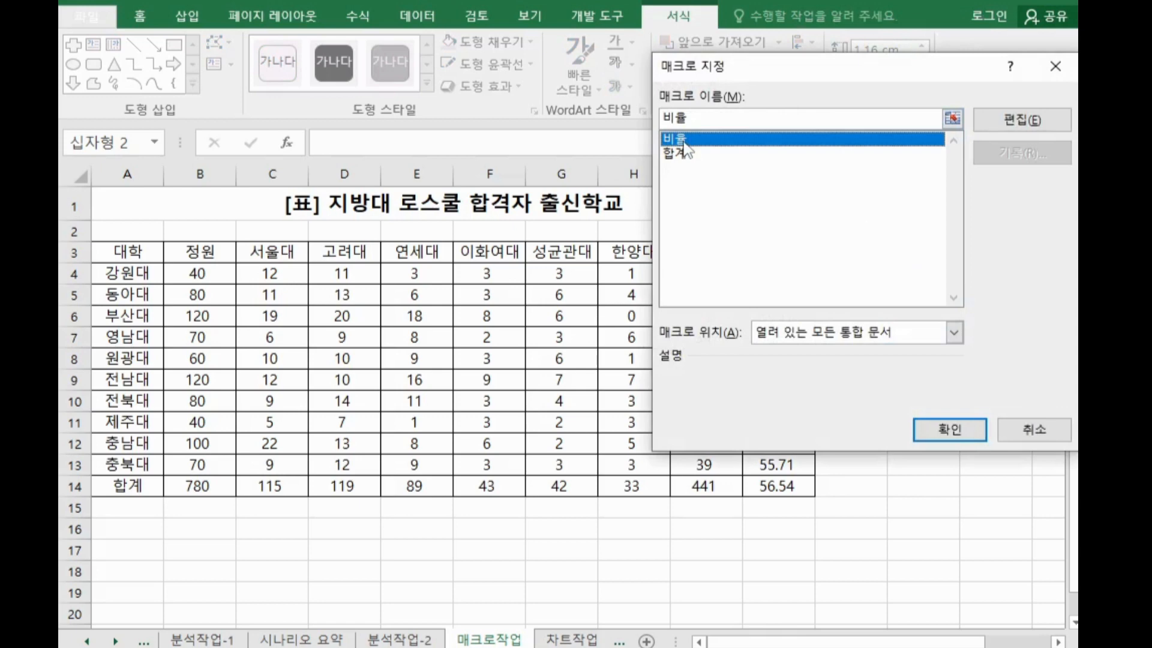
pyautogui.click(930, 422)
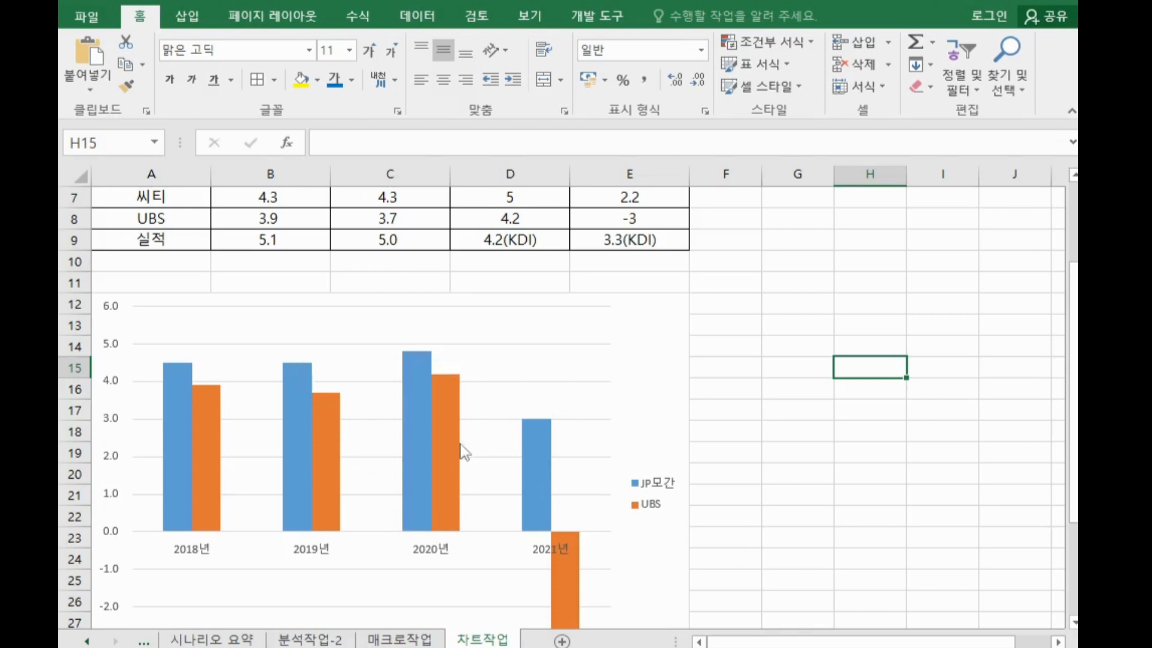
# Change the chart type to a line chart with markers (표식이 있는 꺾은선형)
pyautogui.rightClick(631, 342)
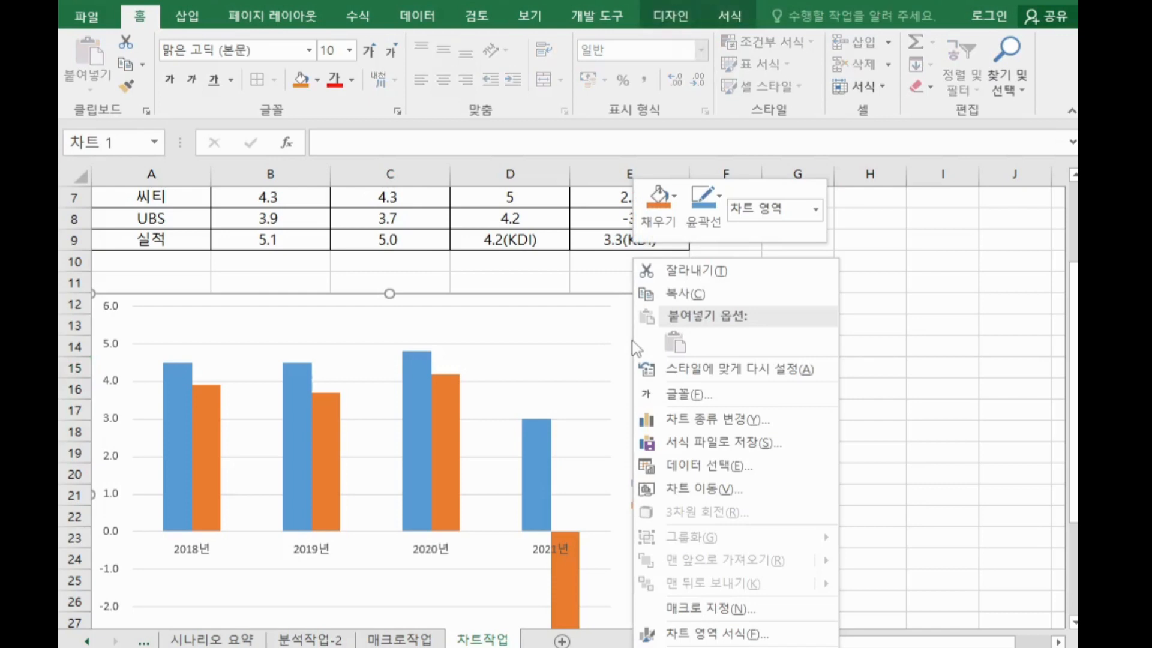
pyautogui.click(688, 422)
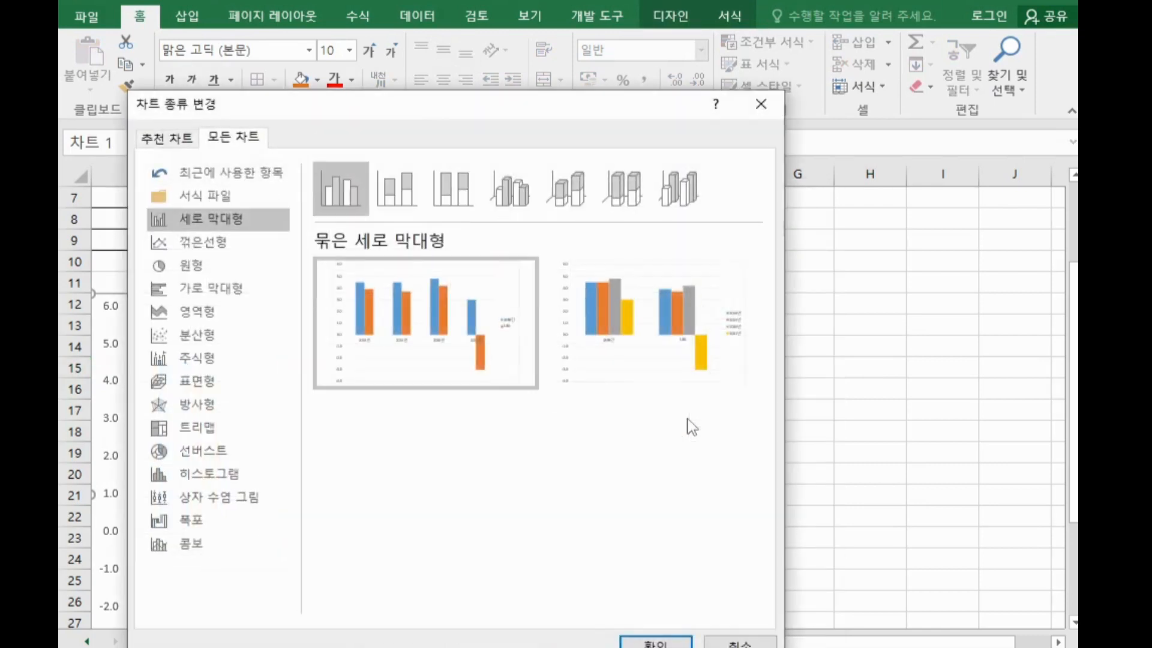
pyautogui.click(187, 252)
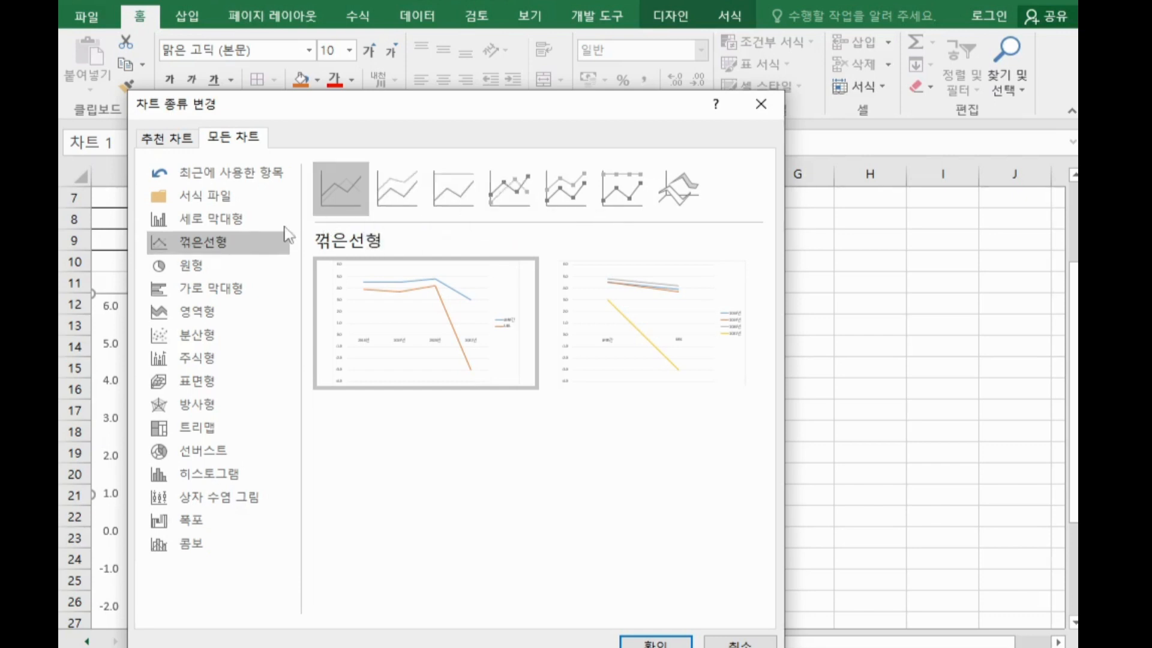
pyautogui.click(516, 193)
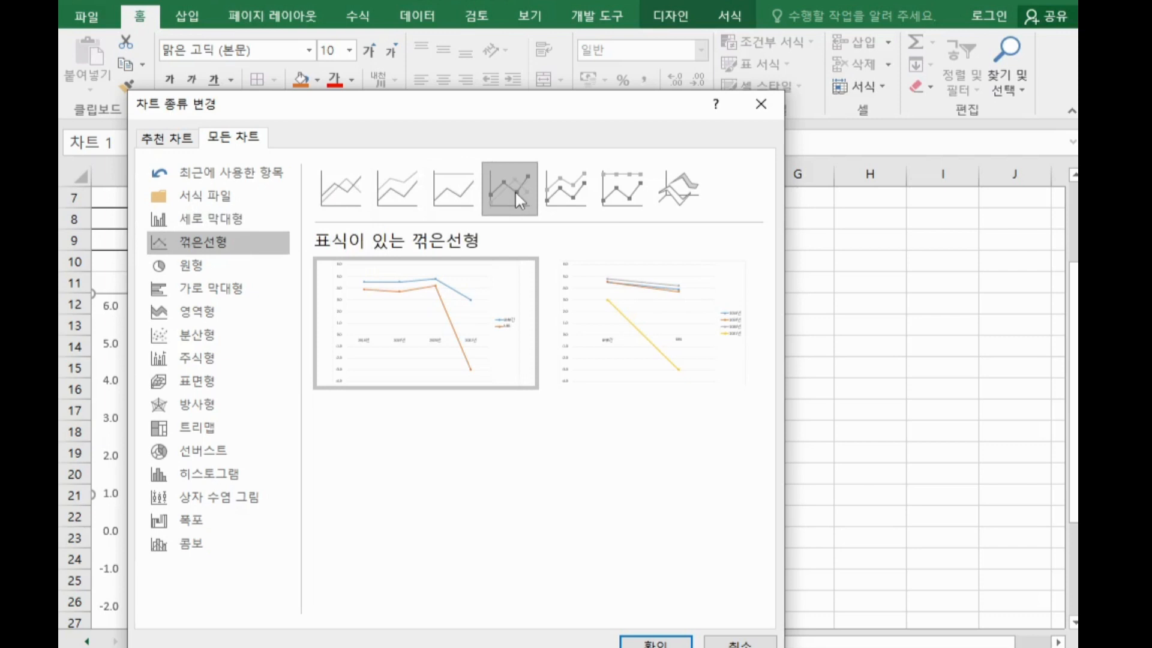
pyautogui.click(656, 642)
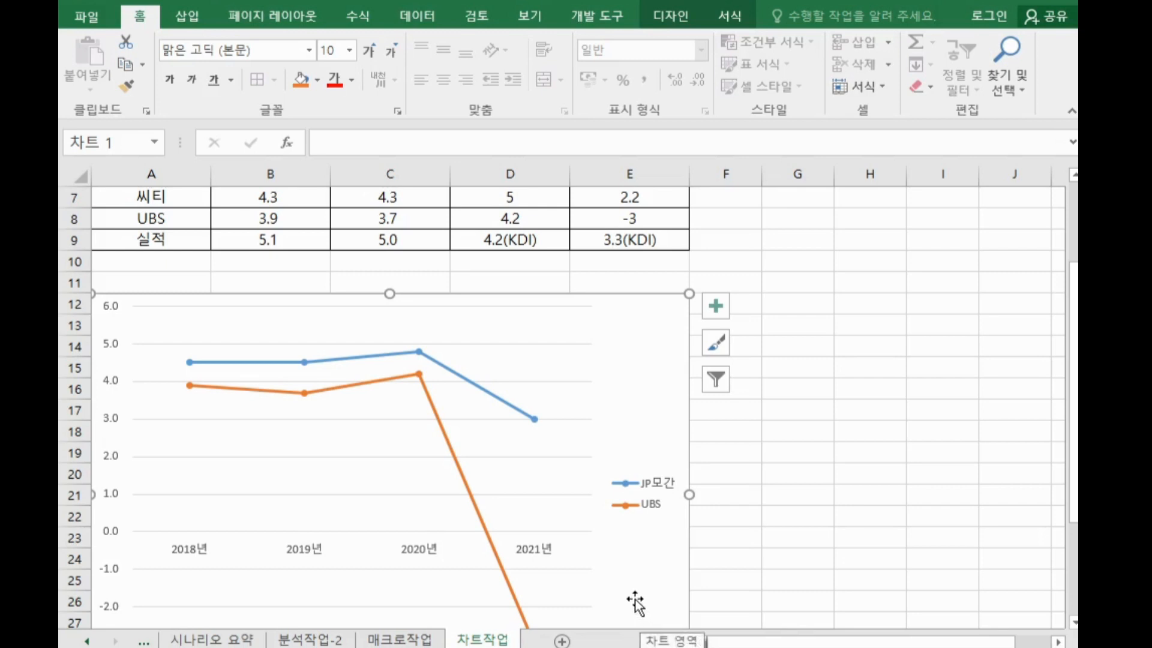
# Copy the 모건스탠리 row A5:E5 and paste it into the chart as a new series
pyautogui.scroll(1, 637, 606)
pyautogui.scroll(1, 252, 339)
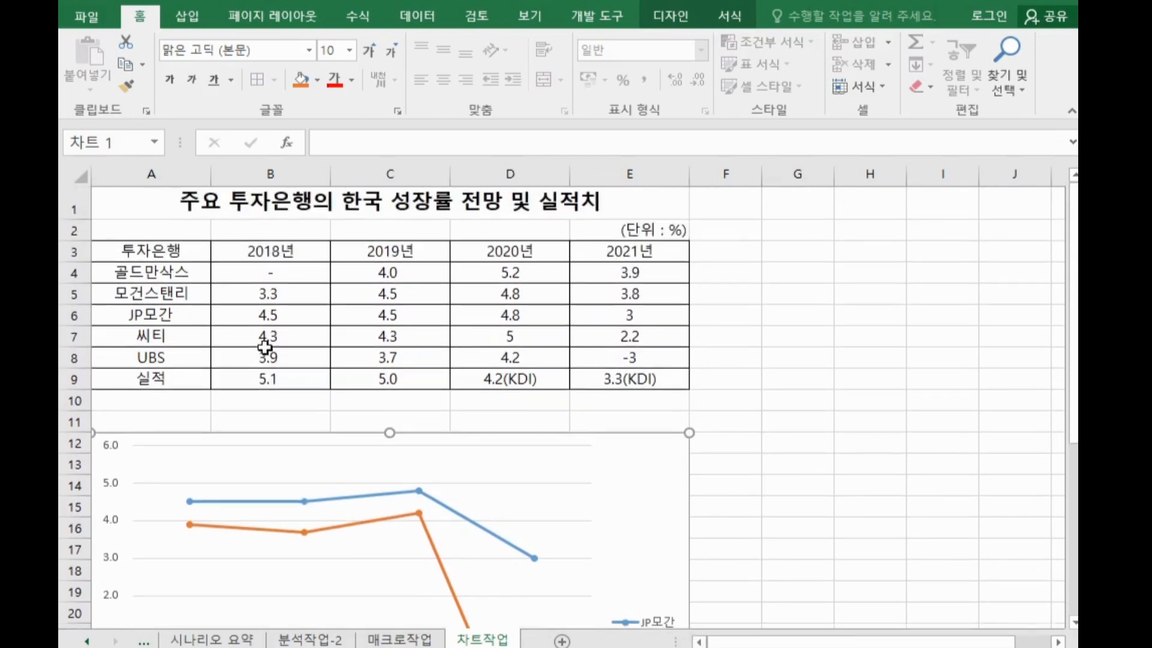
pyautogui.click(165, 287)
pyautogui.moveTo(165, 286); pyautogui.dragTo(630, 291)
pyautogui.scroll(-1, 592, 424)
pyautogui.scroll(-2, 592, 425)
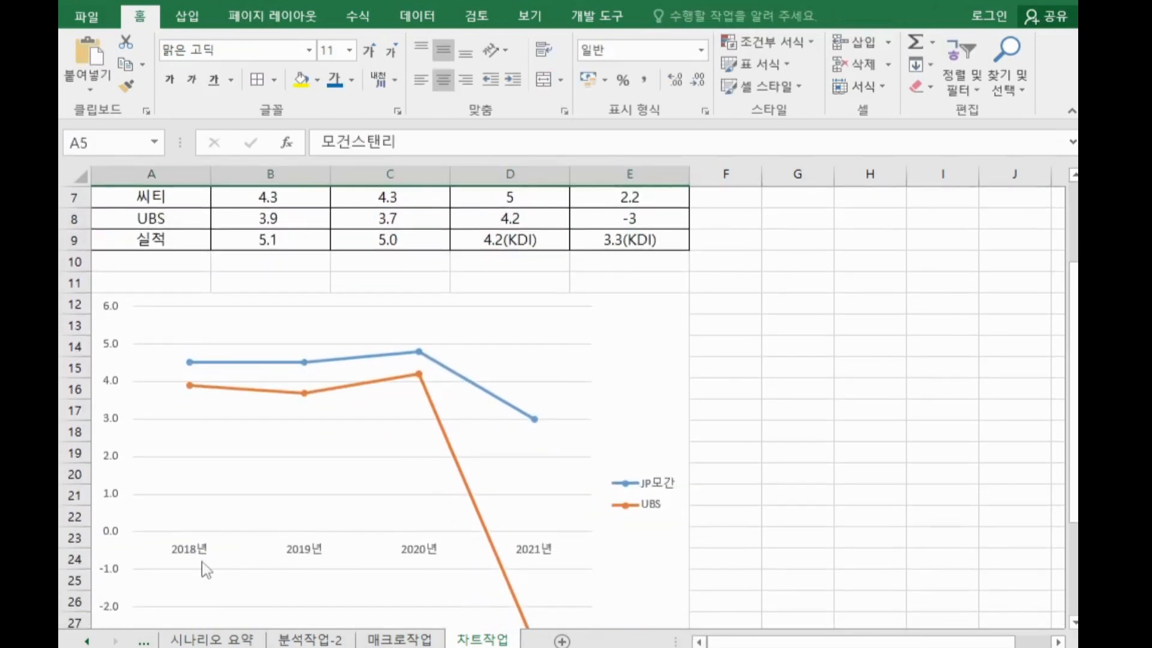
pyautogui.scroll(2, 526, 560)
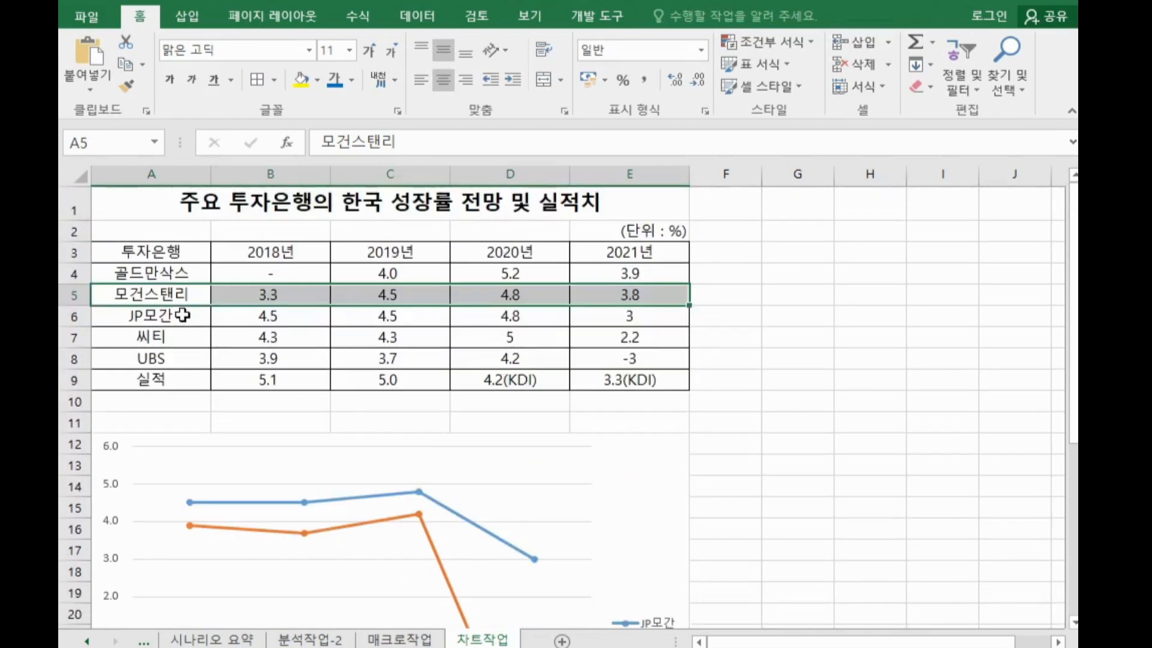
pyautogui.moveTo(180, 293); pyautogui.dragTo(596, 294)
pyautogui.moveTo(170, 294); pyautogui.dragTo(616, 294)
pyautogui.hotkey('ctrl', 'c')
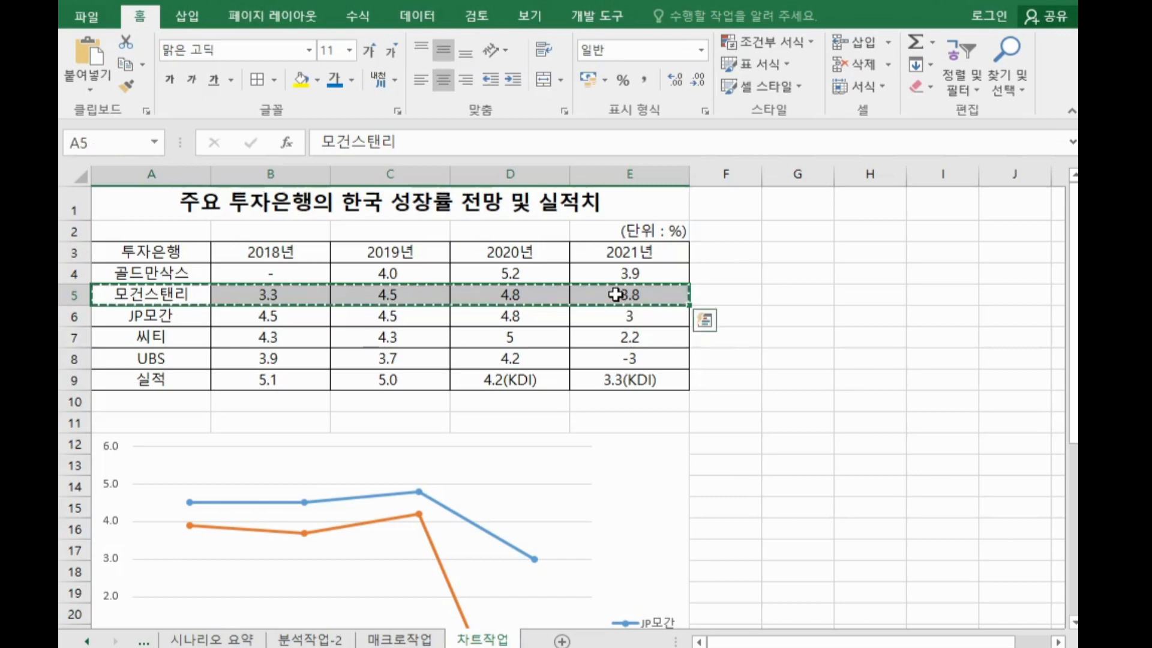
pyautogui.scroll(-2, 648, 408)
pyautogui.click(647, 360)
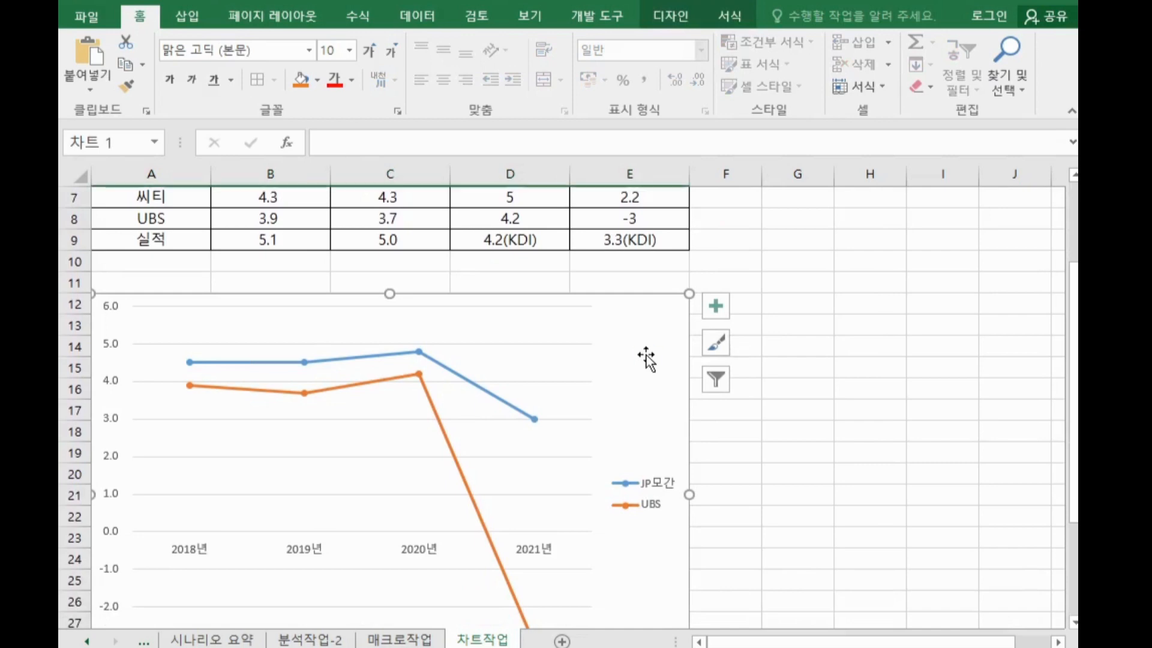
pyautogui.hotkey('ctrl', 'v')
pyautogui.scroll(2, 648, 359)
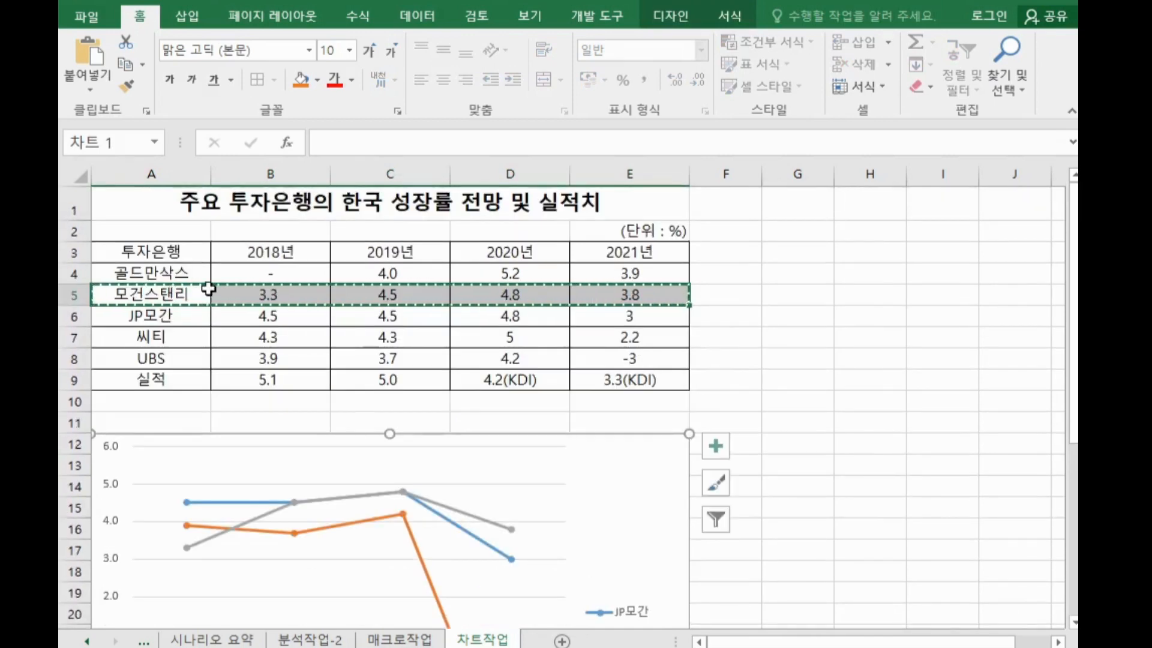
pyautogui.click(177, 294)
pyautogui.moveTo(281, 292); pyautogui.dragTo(637, 292)
pyautogui.scroll(-2, 614, 362)
pyautogui.click(655, 385)
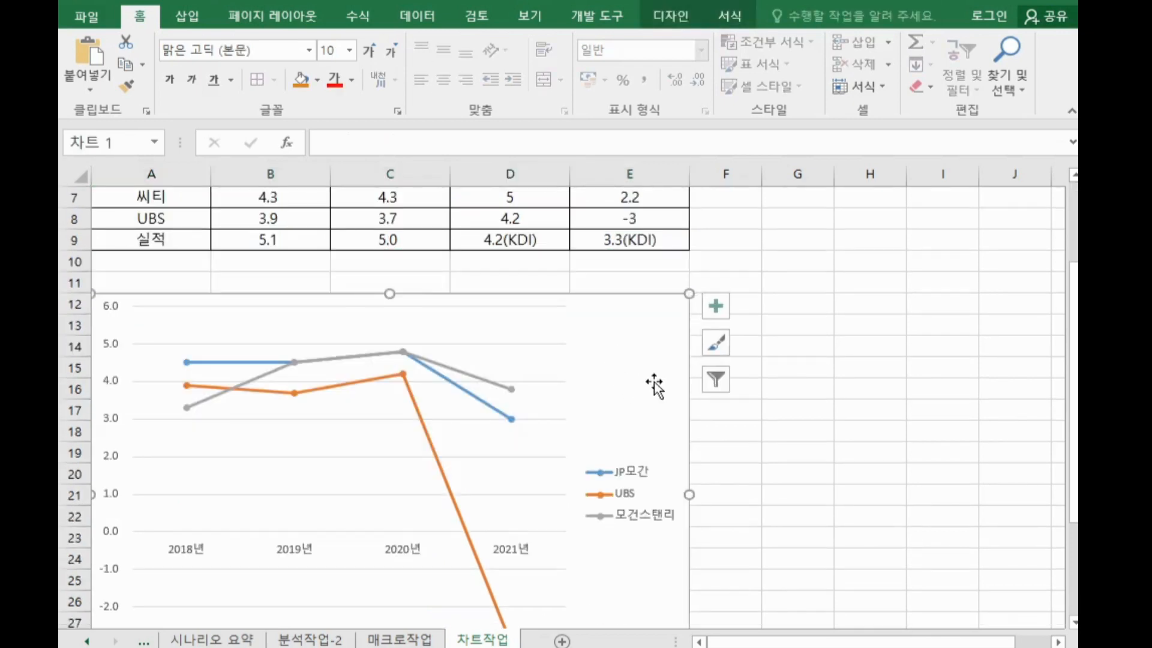
pyautogui.scroll(-2, 654, 387)
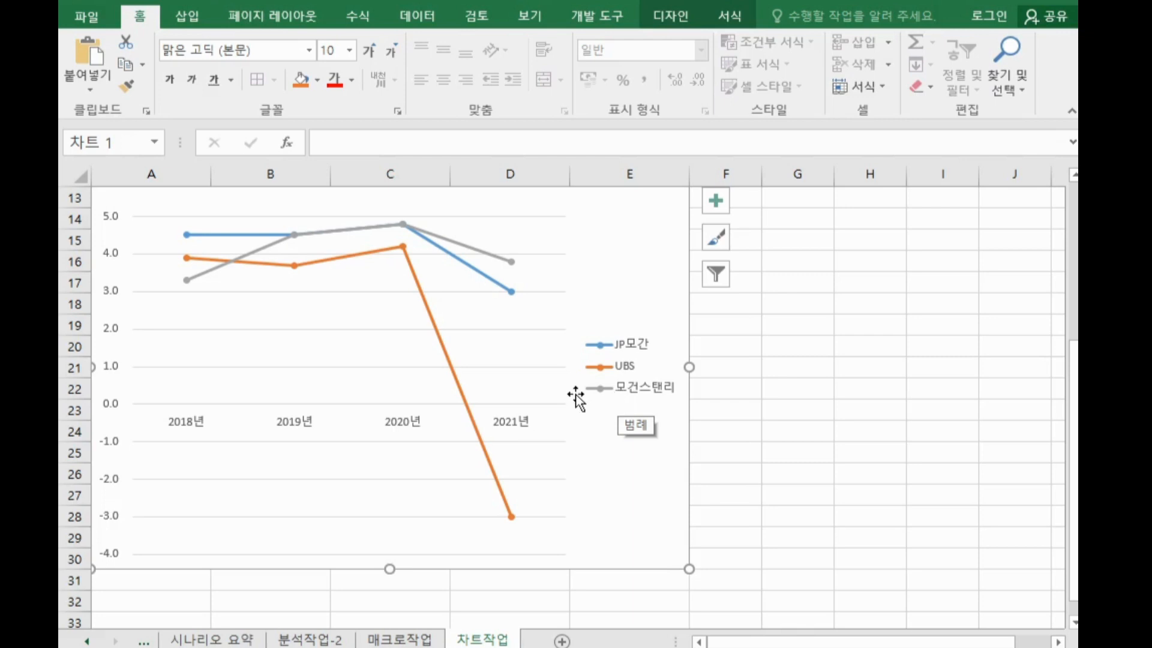
pyautogui.scroll(1, 534, 360)
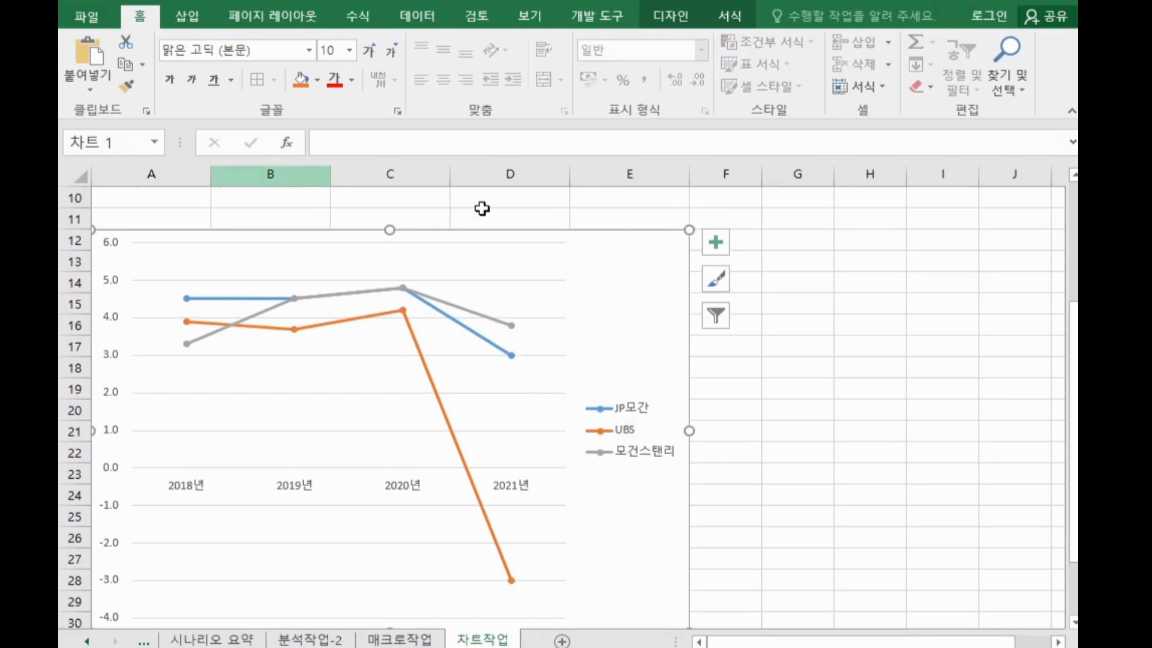
# Add a chart title and format it with the 궁서체 font, bold, at size 12
pyautogui.click(718, 244)
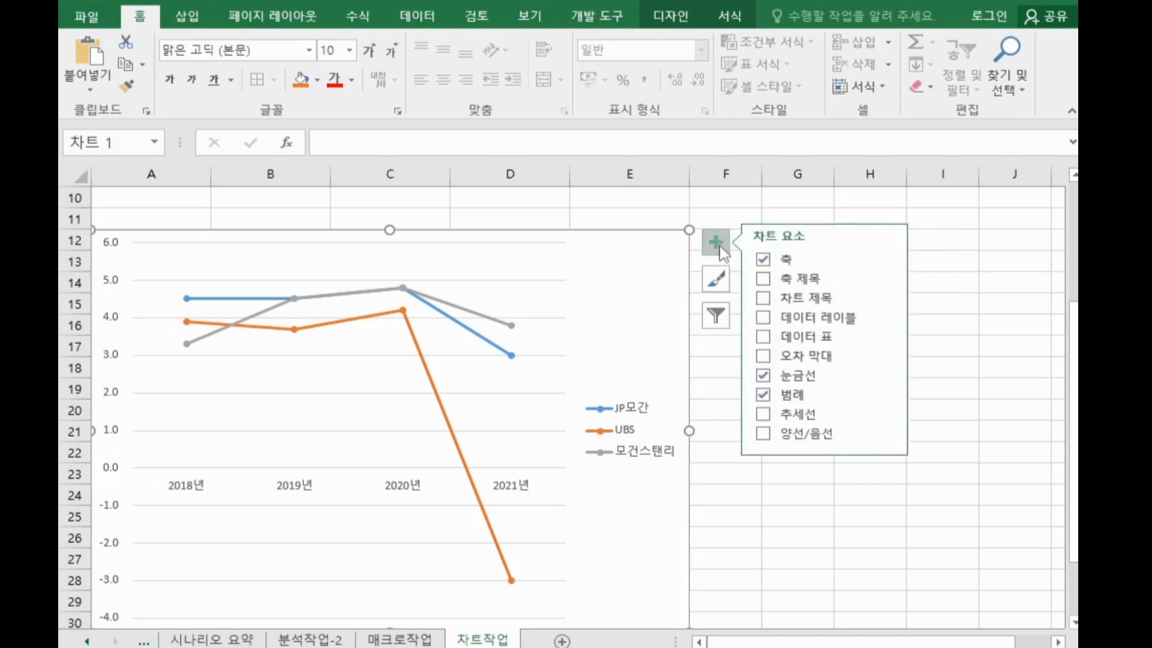
pyautogui.click(794, 300)
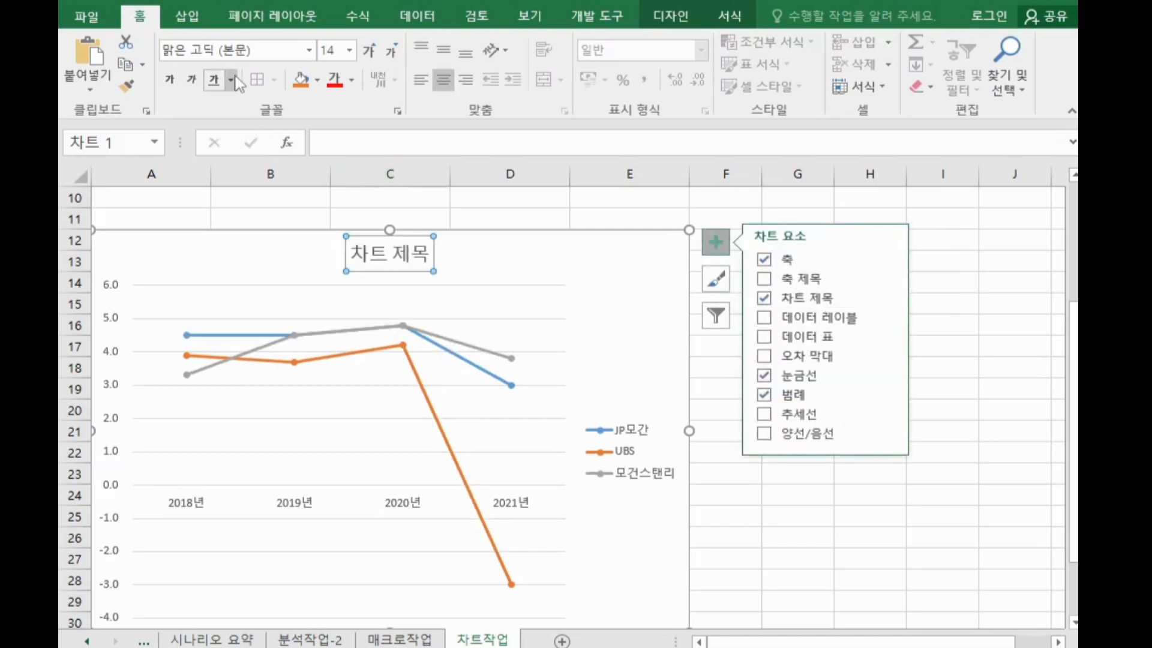
pyautogui.click(230, 55)
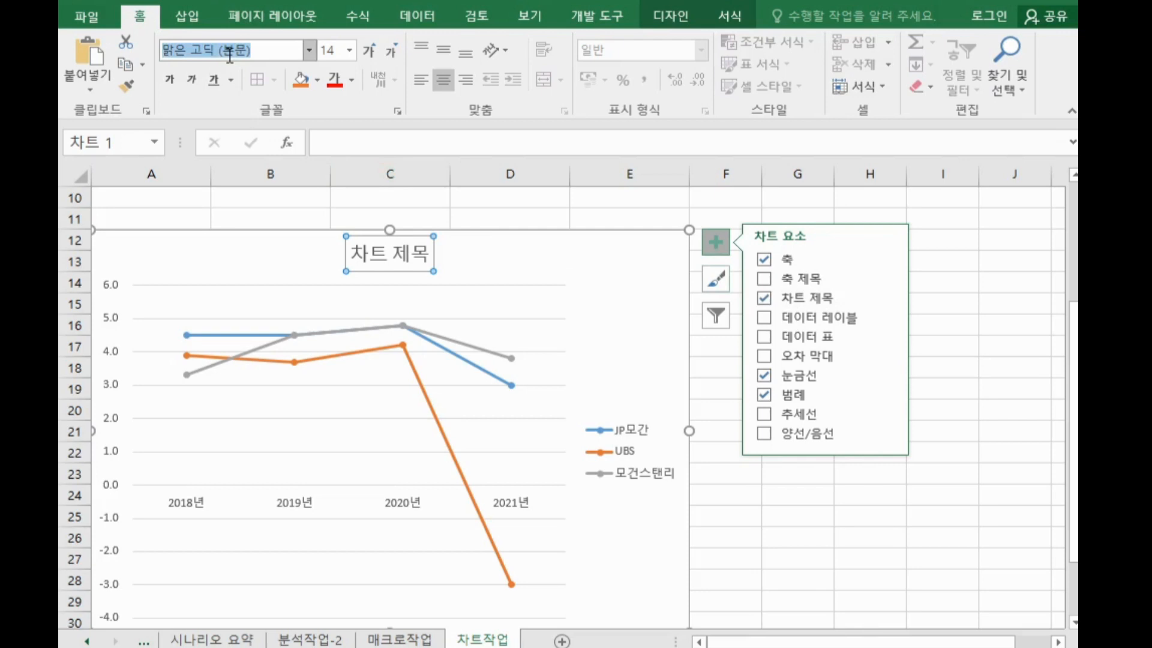
pyautogui.write('궁서체')
pyautogui.press('Return')
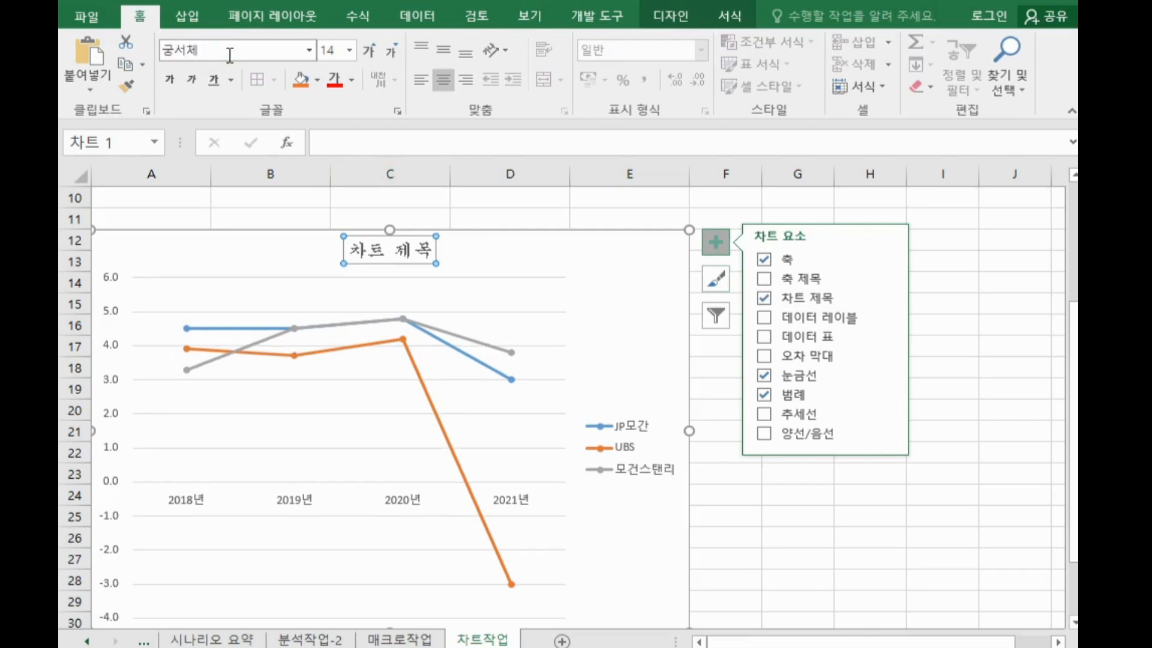
pyautogui.click(168, 90)
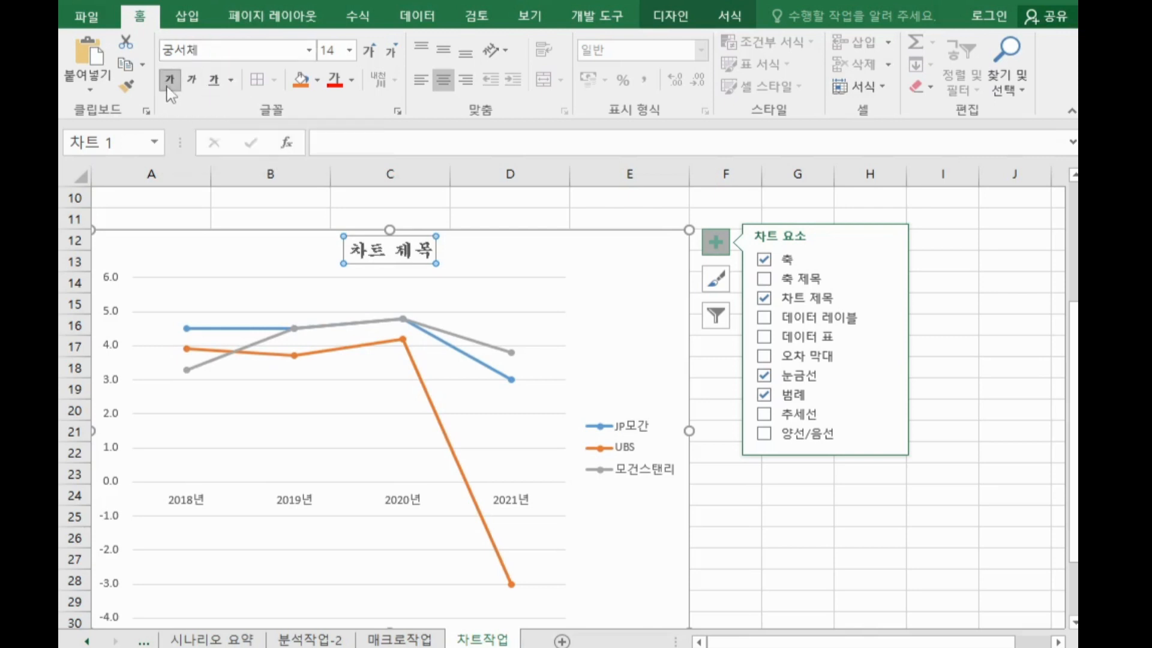
pyautogui.click(328, 50)
pyautogui.write('1')
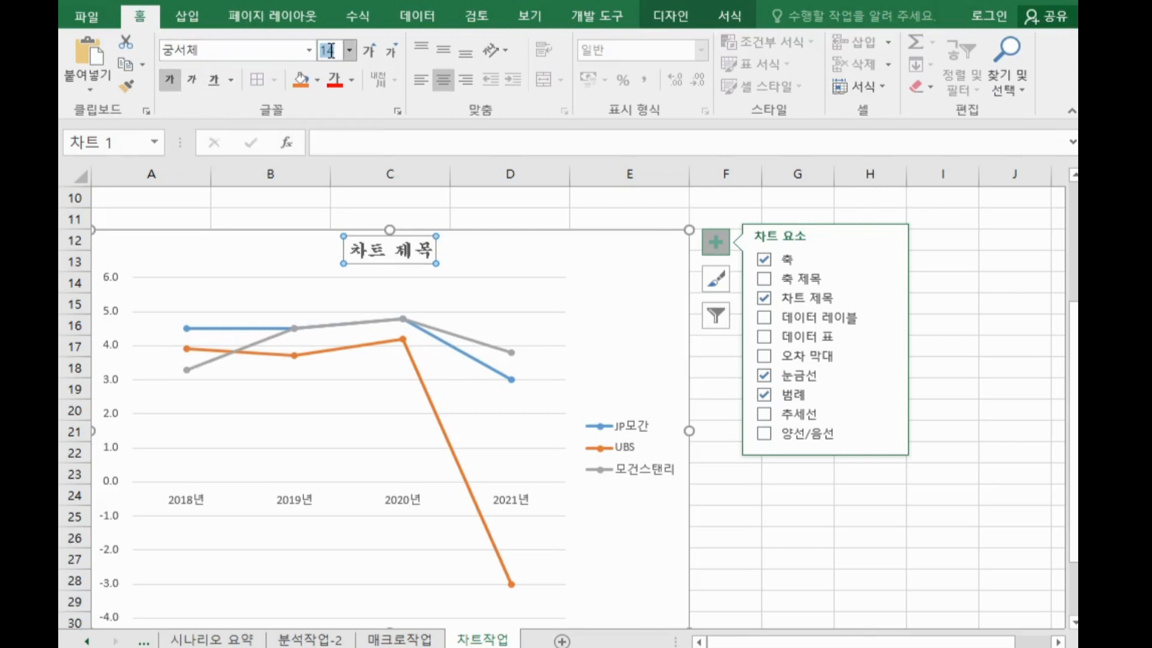
pyautogui.write('2')
pyautogui.press('Return')
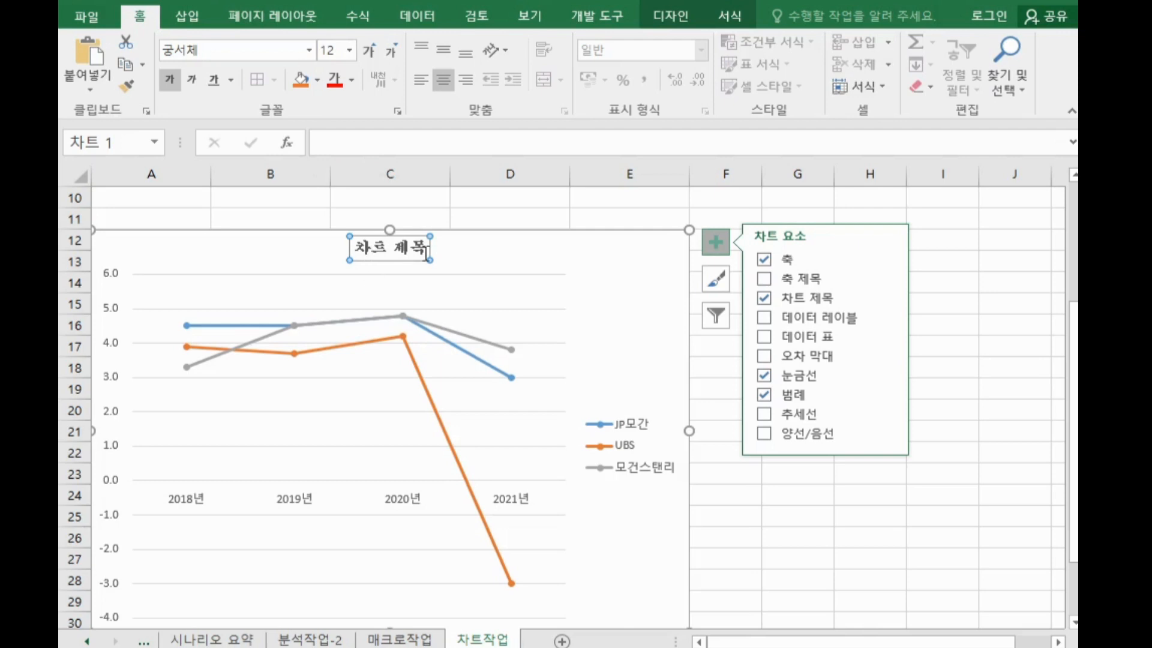
# Set the chart title text to 한국 성장률 전망 및 실적
pyautogui.click(340, 144)
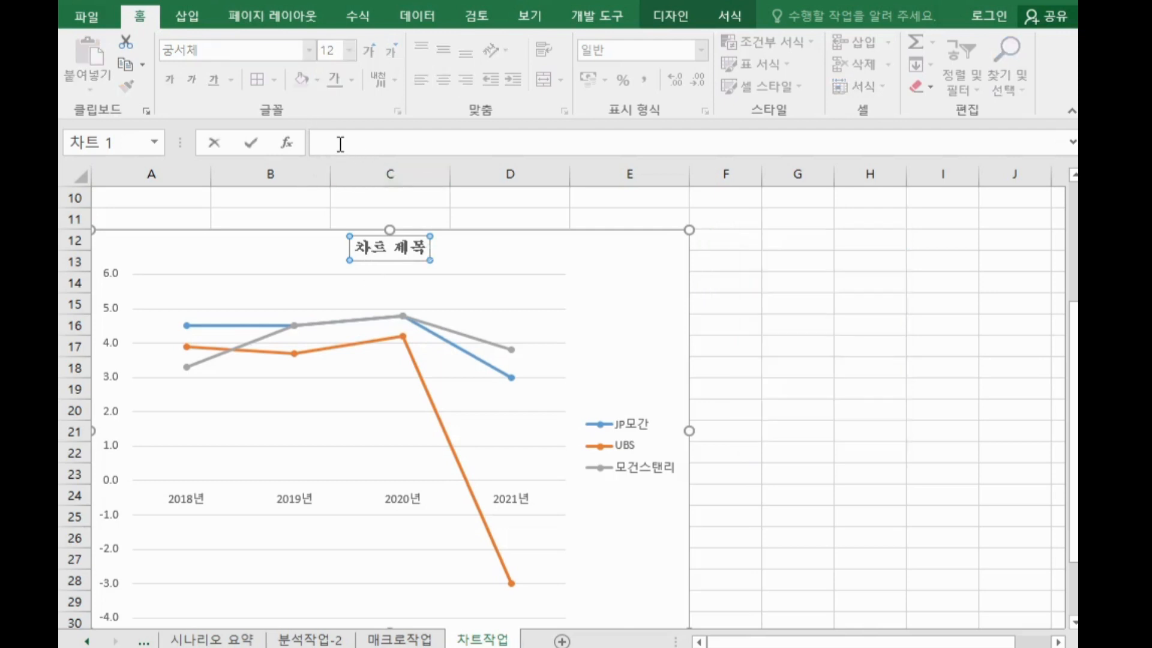
pyautogui.write('한국 성장ㄹ')
pyautogui.write('률 전망 ㅁ')
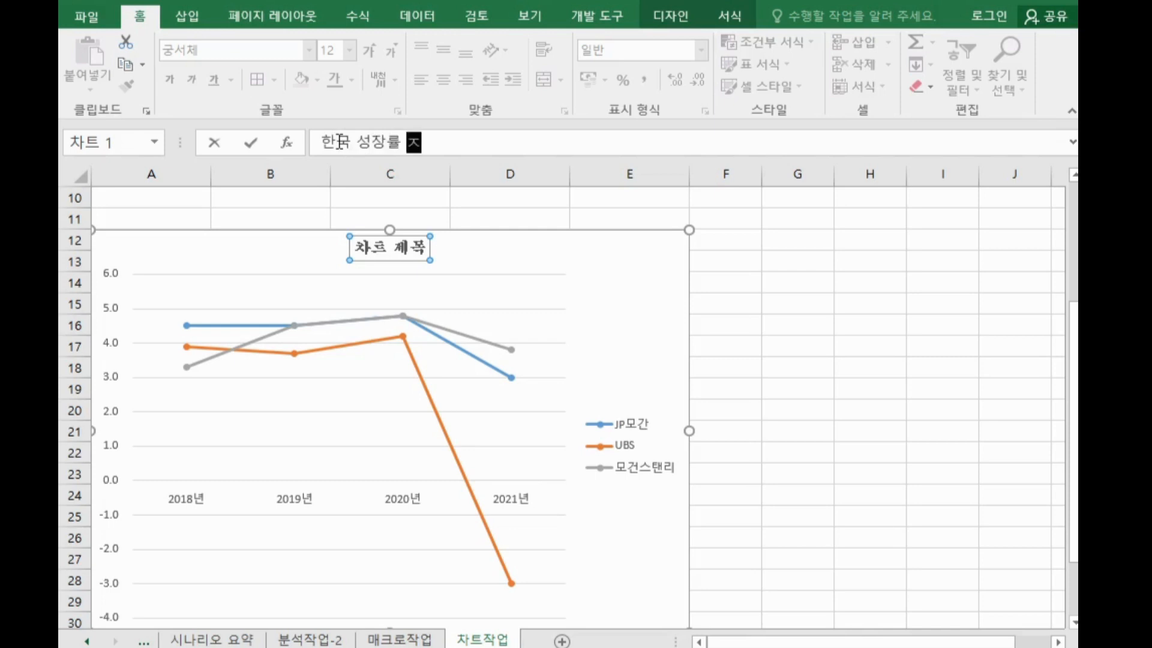
pyautogui.write('실적')
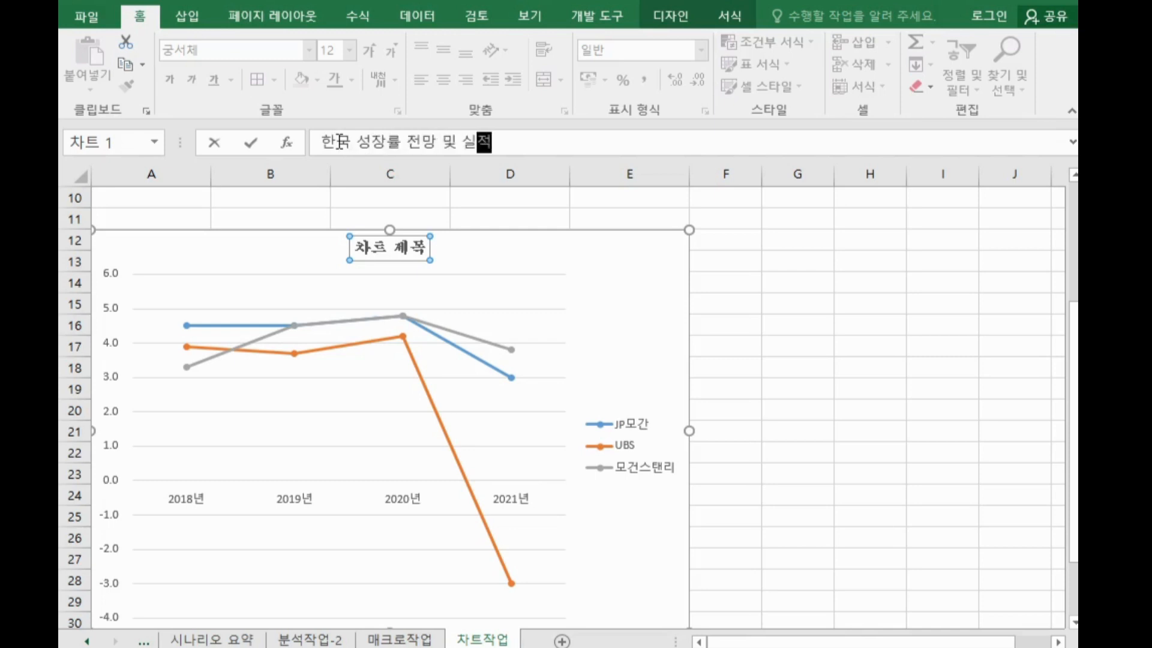
pyautogui.press('Return')
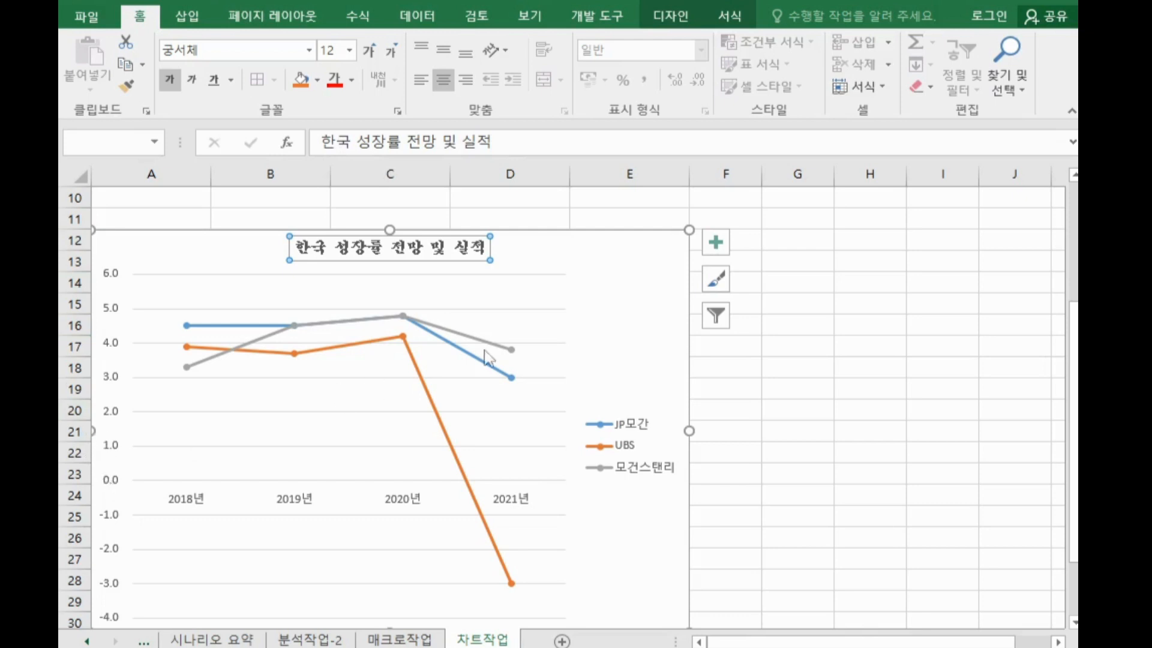
# Add axis titles and set the vertical axis title text to (단위 : %)
pyautogui.click(716, 244)
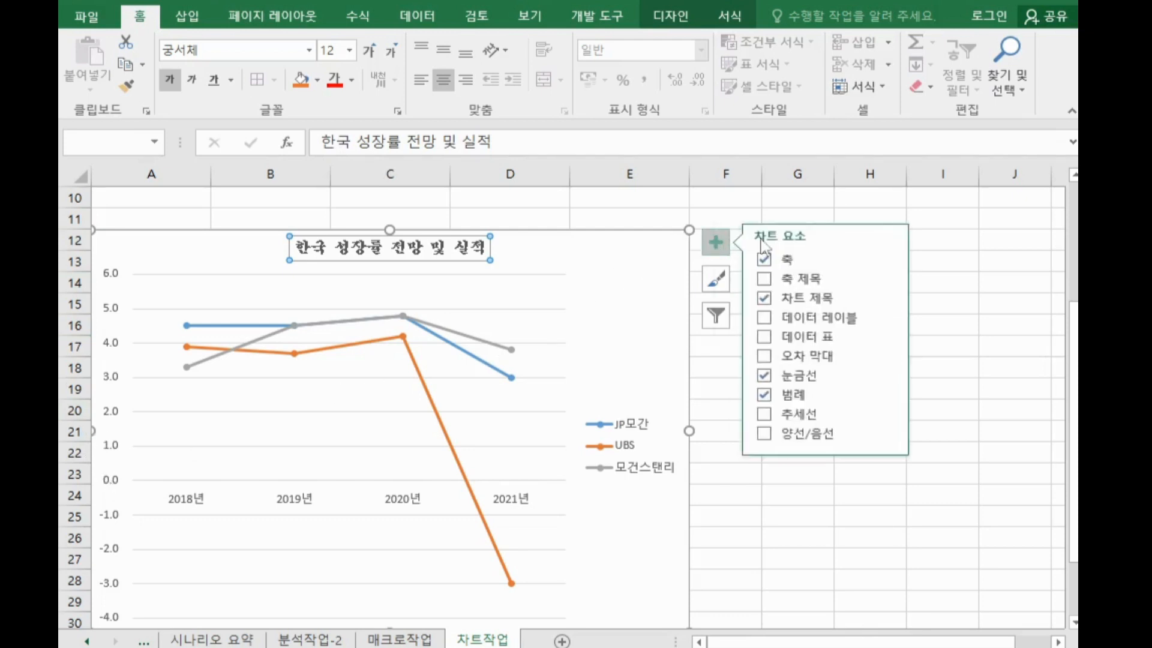
pyautogui.click(809, 281)
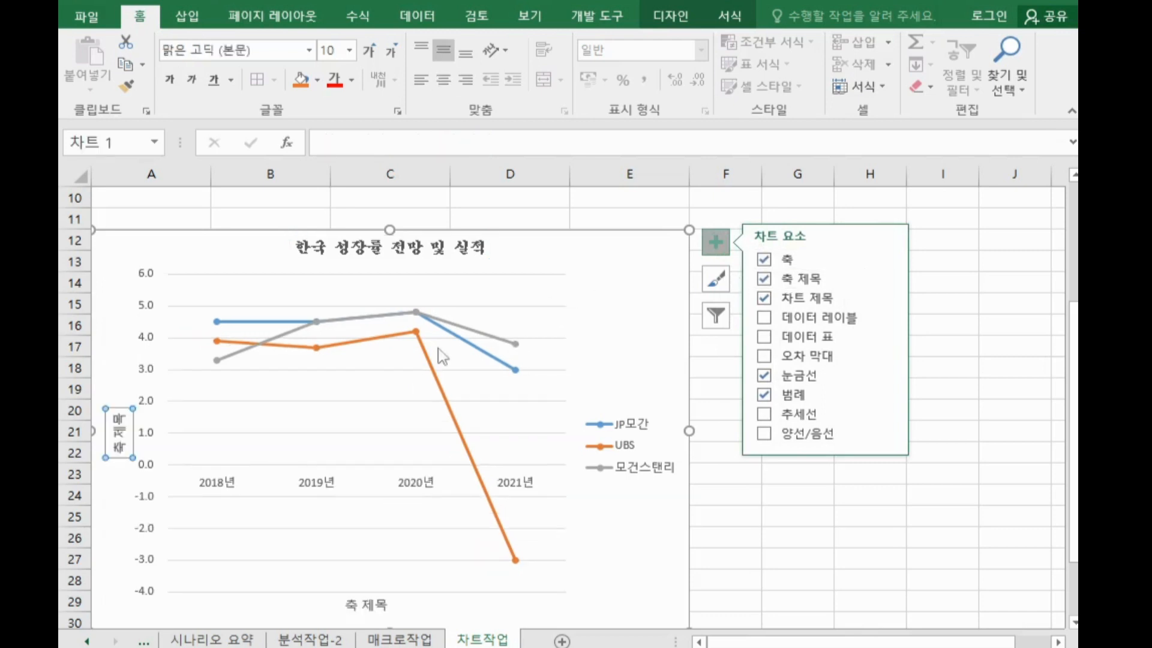
pyautogui.click(372, 145)
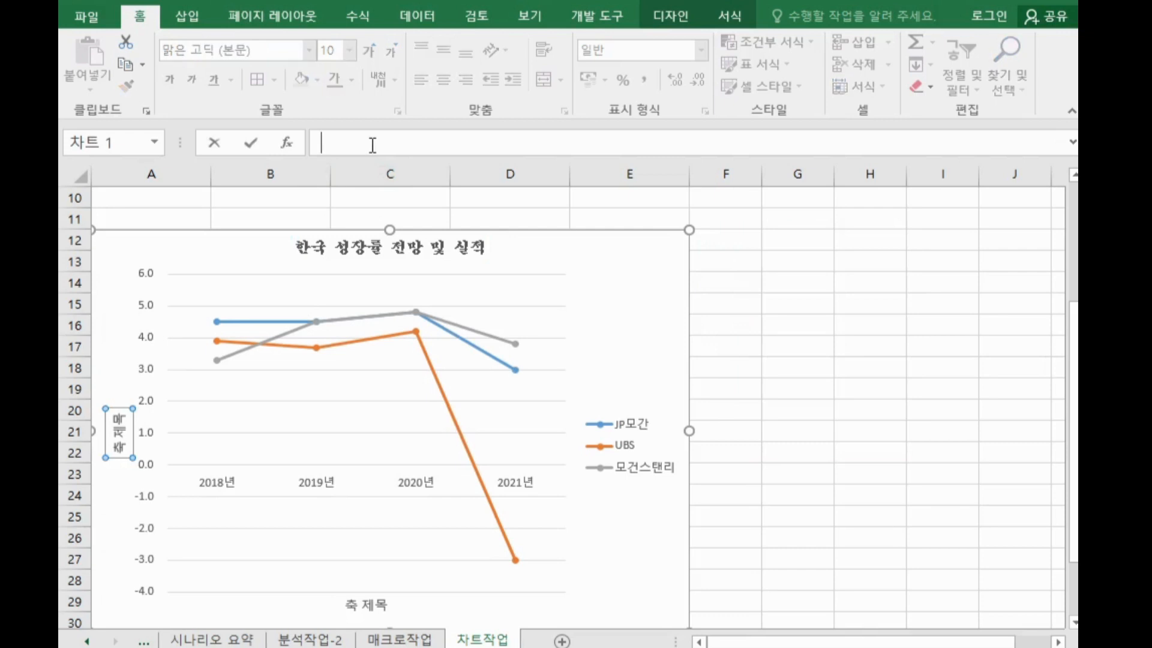
pyautogui.write('(단위 : %)')
pyautogui.press('Return')
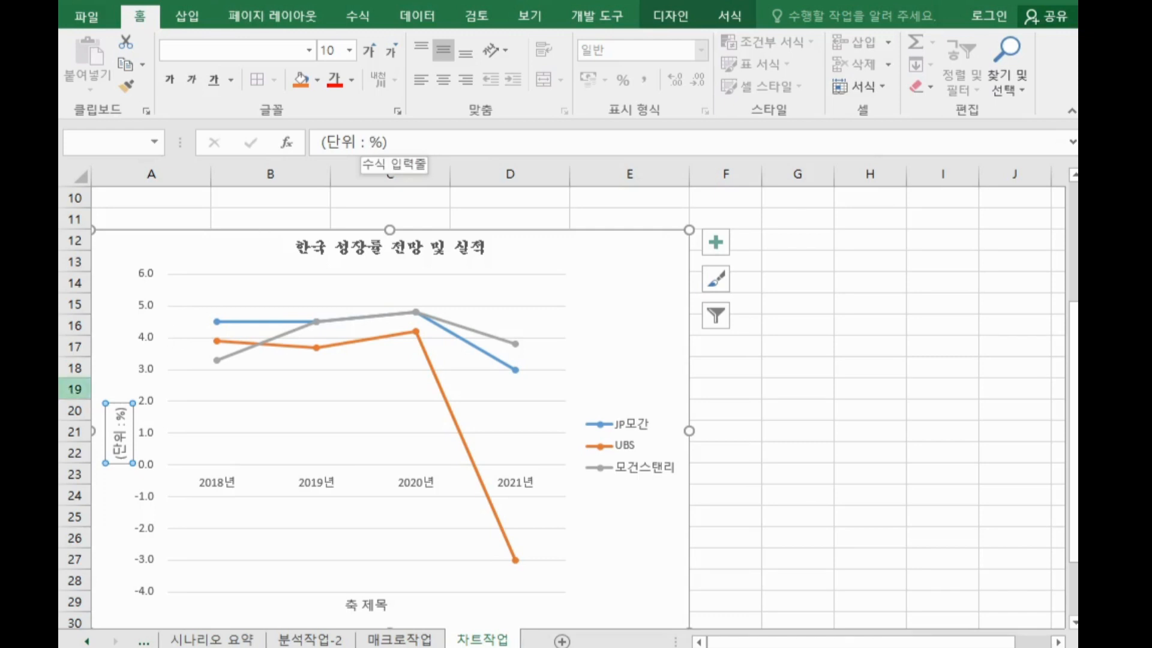
# Set the vertical axis title's text direction to 가로 (horizontal)
pyautogui.doubleClick(114, 402)
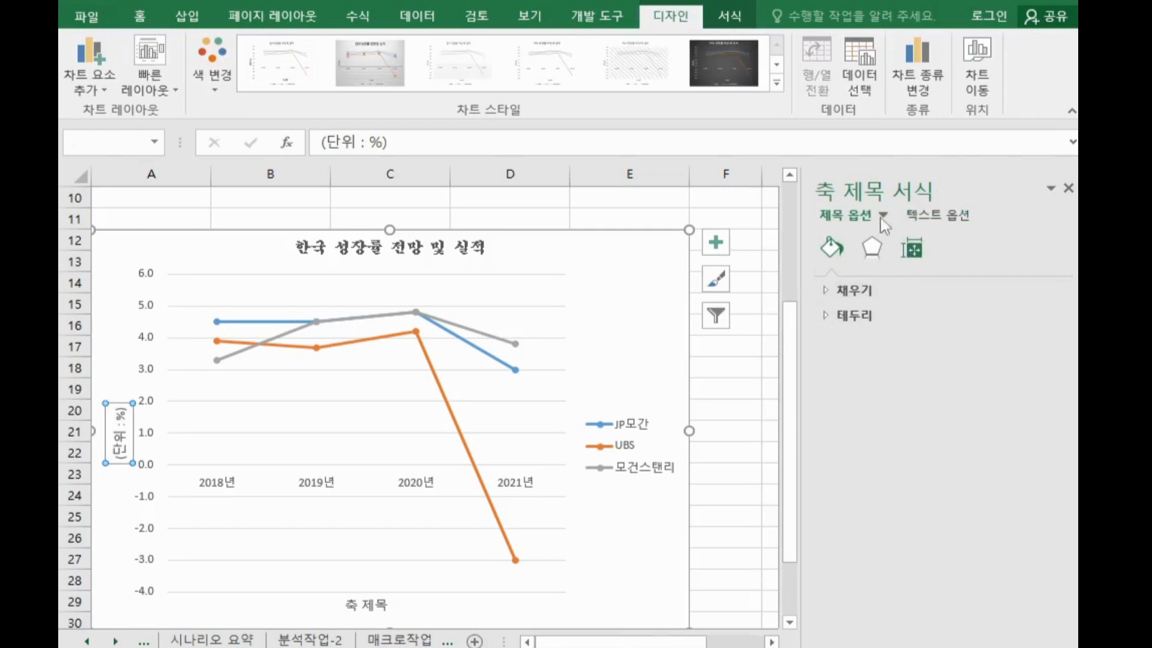
pyautogui.click(919, 257)
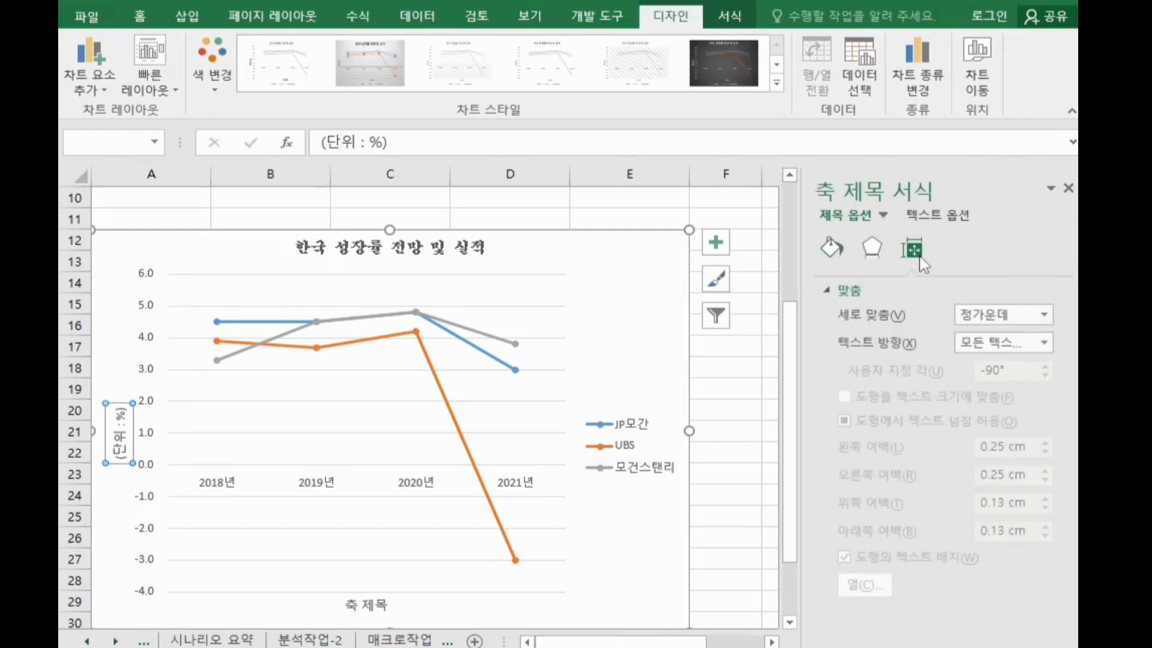
pyautogui.click(978, 346)
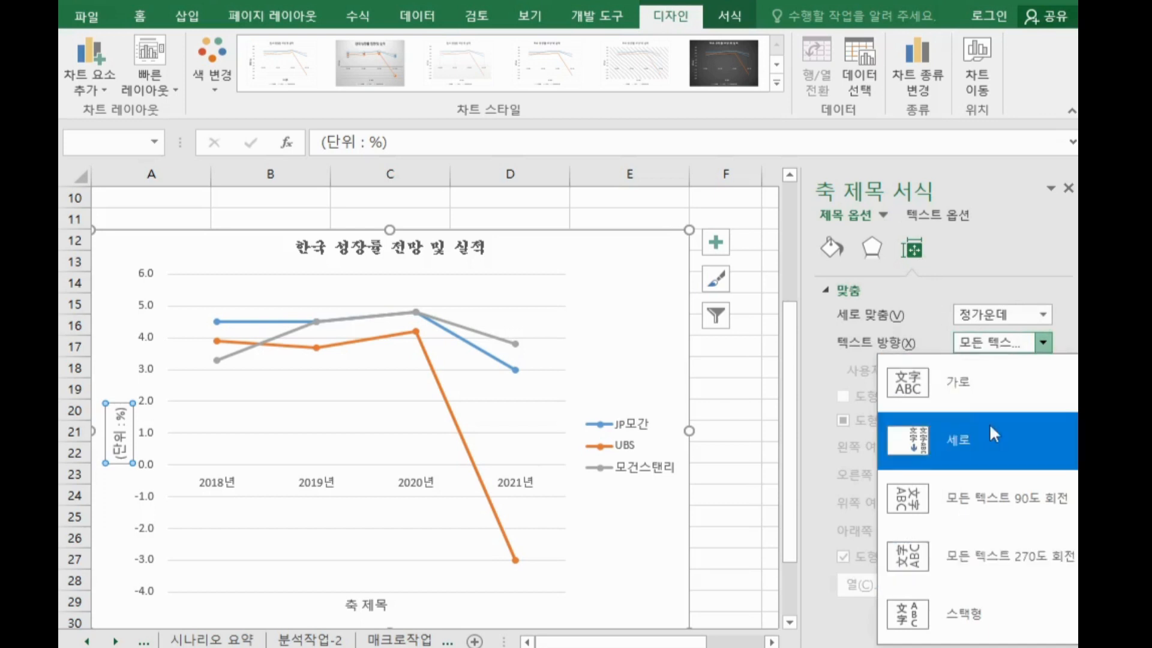
pyautogui.click(971, 389)
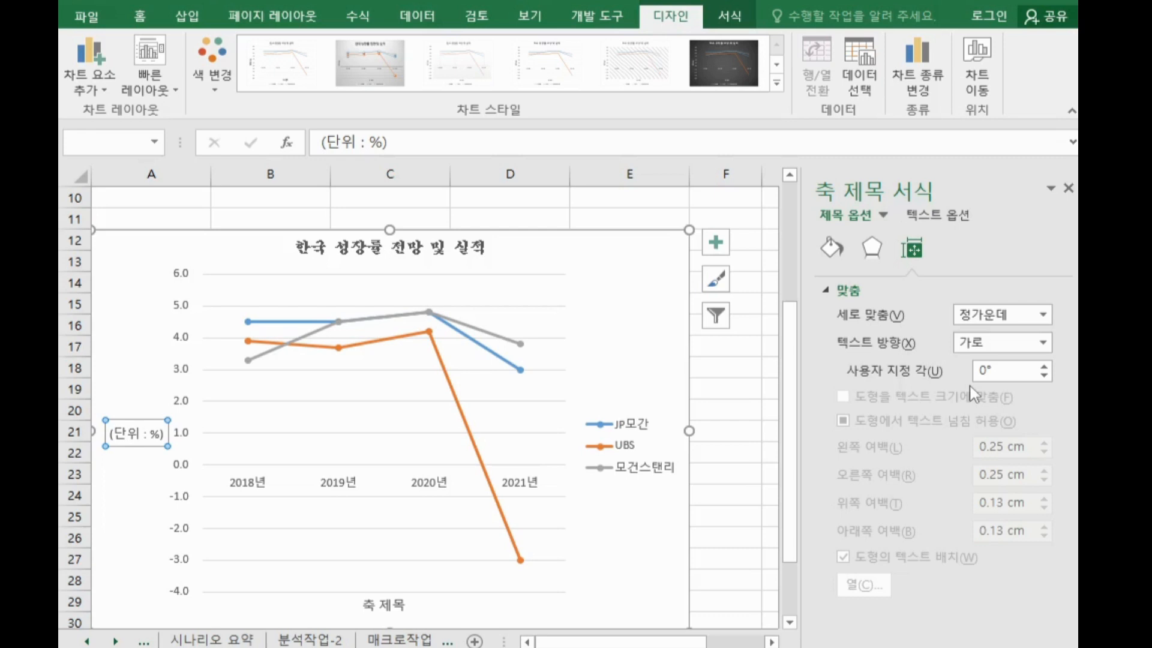
pyautogui.click(1064, 189)
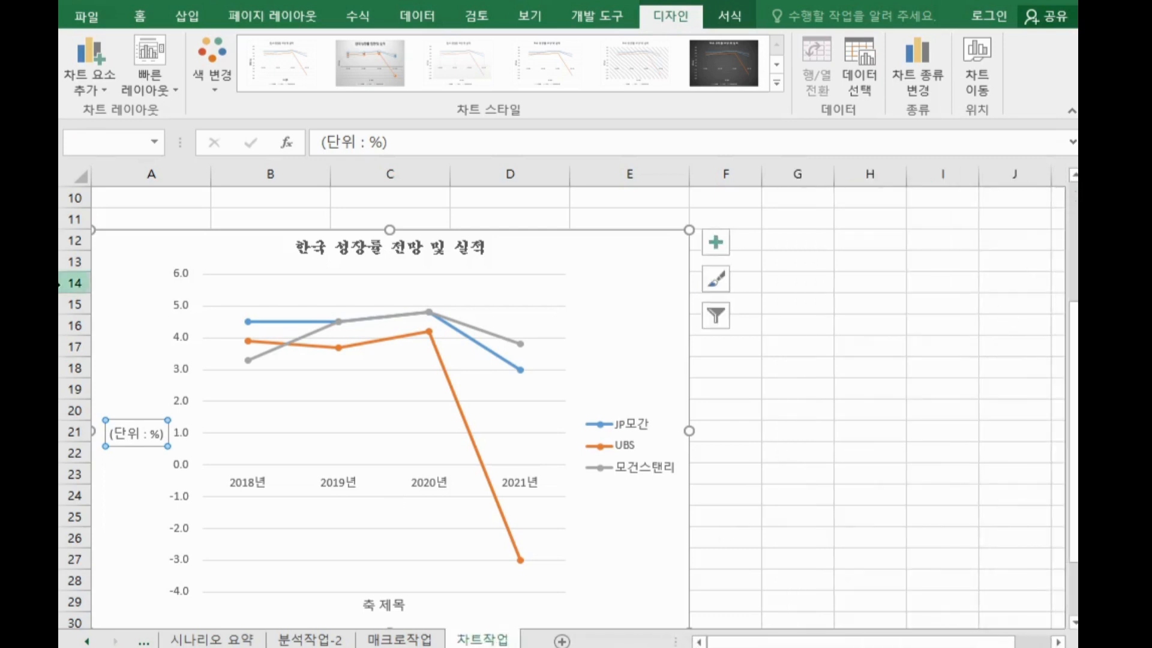
# Set the vertical axis major unit to 2
pyautogui.doubleClick(179, 343)
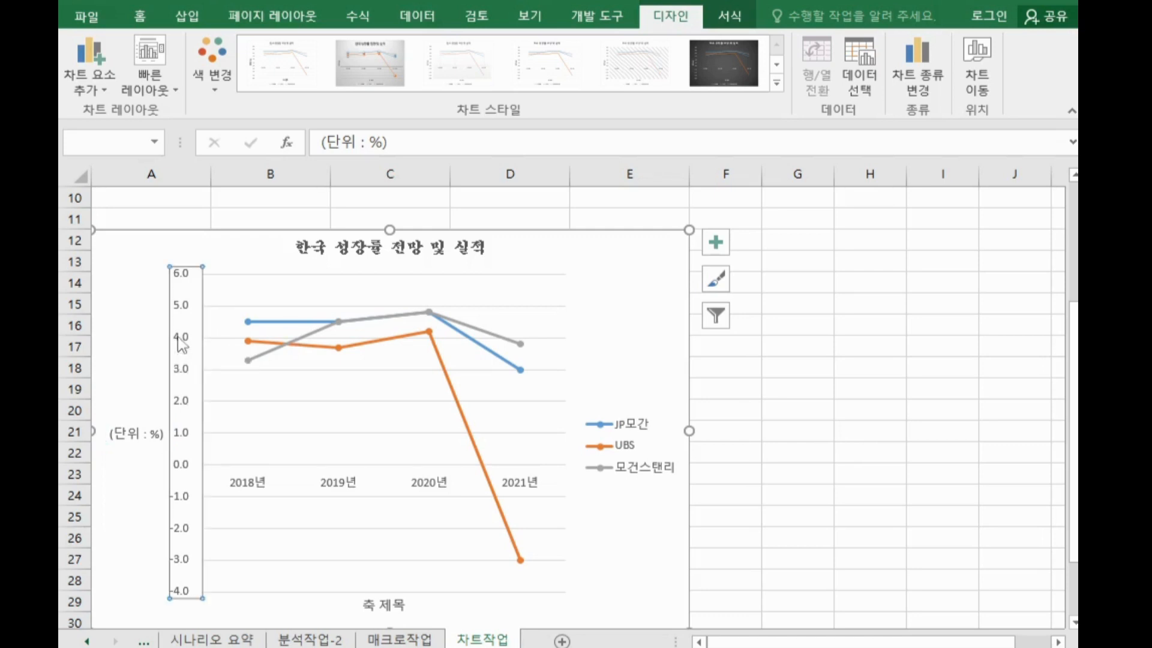
pyautogui.moveTo(936, 416); pyautogui.dragTo(853, 419)
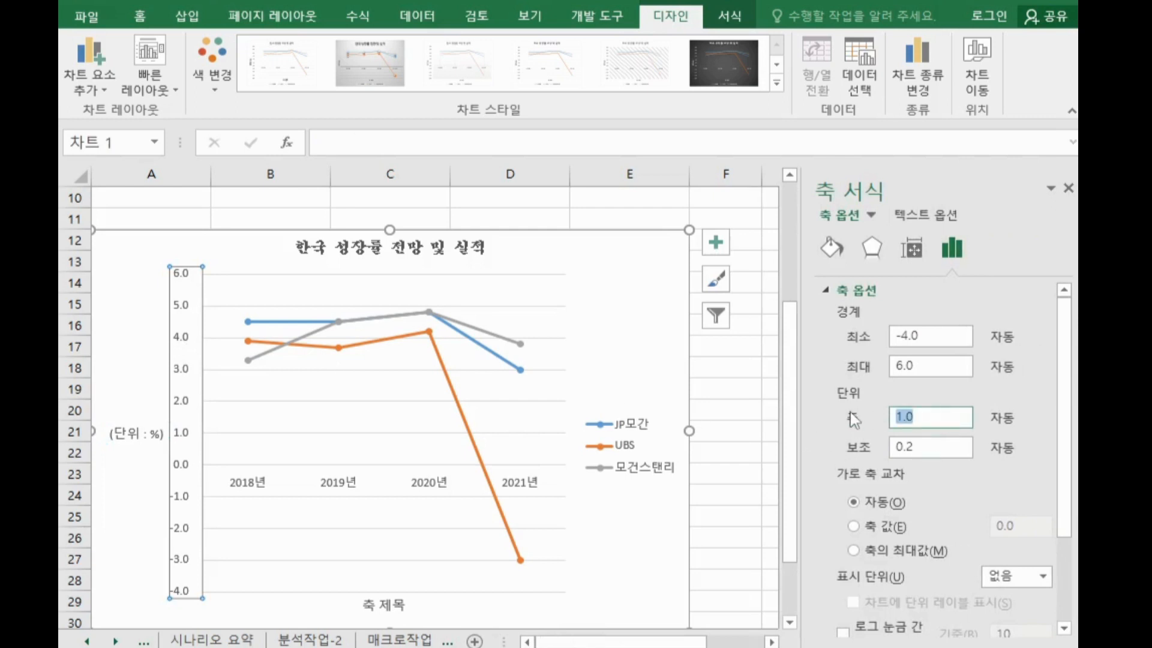
pyautogui.write('2')
pyautogui.press('Return')
pyautogui.click(1068, 188)
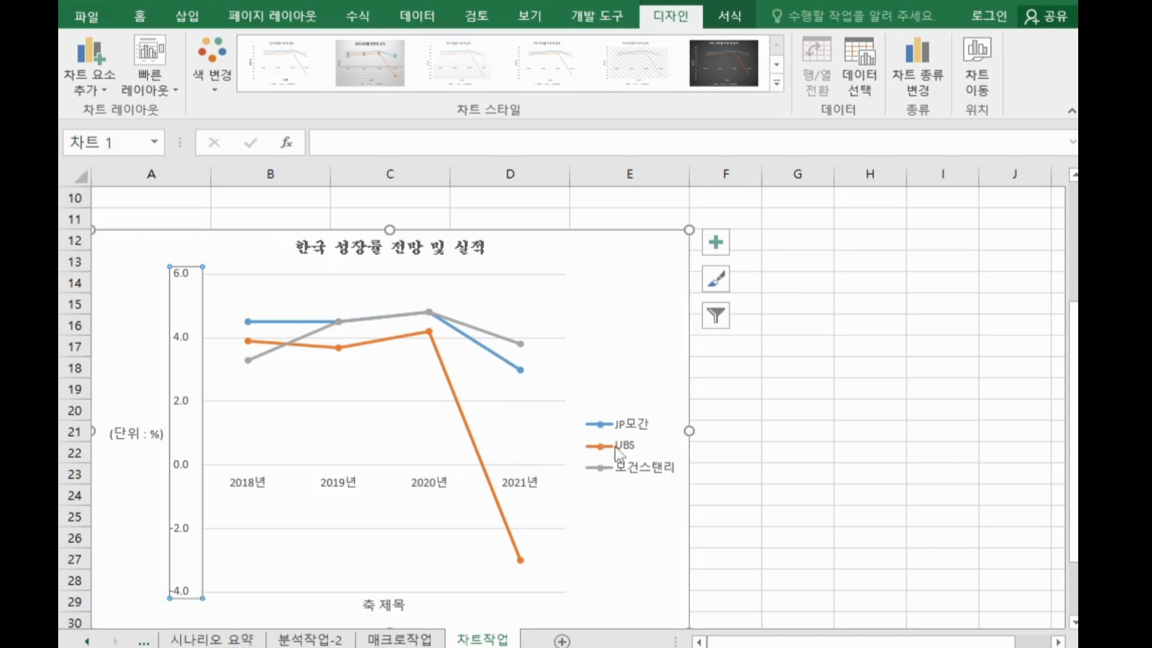
# Add data labels to the UBS series, positioned to the right of the points
pyautogui.click(430, 333)
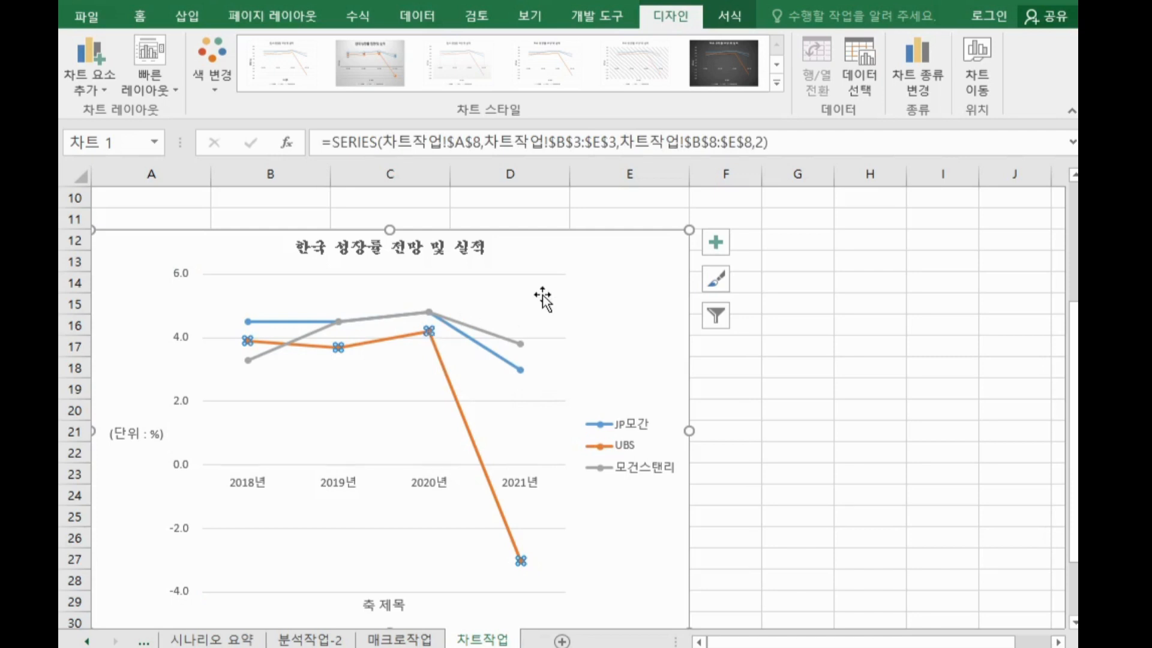
pyautogui.click(714, 248)
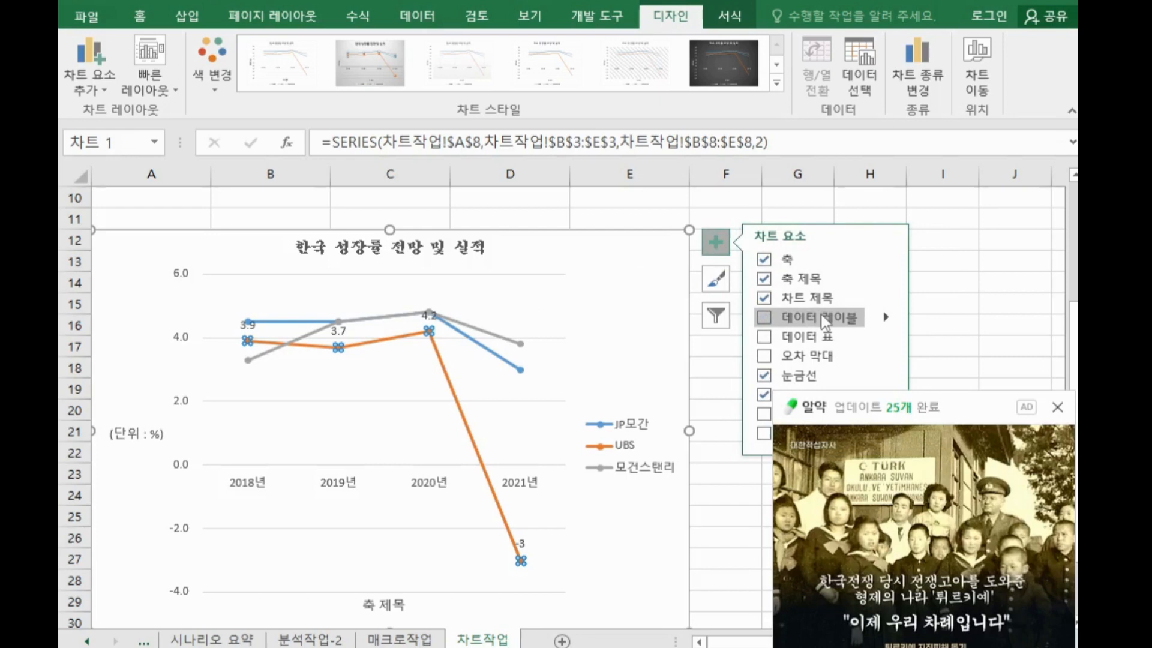
pyautogui.click(1057, 407)
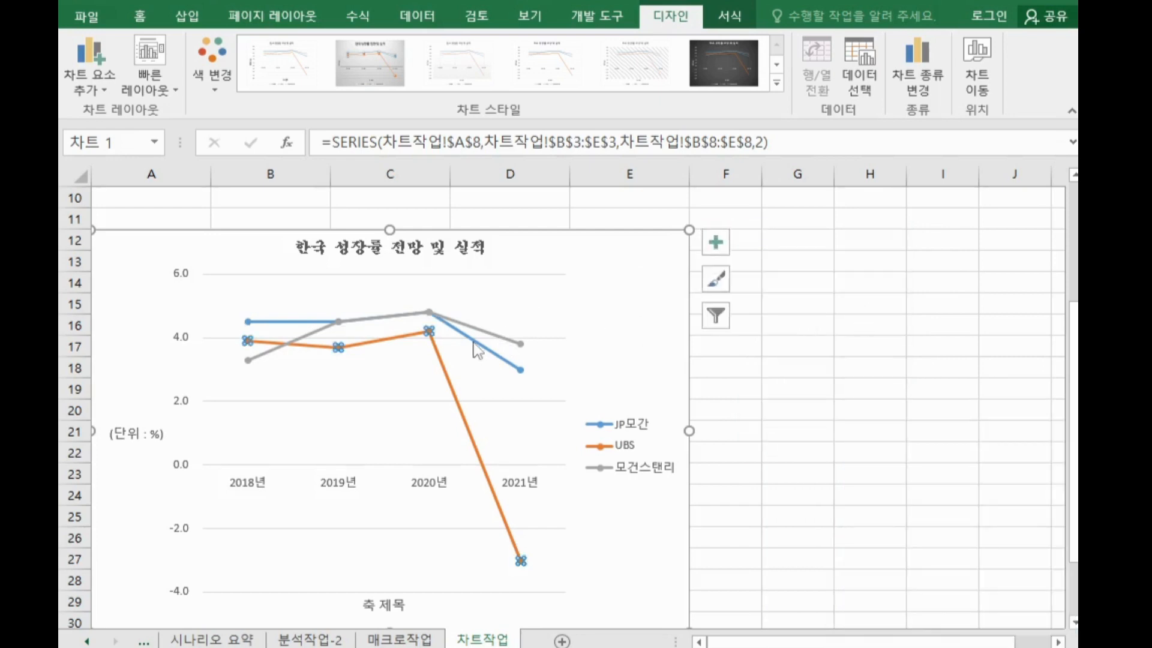
pyautogui.click(716, 242)
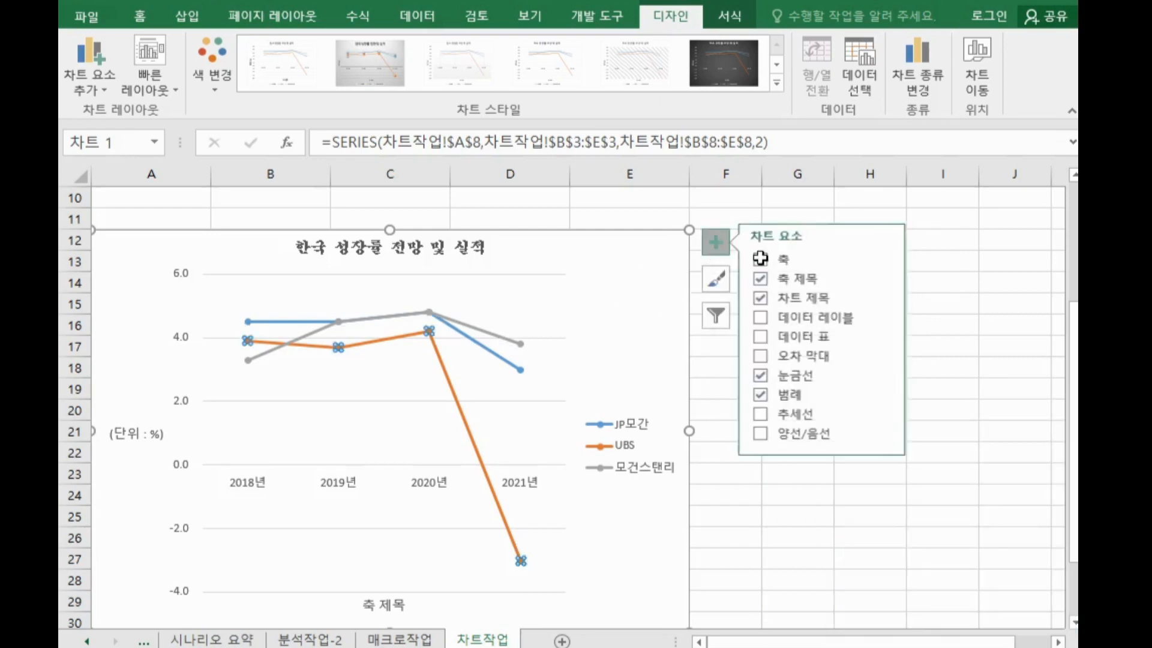
pyautogui.click(885, 318)
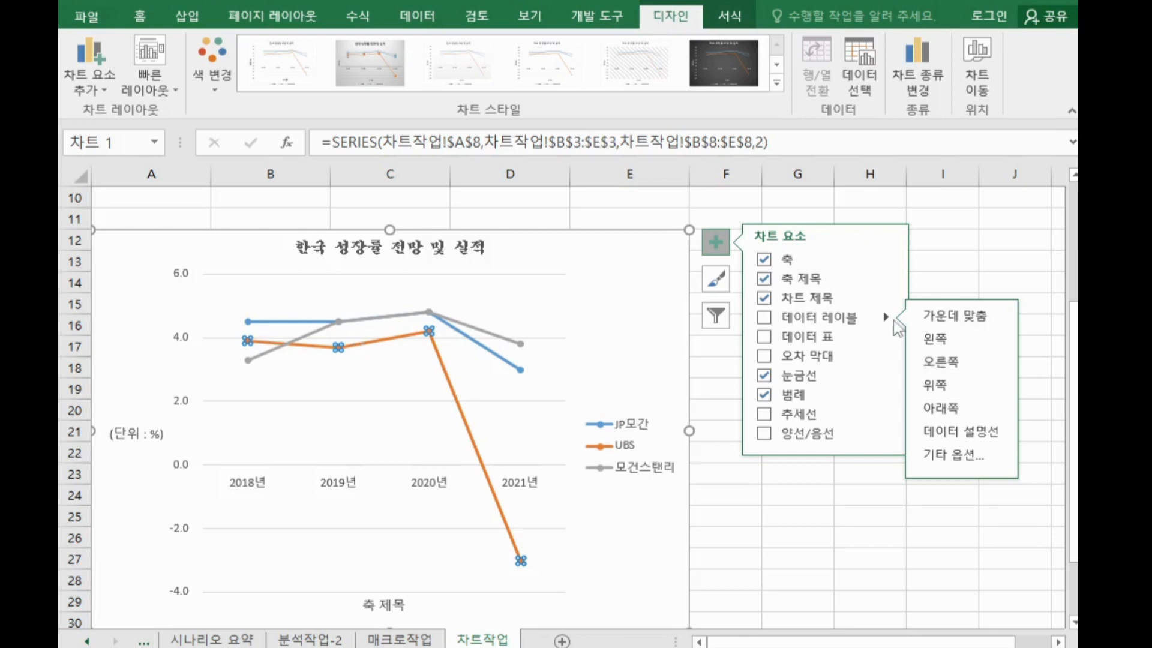
pyautogui.click(963, 362)
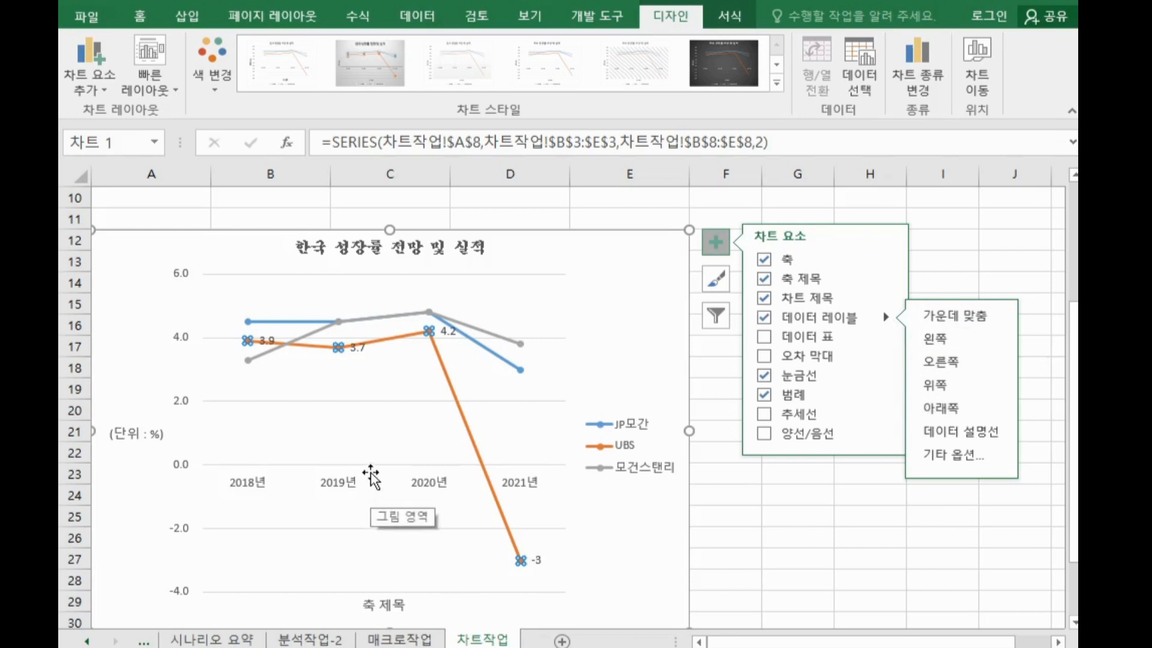
pyautogui.click(714, 246)
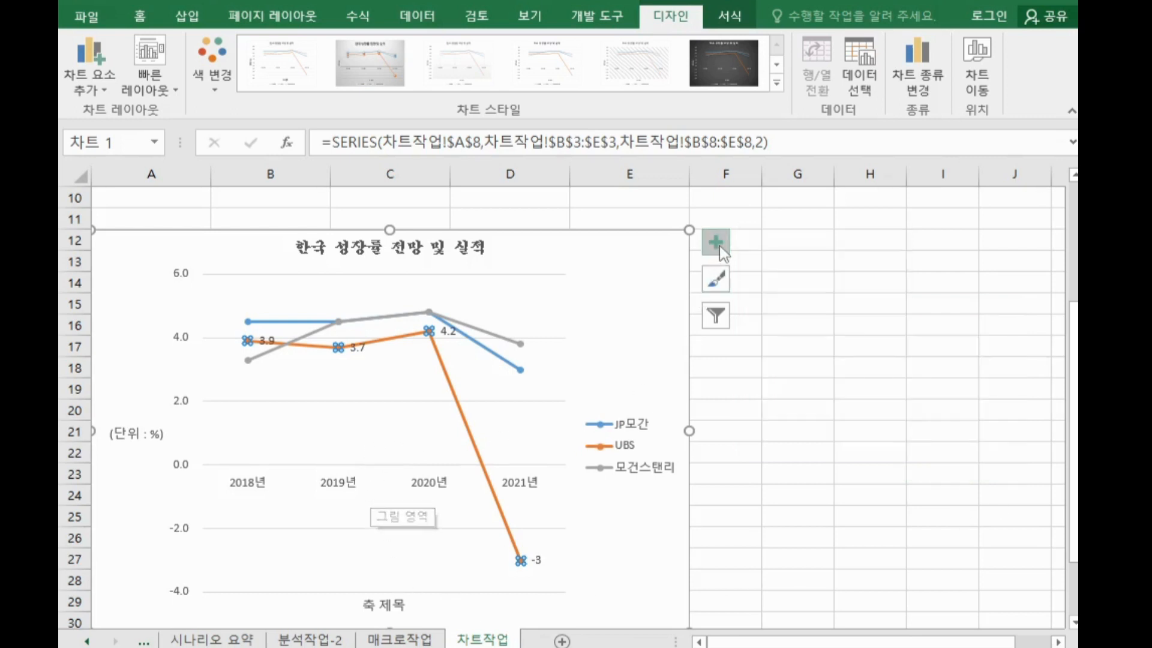
# Turn on rounded corners for the chart area border
pyautogui.click(722, 430)
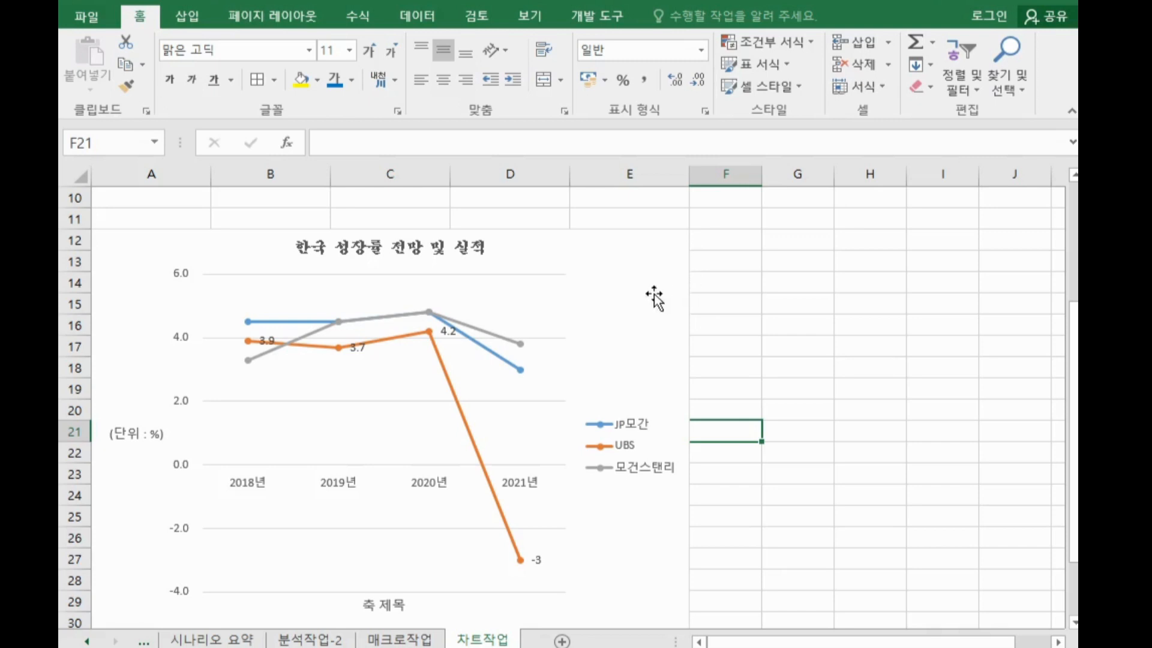
pyautogui.click(799, 301)
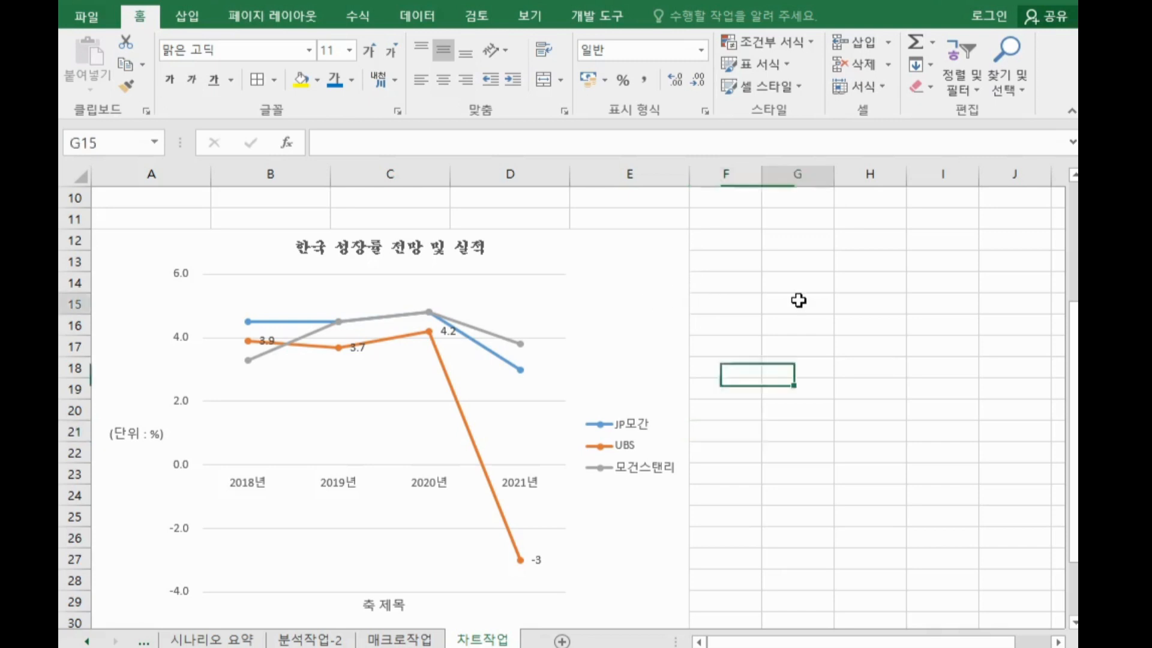
pyautogui.doubleClick(640, 294)
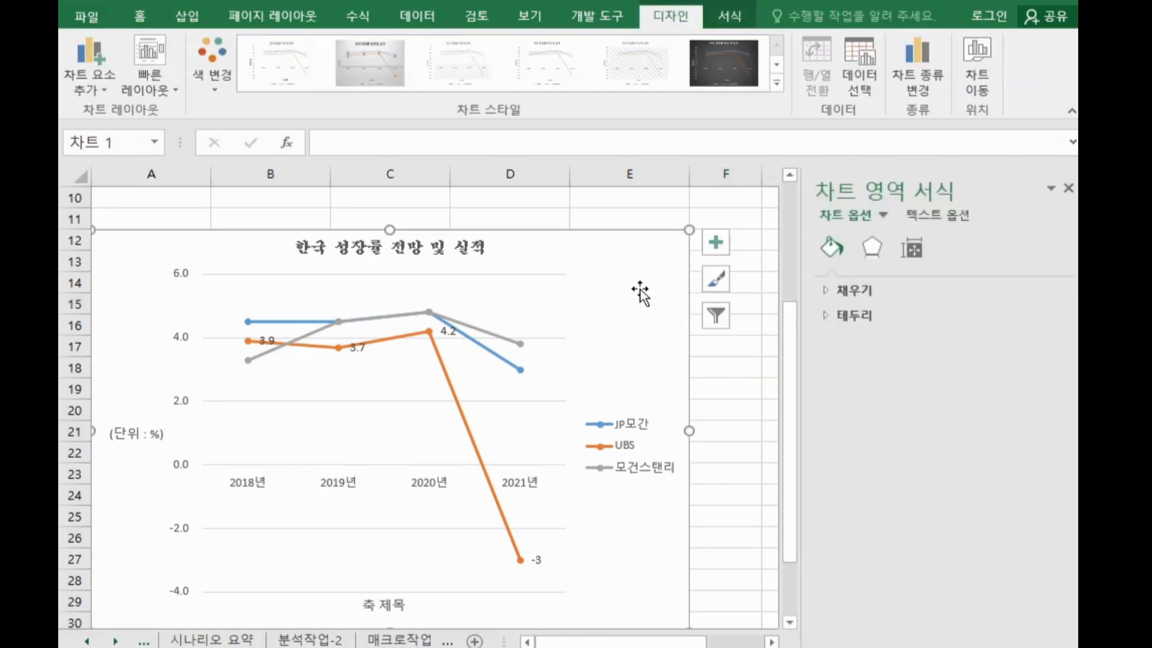
pyautogui.click(839, 320)
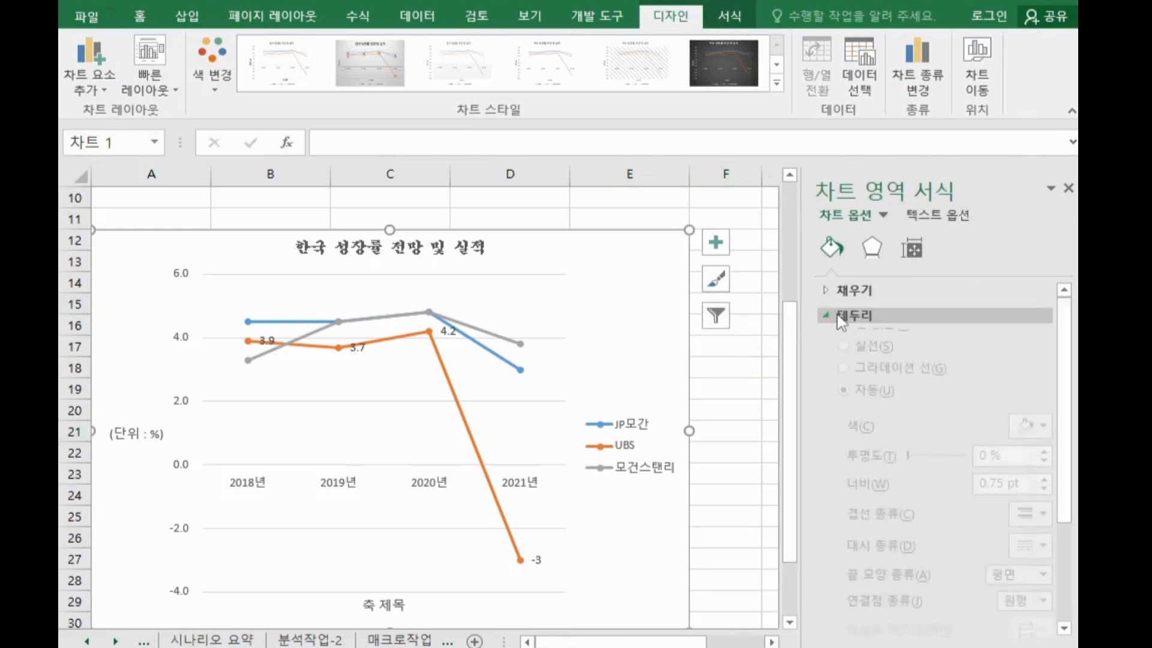
pyautogui.moveTo(1067, 337); pyautogui.dragTo(1070, 534)
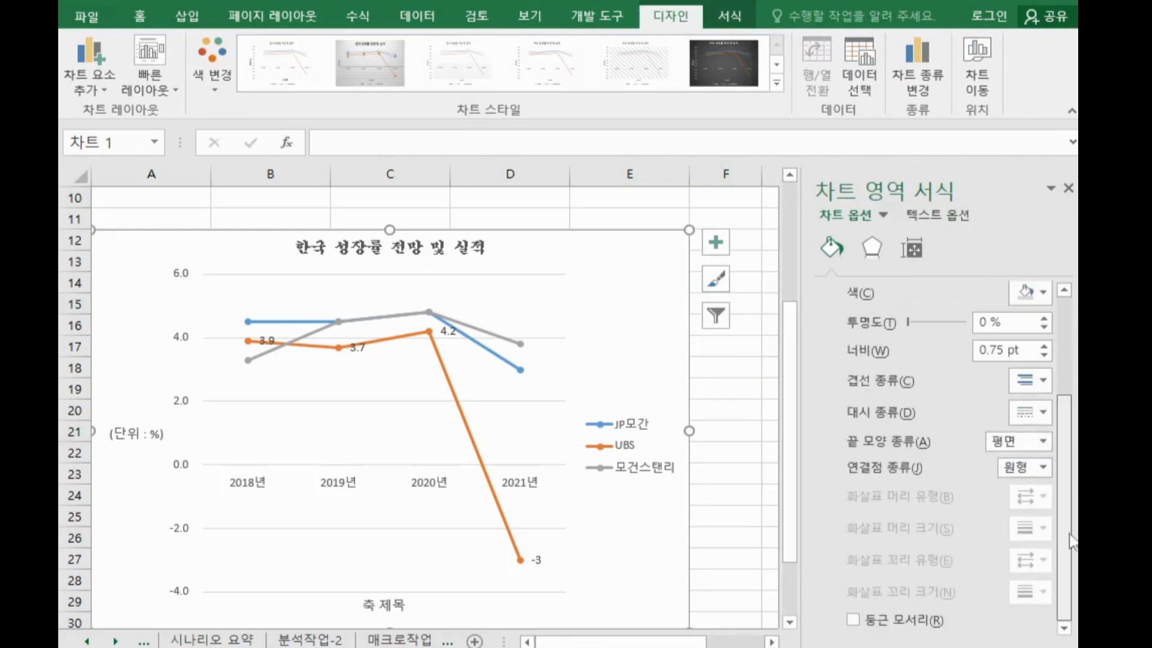
pyautogui.click(894, 619)
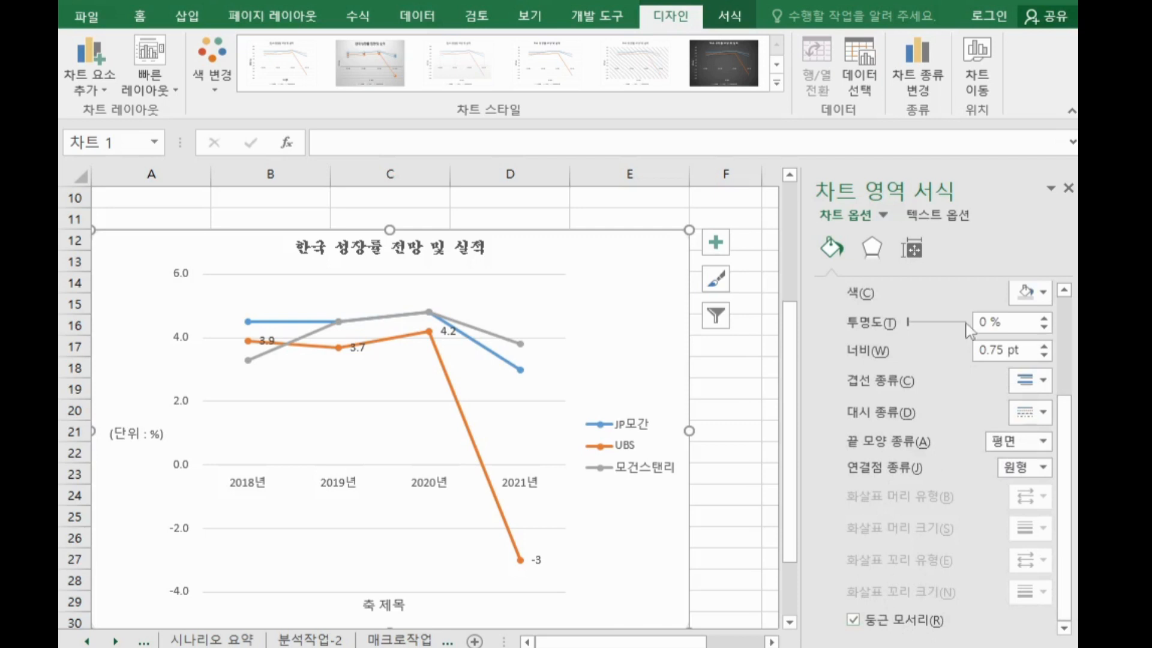
pyautogui.click(1068, 187)
pyautogui.click(773, 390)
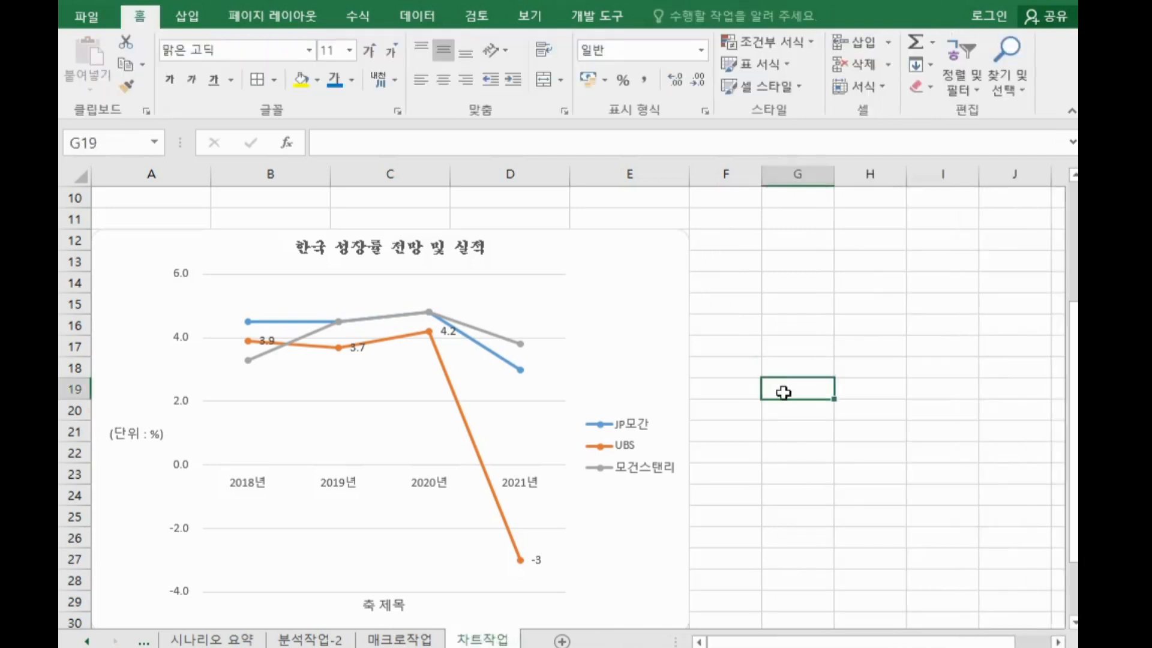